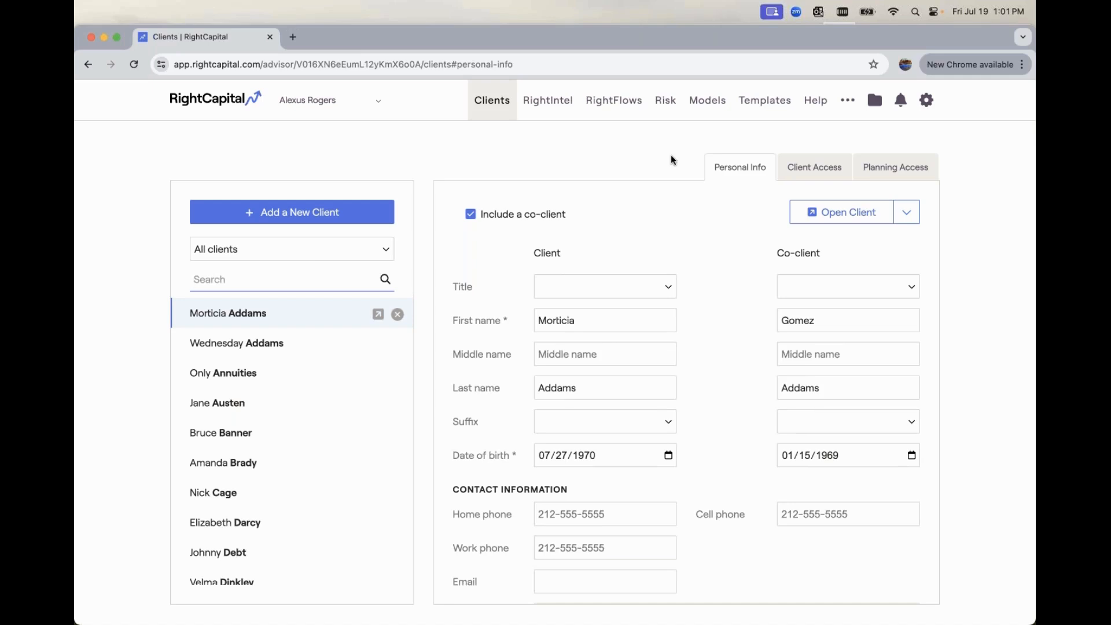
# Add a new annuity model to the advisor's annuity models
pyautogui.click(708, 102)
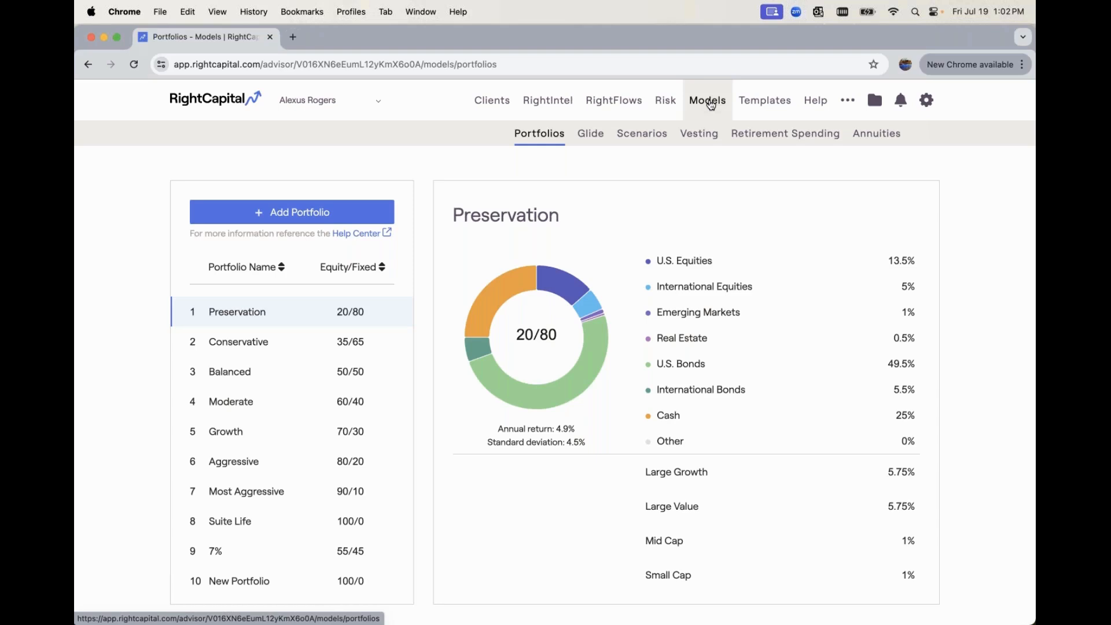
pyautogui.click(871, 135)
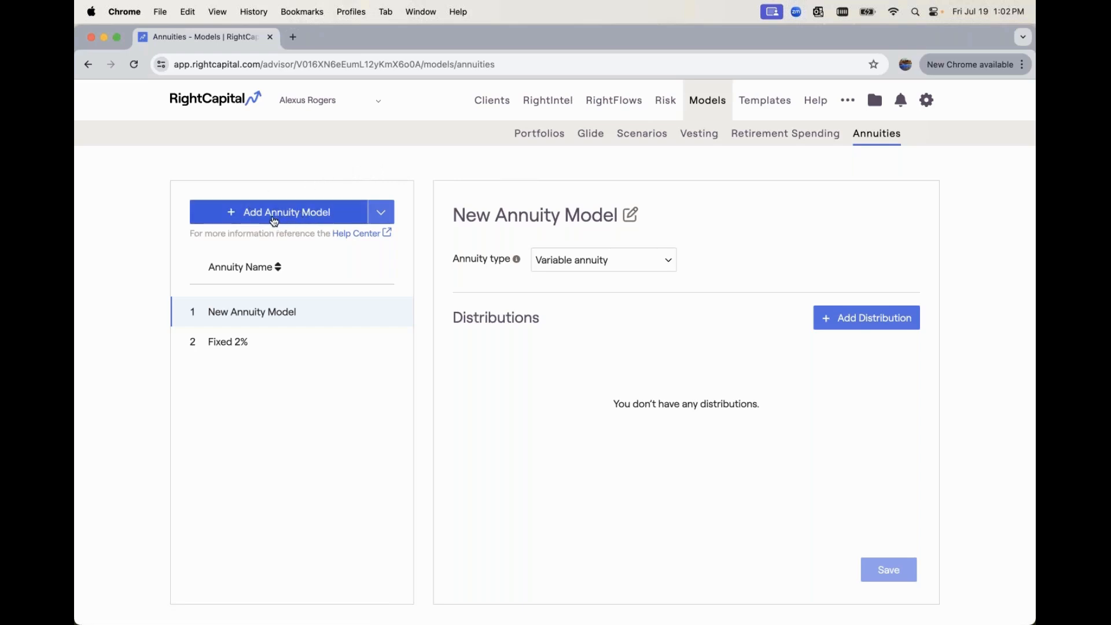
pyautogui.click(269, 220)
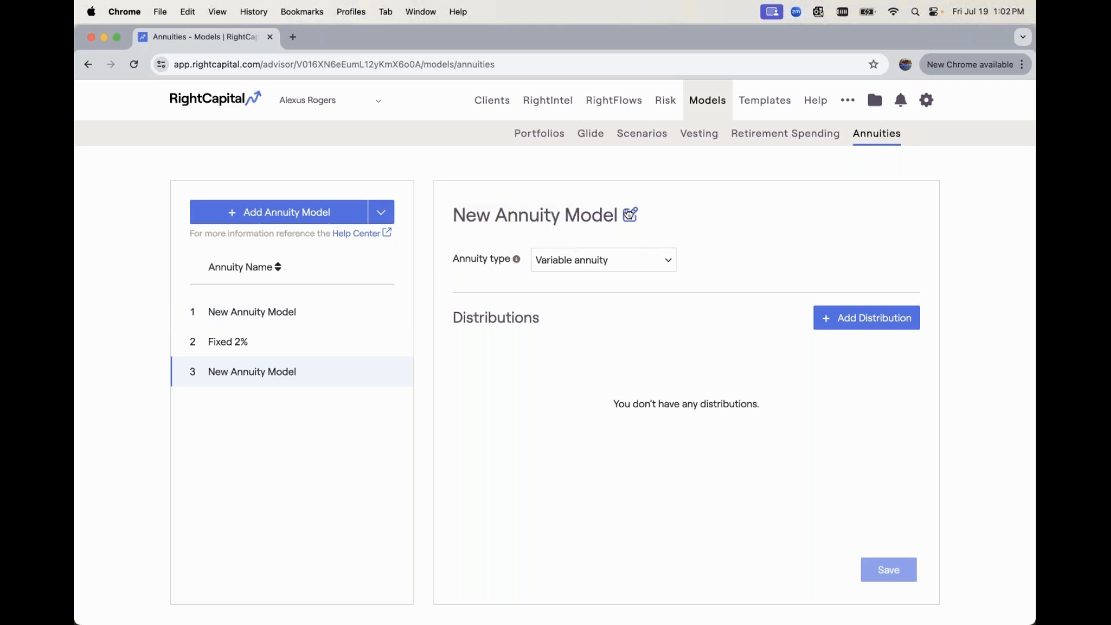
# Rename the new annuity model to "Fixed Annuity Product #1" and set its annuity type to Fixed annuity
pyautogui.click(629, 214)
pyautogui.moveTo(630, 213); pyautogui.dragTo(455, 212)
pyautogui.write('Fix')
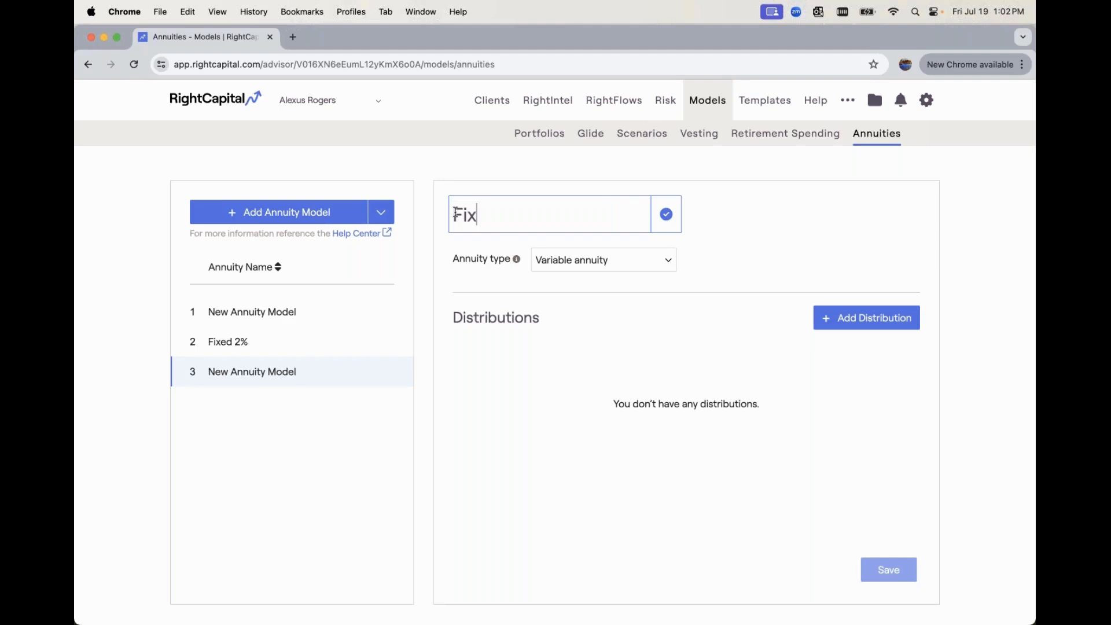
pyautogui.write('ed Annuity P')
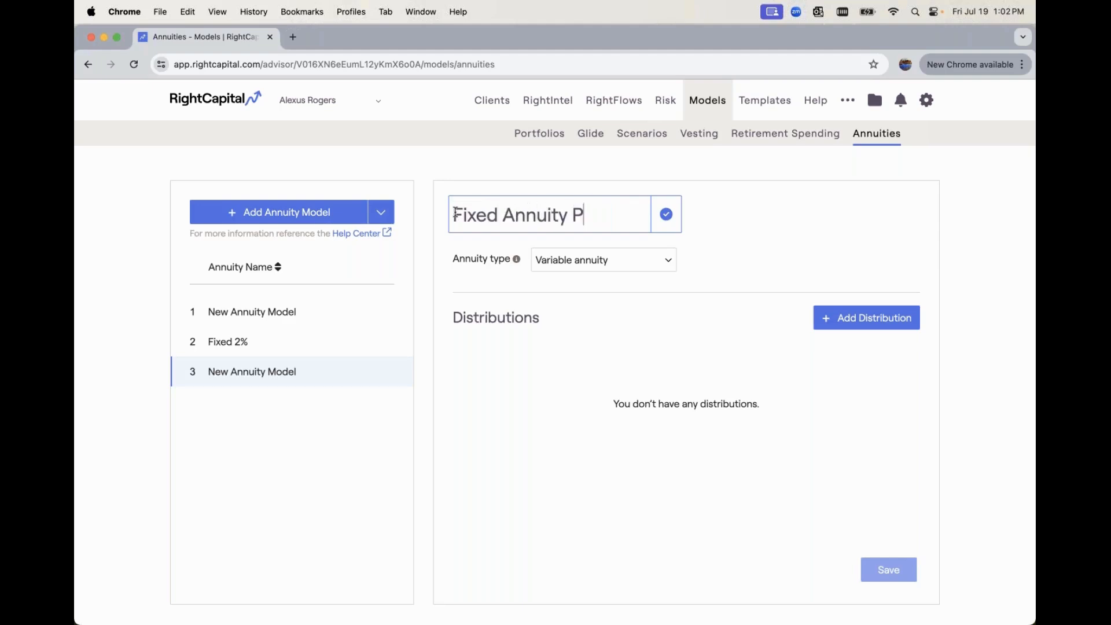
pyautogui.write('roduct #1')
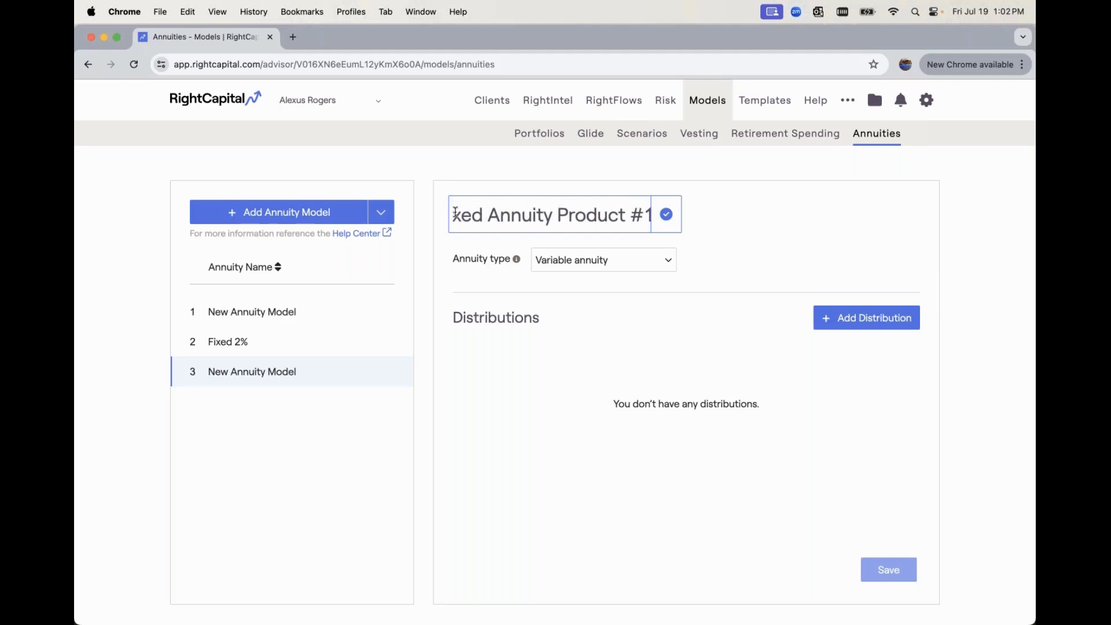
pyautogui.click(667, 215)
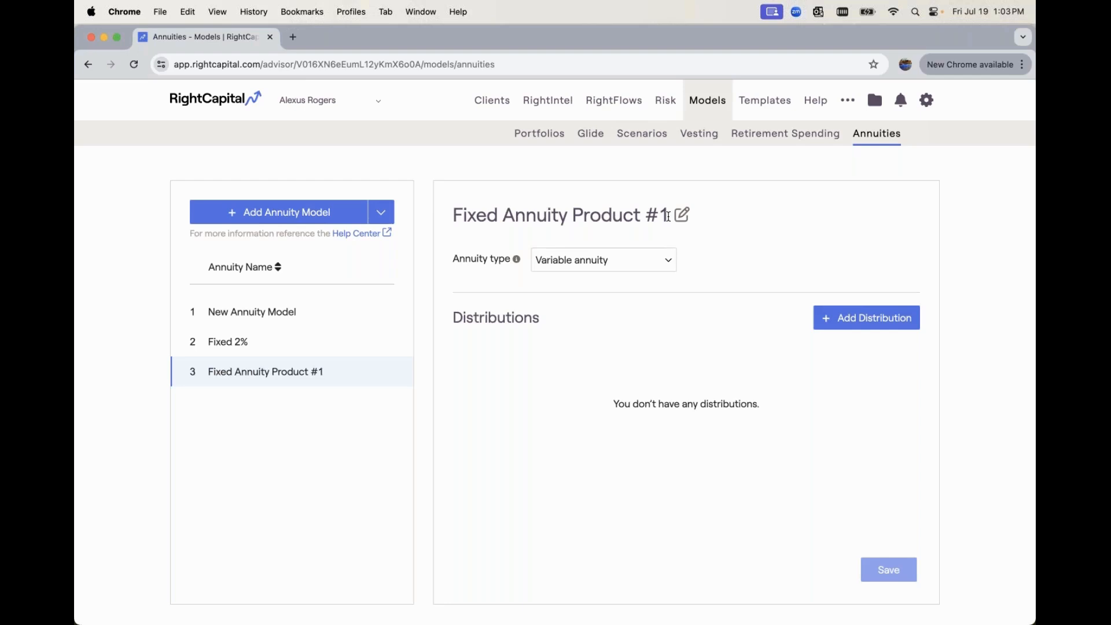
pyautogui.click(575, 263)
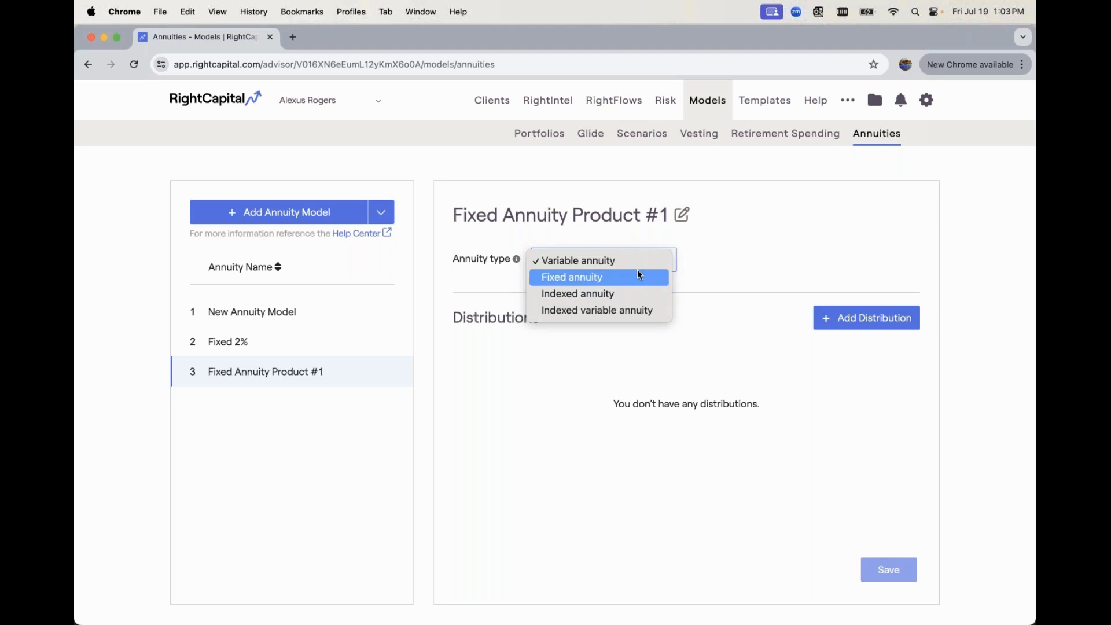
pyautogui.click(639, 277)
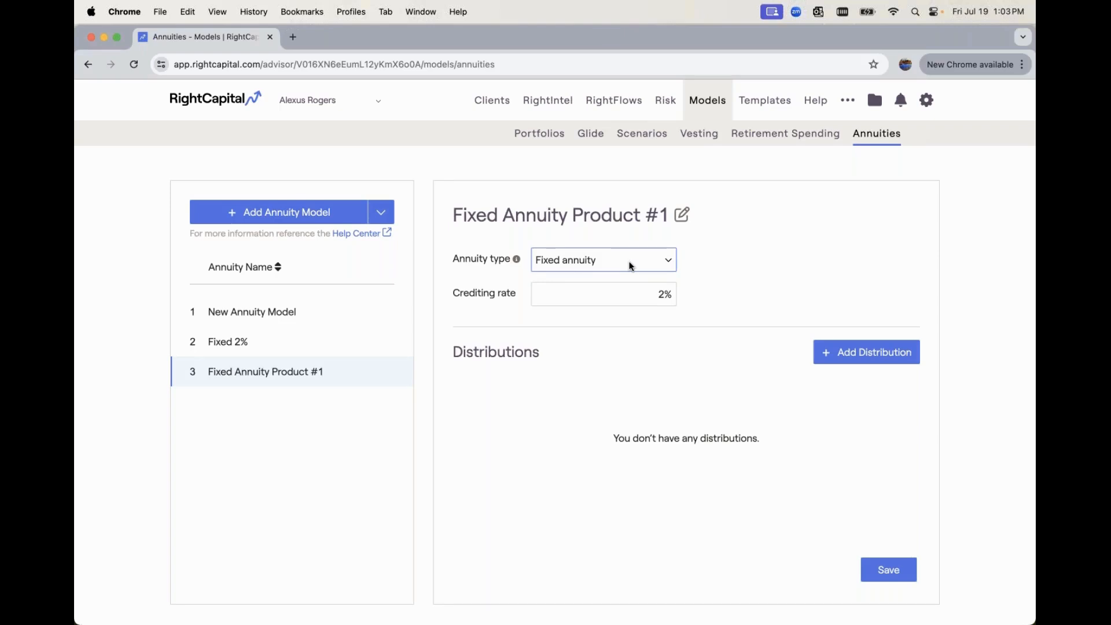
# Try Indexed annuity as the model's annuity type and return it to Fixed annuity
pyautogui.click(631, 265)
pyautogui.click(623, 276)
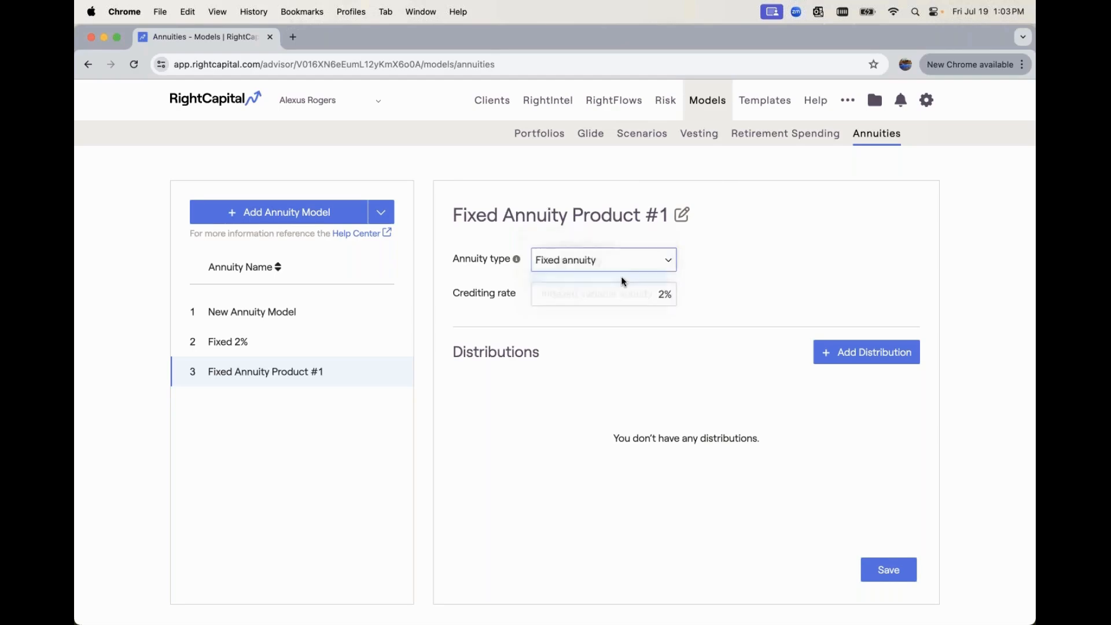
pyautogui.click(629, 262)
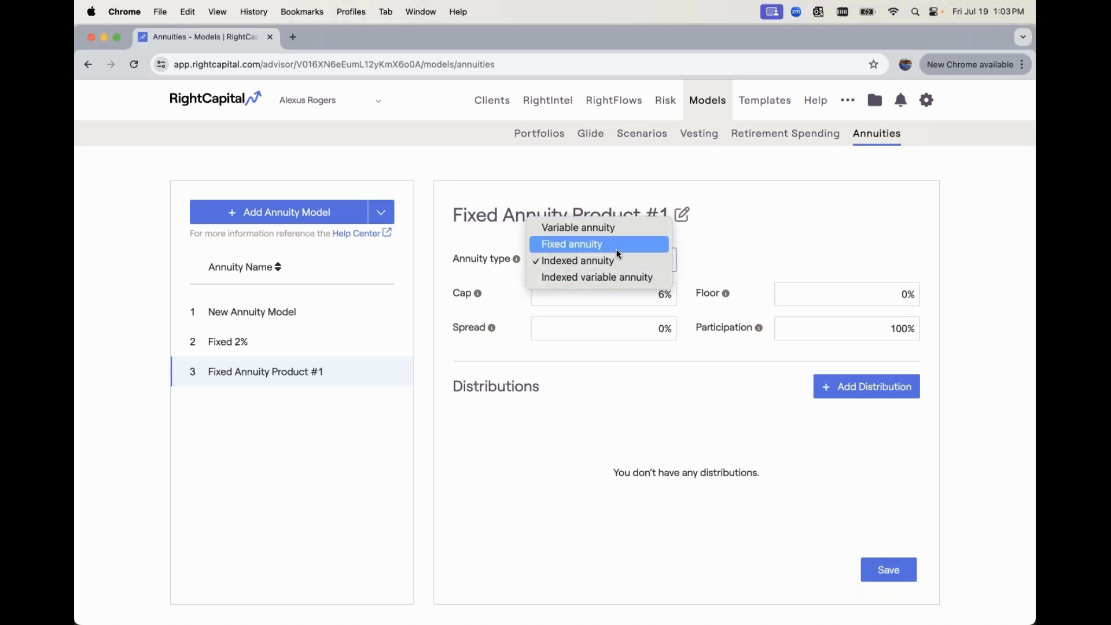
pyautogui.click(617, 251)
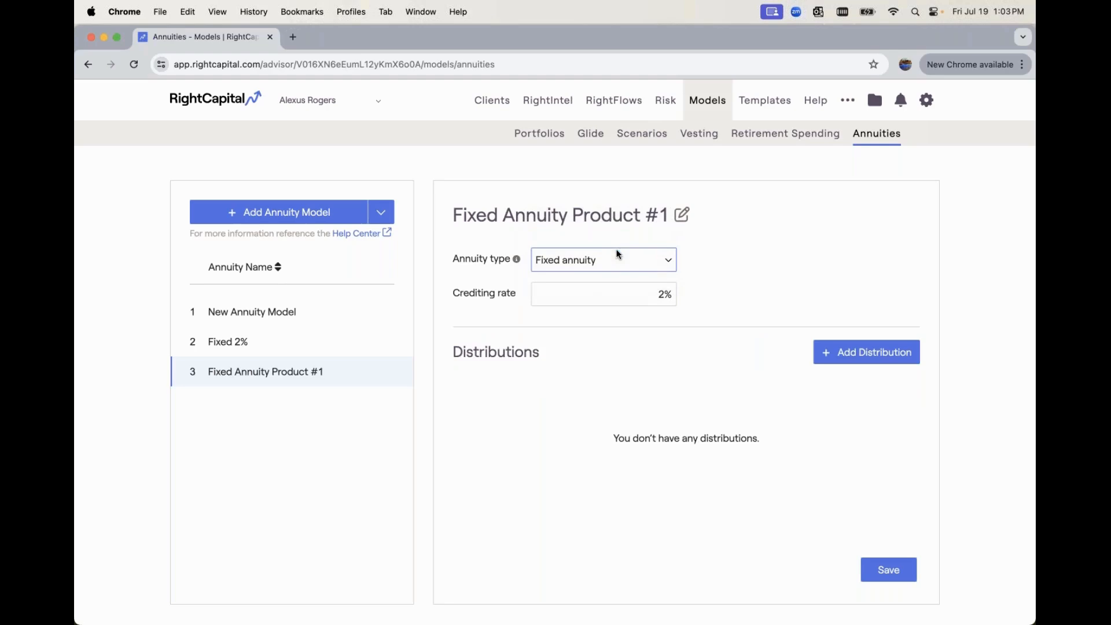
# Set the fixed annuity model's crediting rate to 3.75%
pyautogui.click(639, 289)
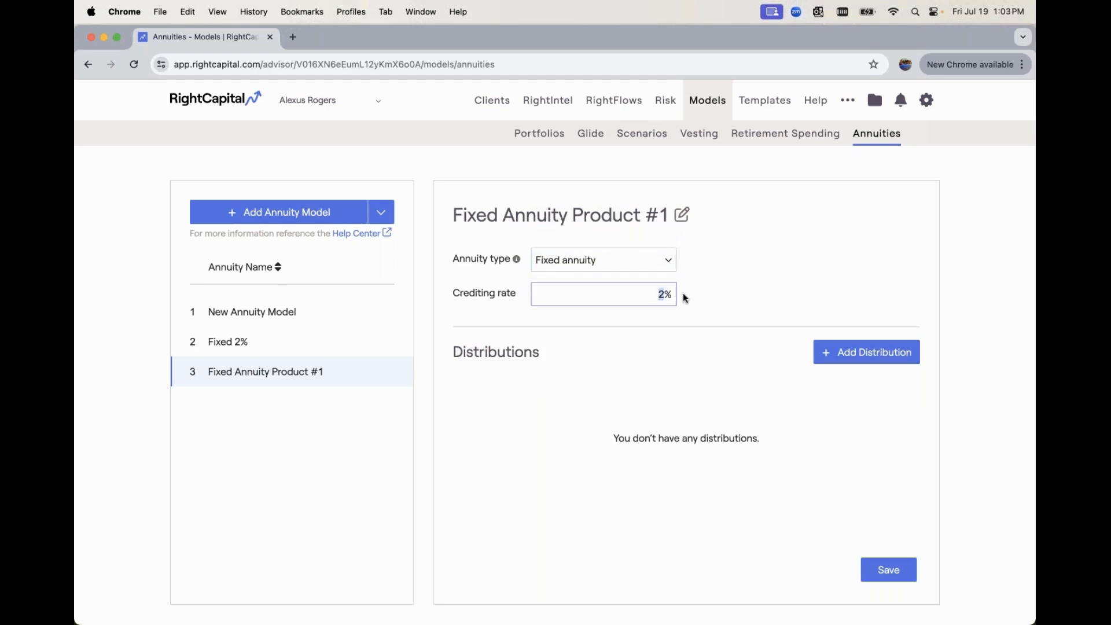
pyautogui.write('3.75')
pyautogui.click(731, 328)
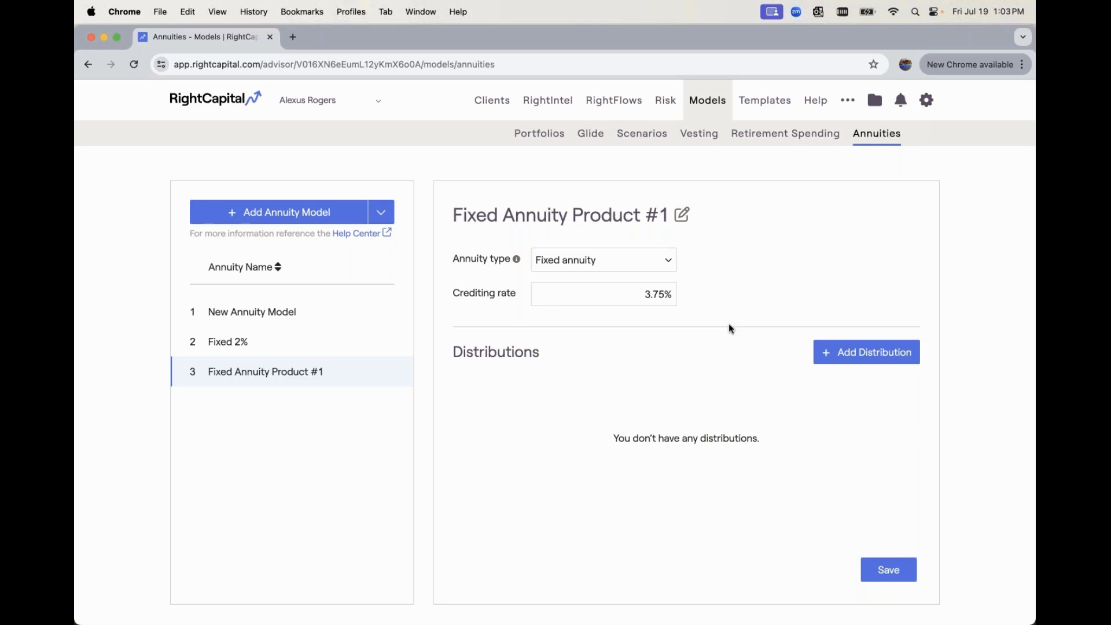
# Start a new distribution for the fixed annuity model and name it "Income at age 65"
pyautogui.click(840, 358)
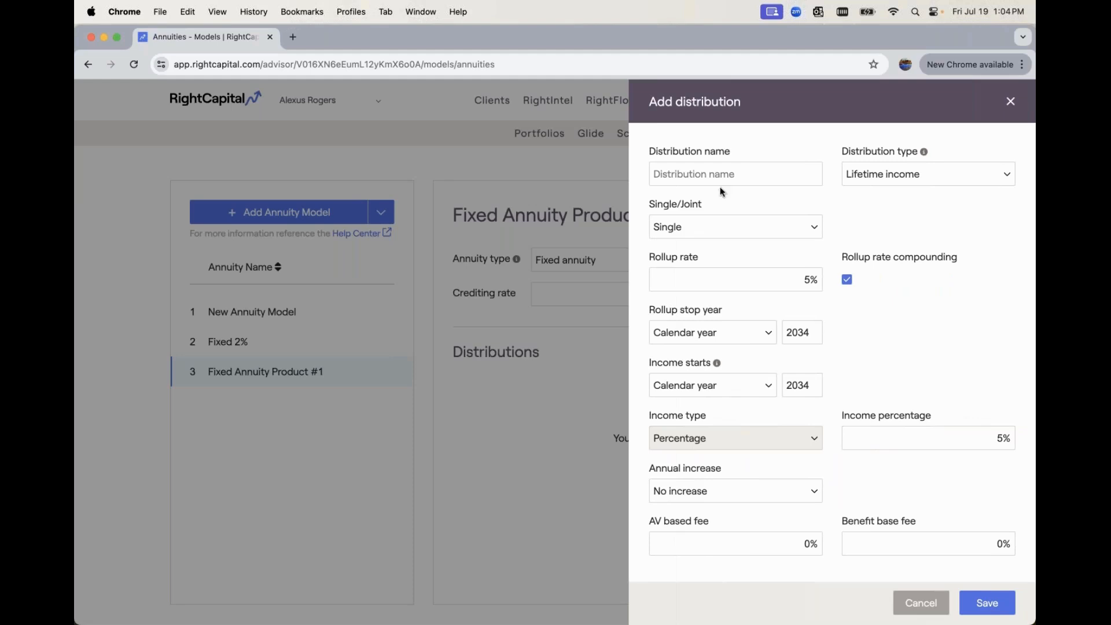
pyautogui.click(696, 177)
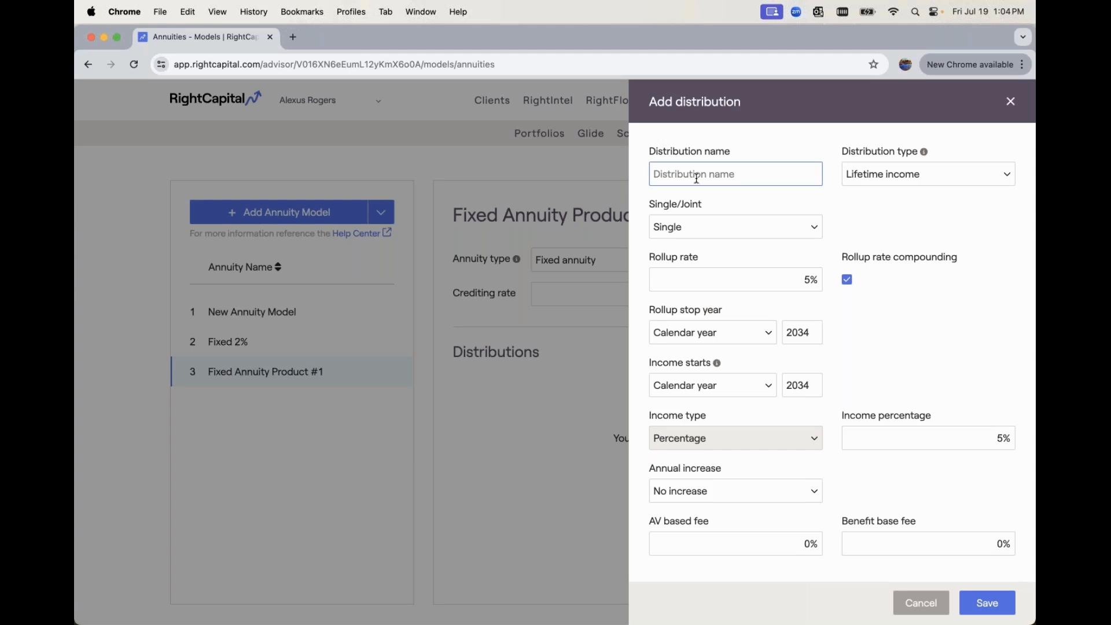
pyautogui.write('Income at age 65')
# Try the Annuitization distribution type with the Certain only and Life only options, and return the distribution to Lifetime income
pyautogui.click(879, 176)
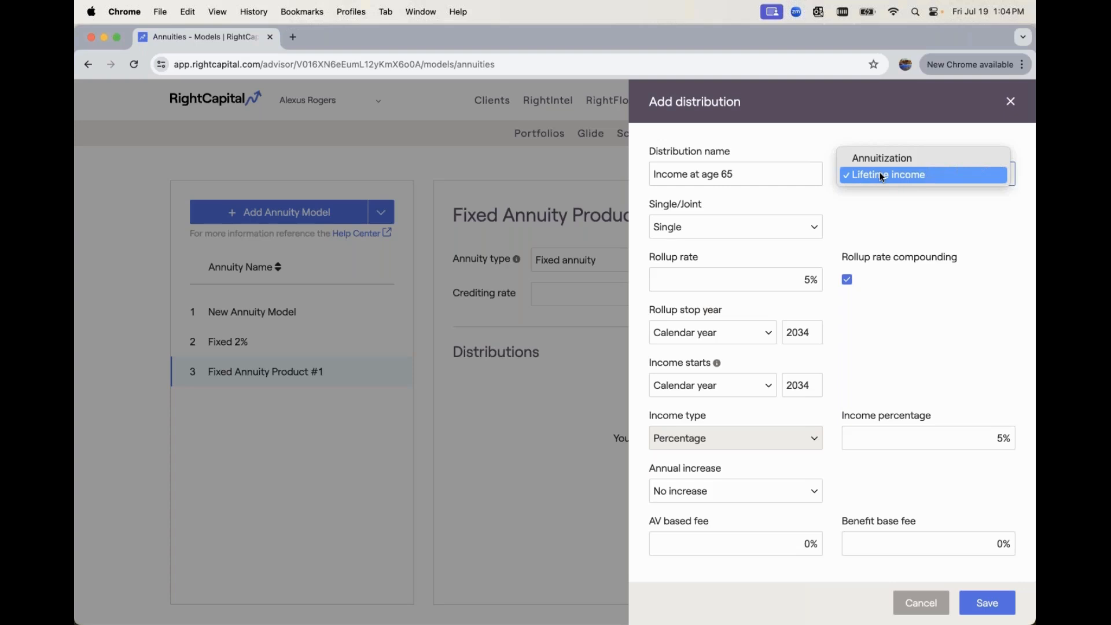
pyautogui.click(944, 154)
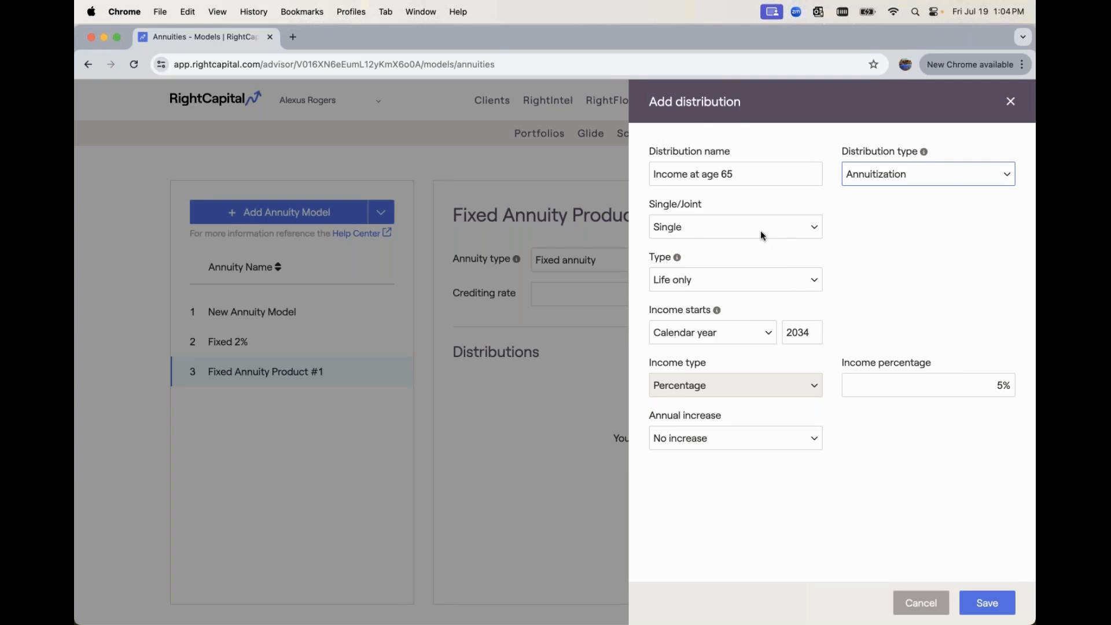
pyautogui.click(740, 276)
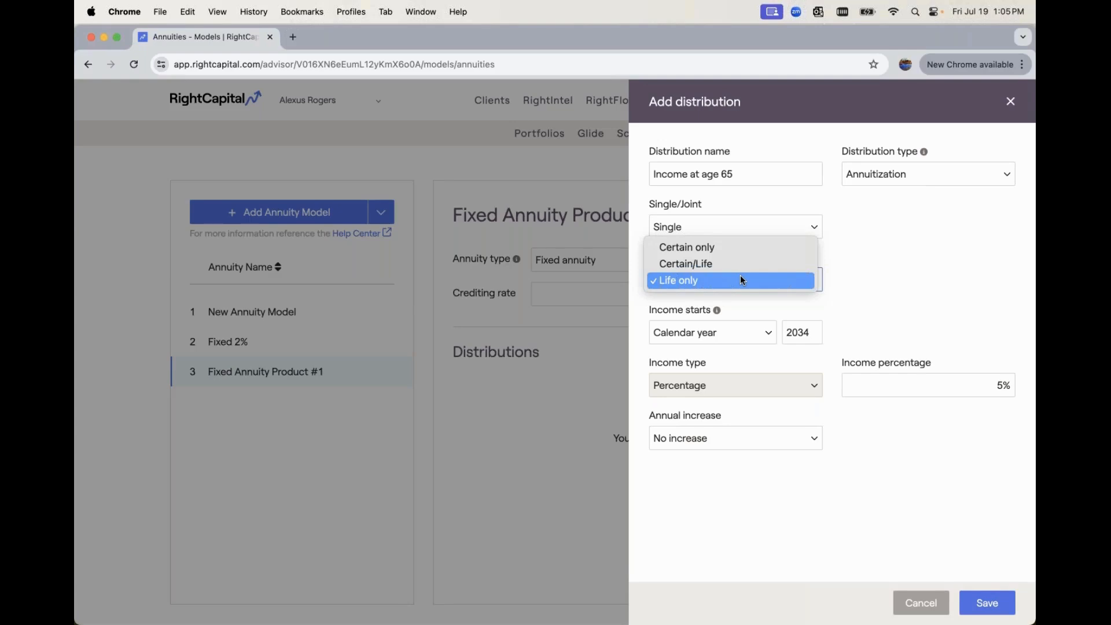
pyautogui.click(741, 250)
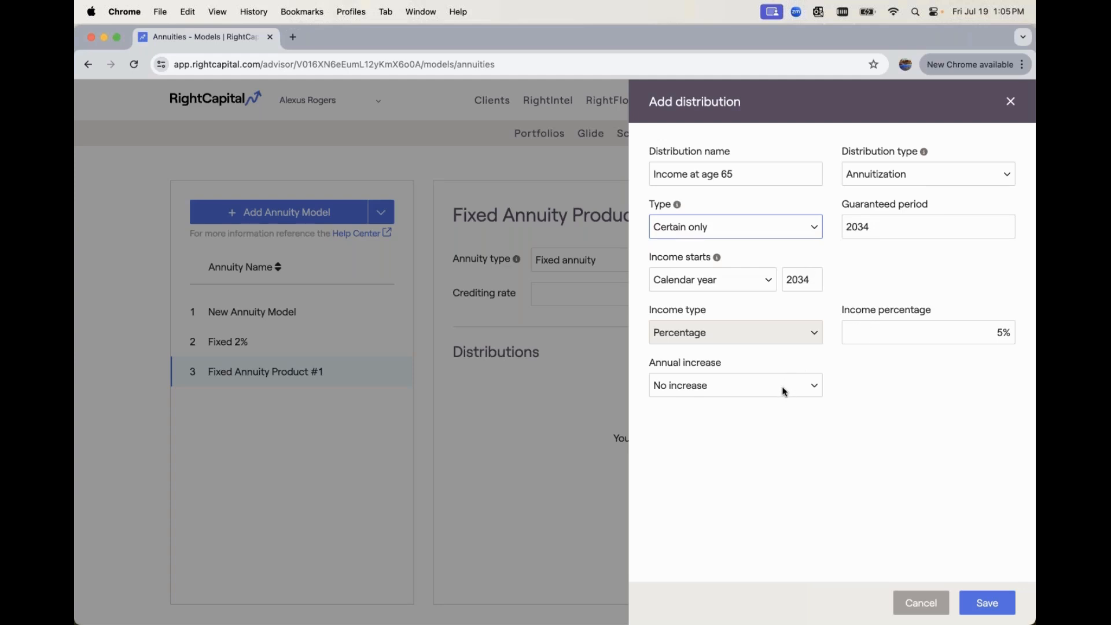
pyautogui.click(786, 225)
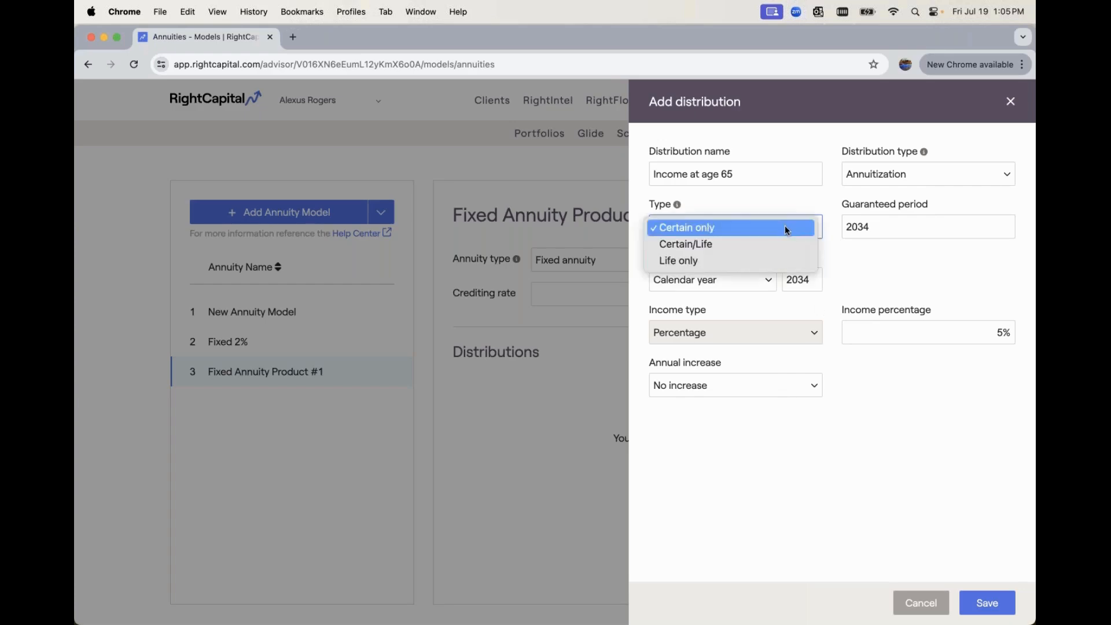
pyautogui.click(772, 261)
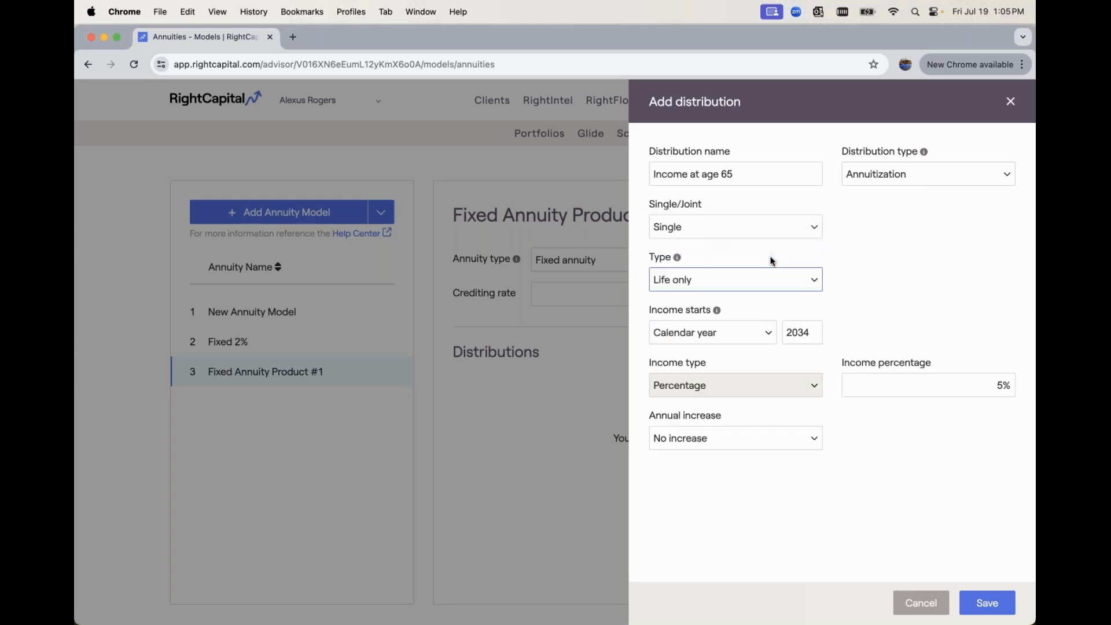
pyautogui.click(893, 181)
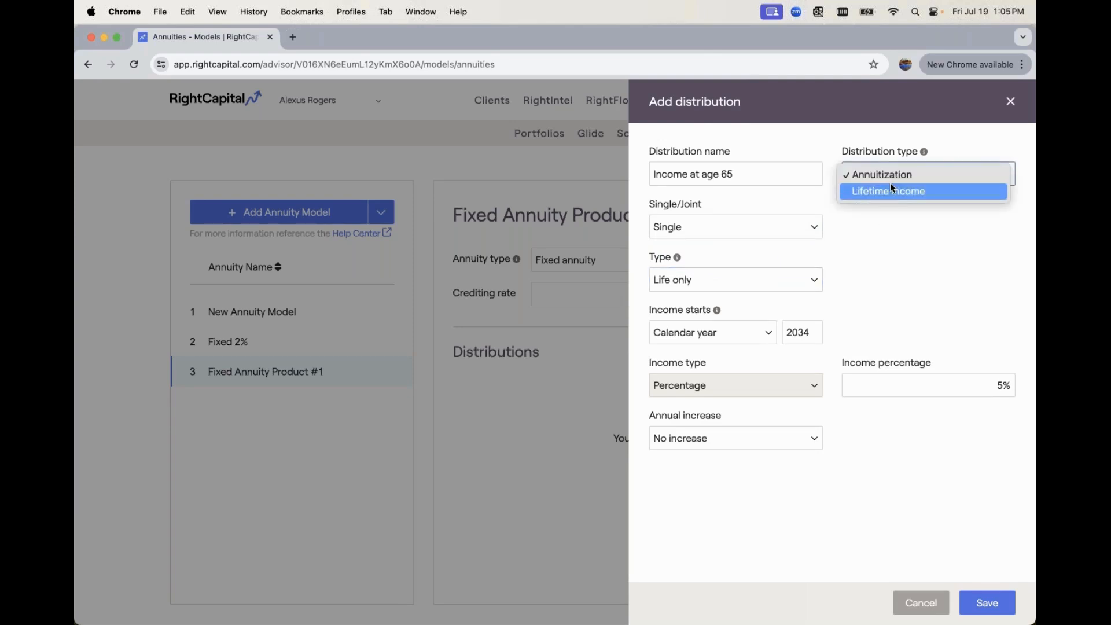
pyautogui.click(889, 189)
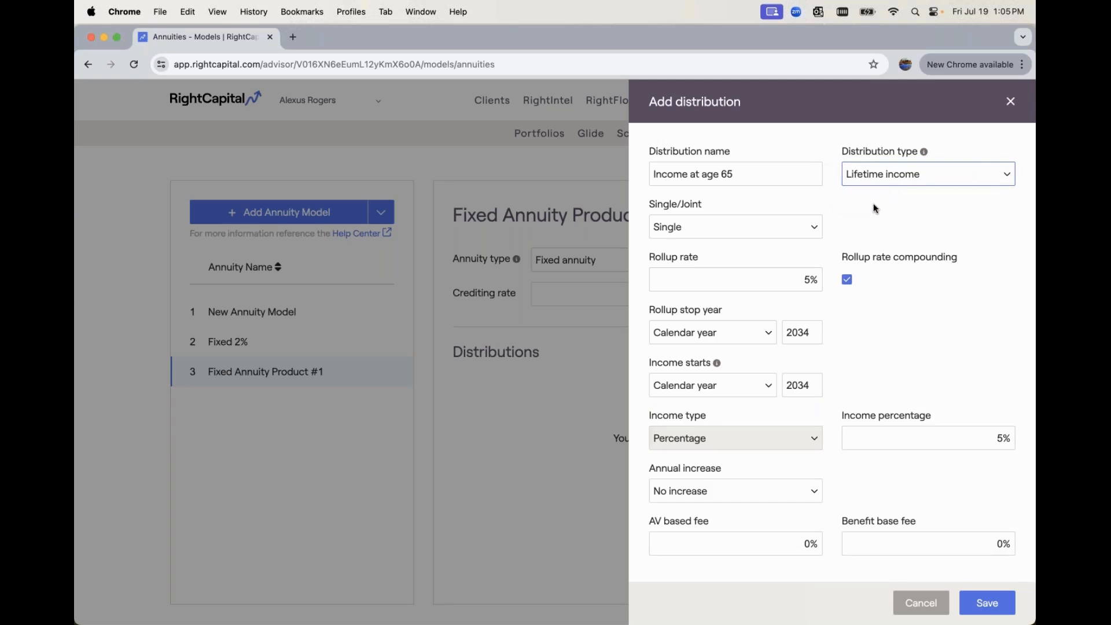
# Make the lifetime income distribution Joint and set its income to start at client age 65
pyautogui.scroll(-1, 874, 204)
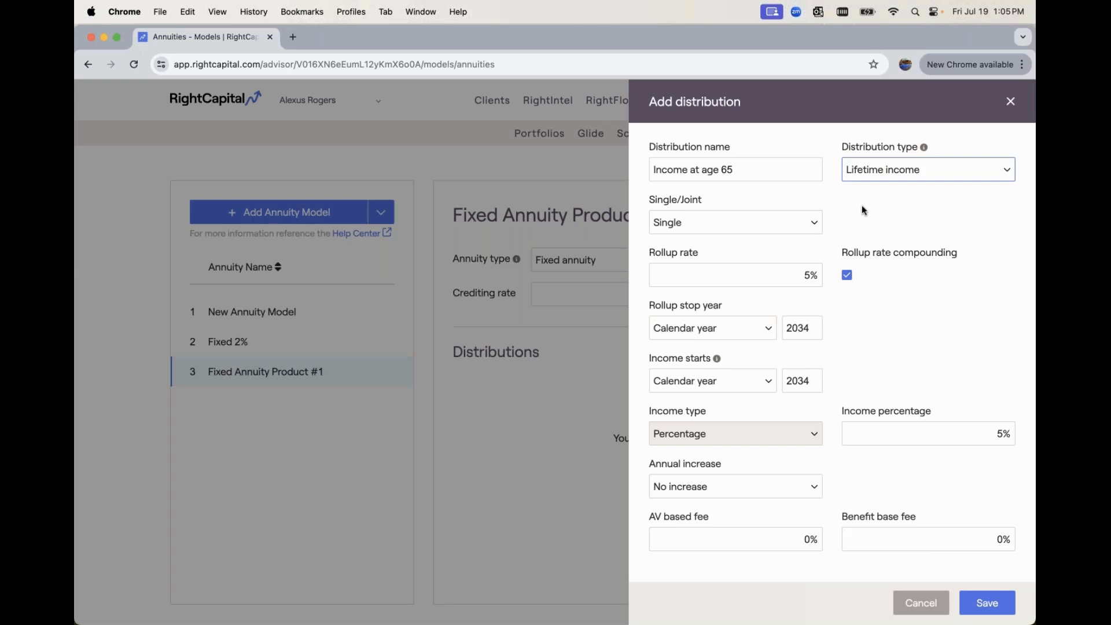
pyautogui.click(778, 227)
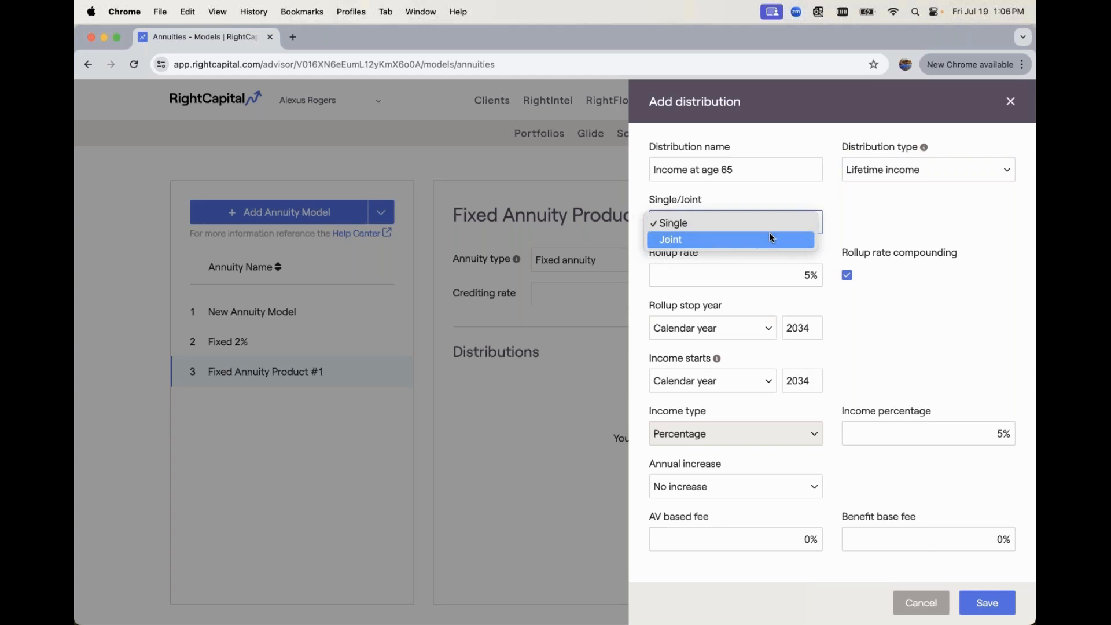
pyautogui.click(770, 234)
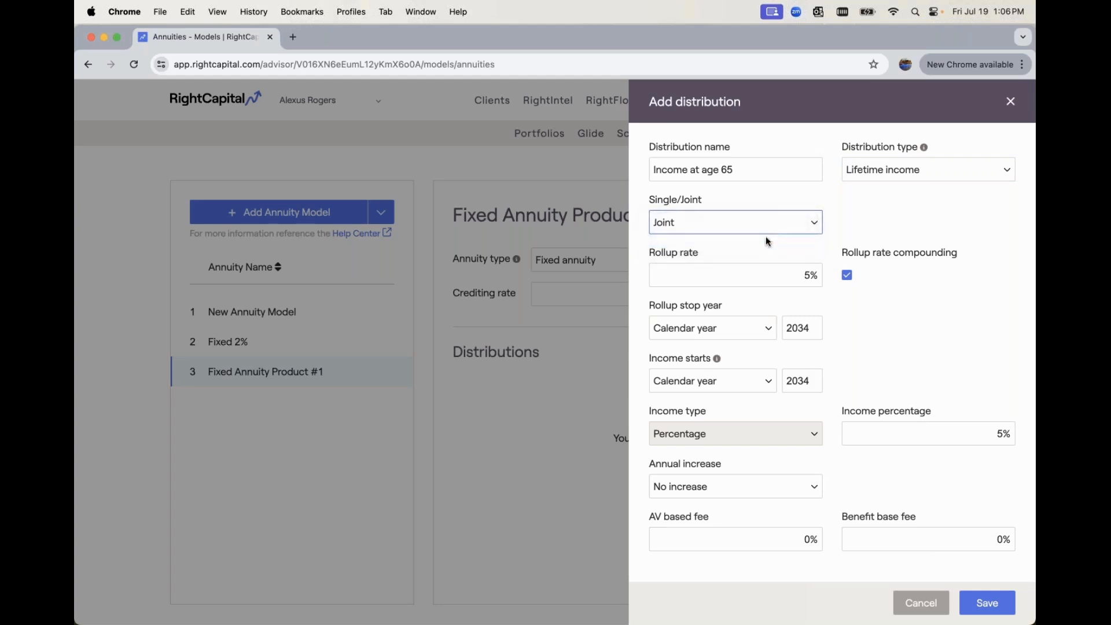
pyautogui.click(761, 271)
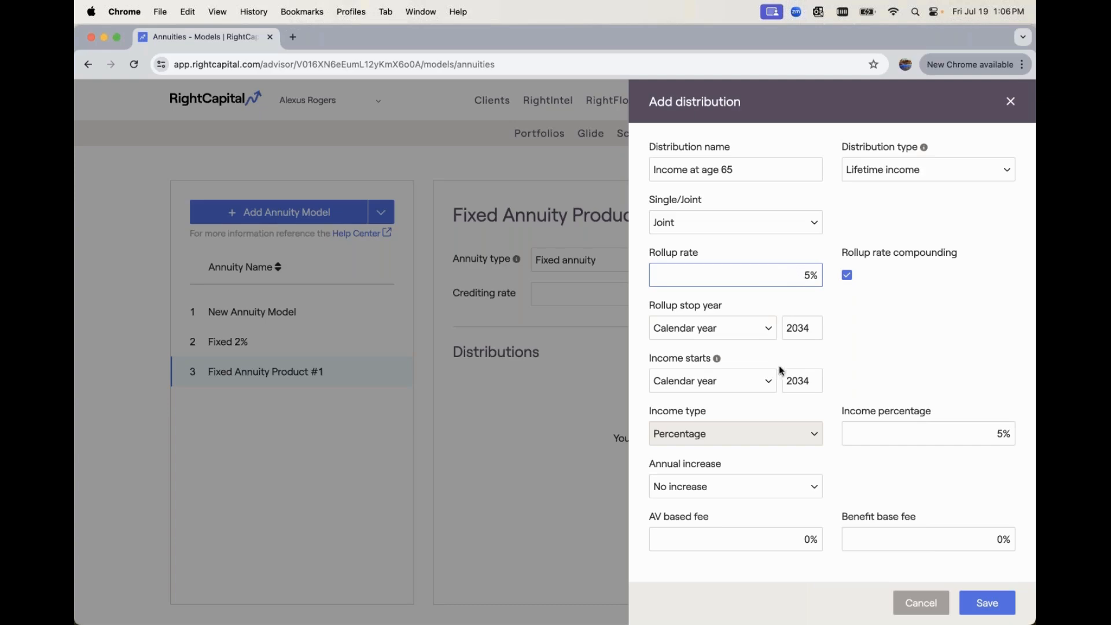
pyautogui.click(759, 381)
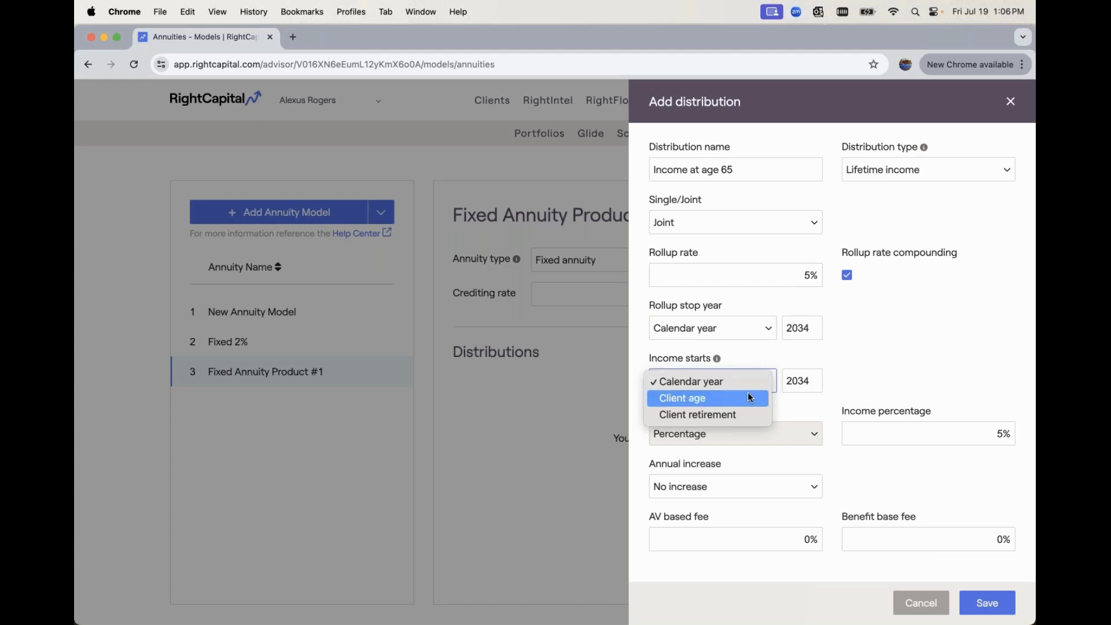
pyautogui.click(748, 394)
pyautogui.click(802, 381)
pyautogui.write('65')
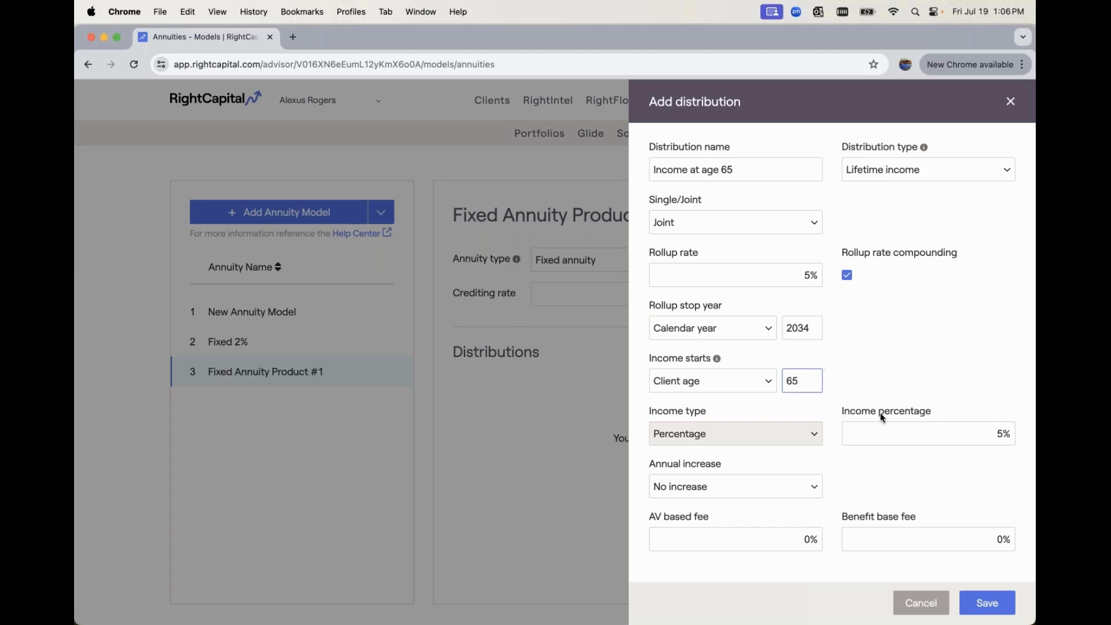
# Choose Customized increase as the distribution's annual increase and save the distribution
pyautogui.click(904, 431)
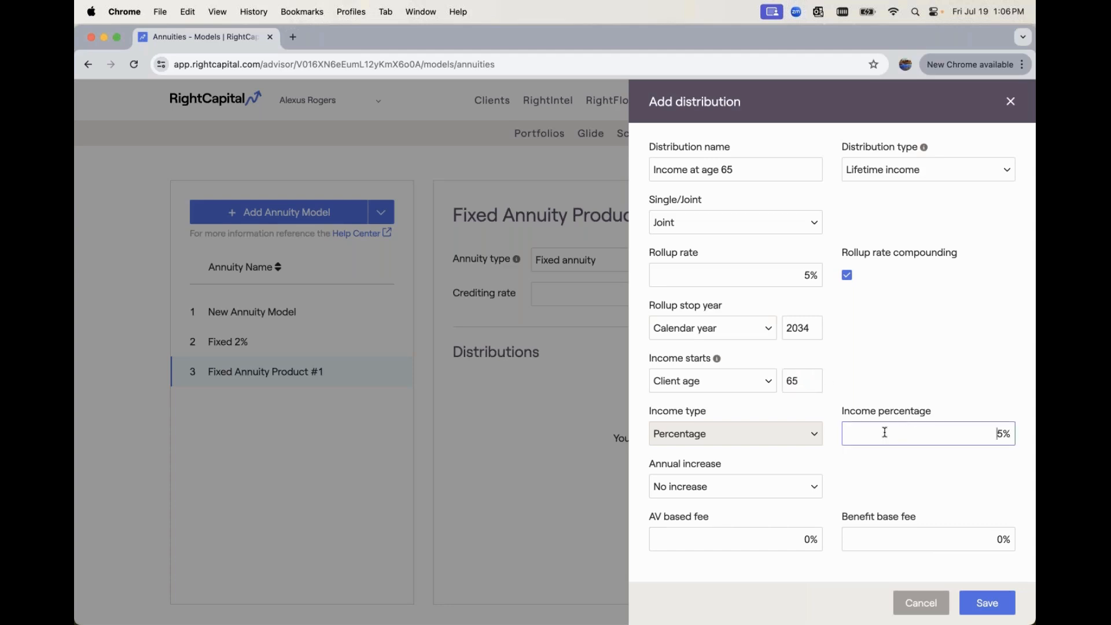
pyautogui.click(792, 484)
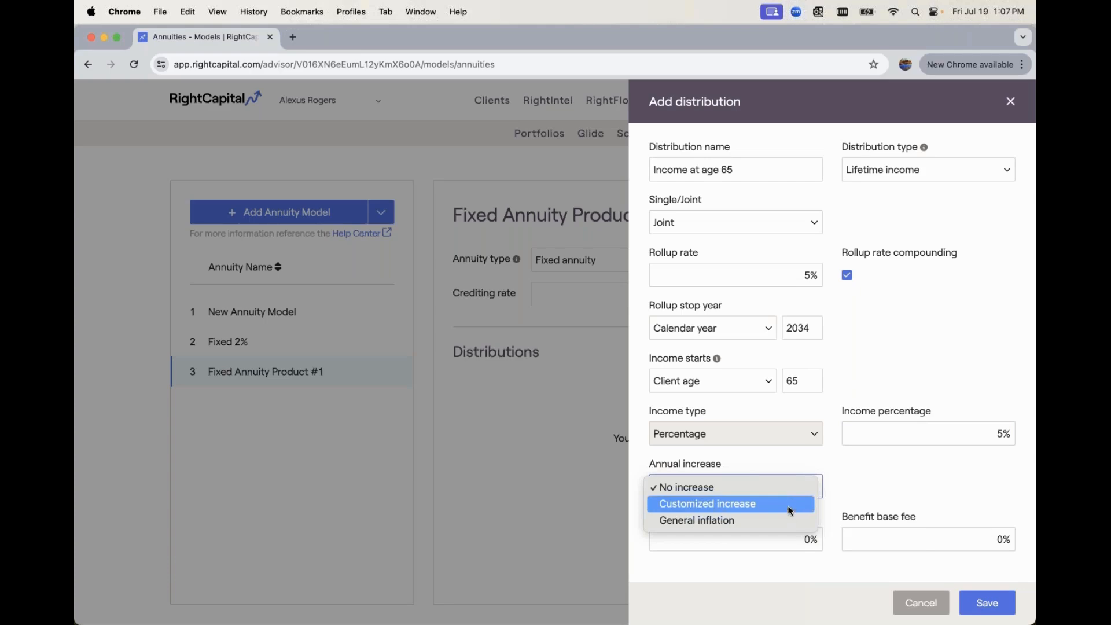
pyautogui.click(791, 511)
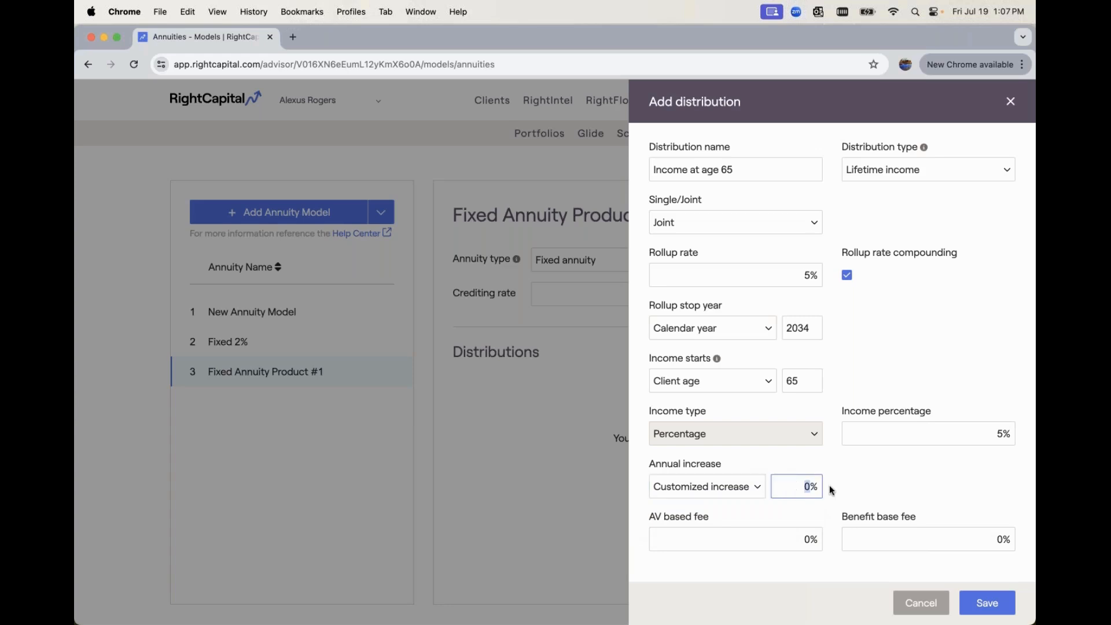
pyautogui.click(746, 520)
pyautogui.click(977, 602)
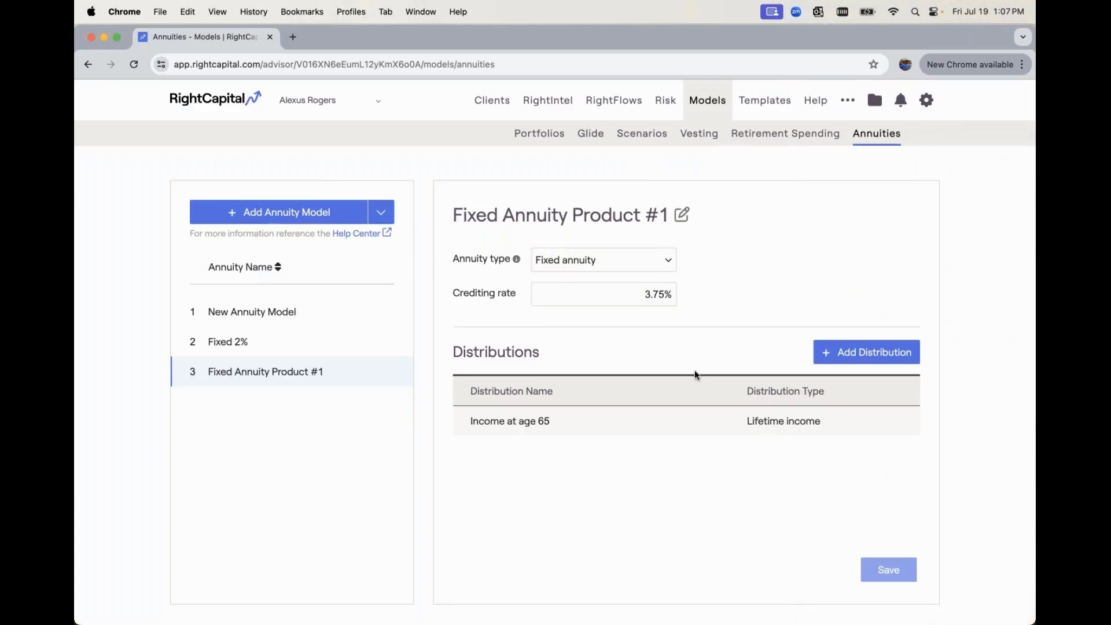
# Add a Lifetime income distribution named "Income at age 67" to Fixed Annuity Product #1 and make it Joint
pyautogui.click(818, 359)
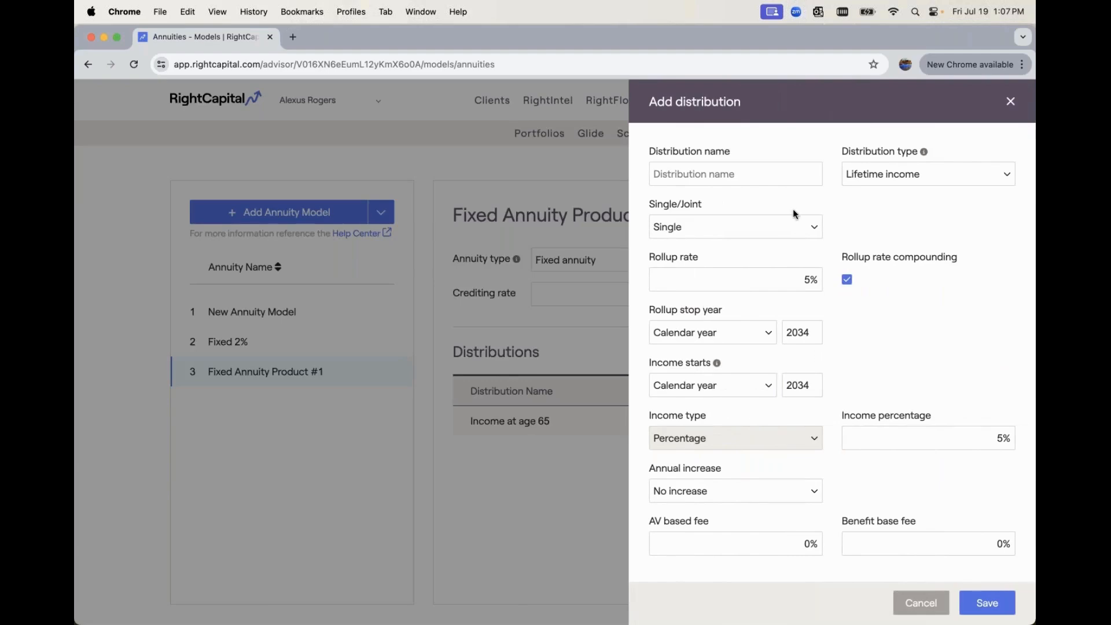
pyautogui.click(780, 183)
pyautogui.write('I')
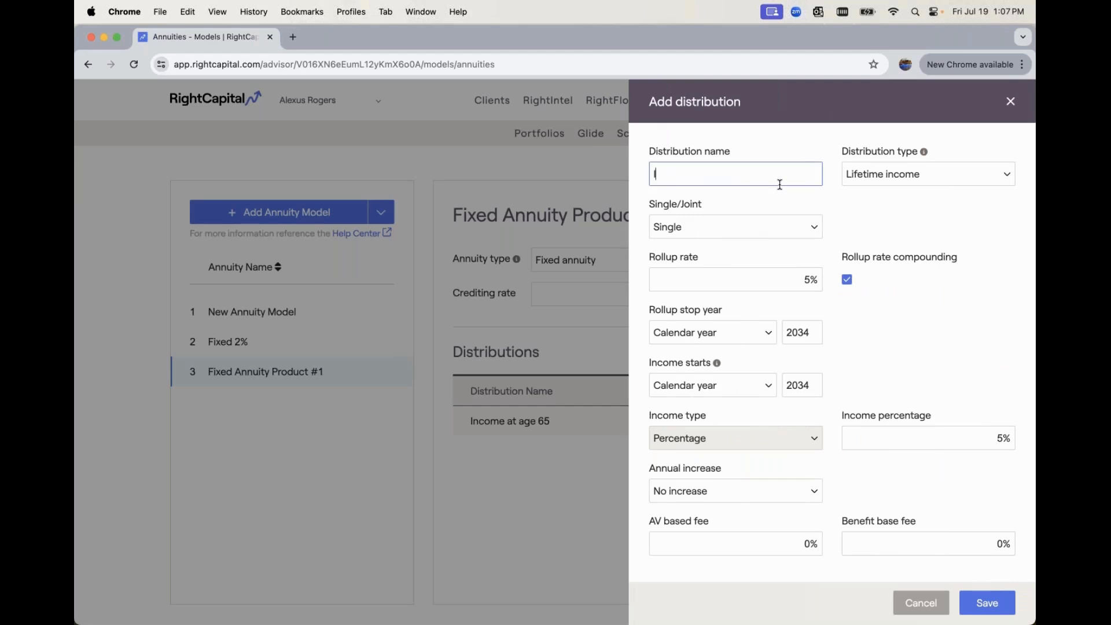
pyautogui.write('ncome at age 67')
pyautogui.click(797, 220)
pyautogui.click(780, 240)
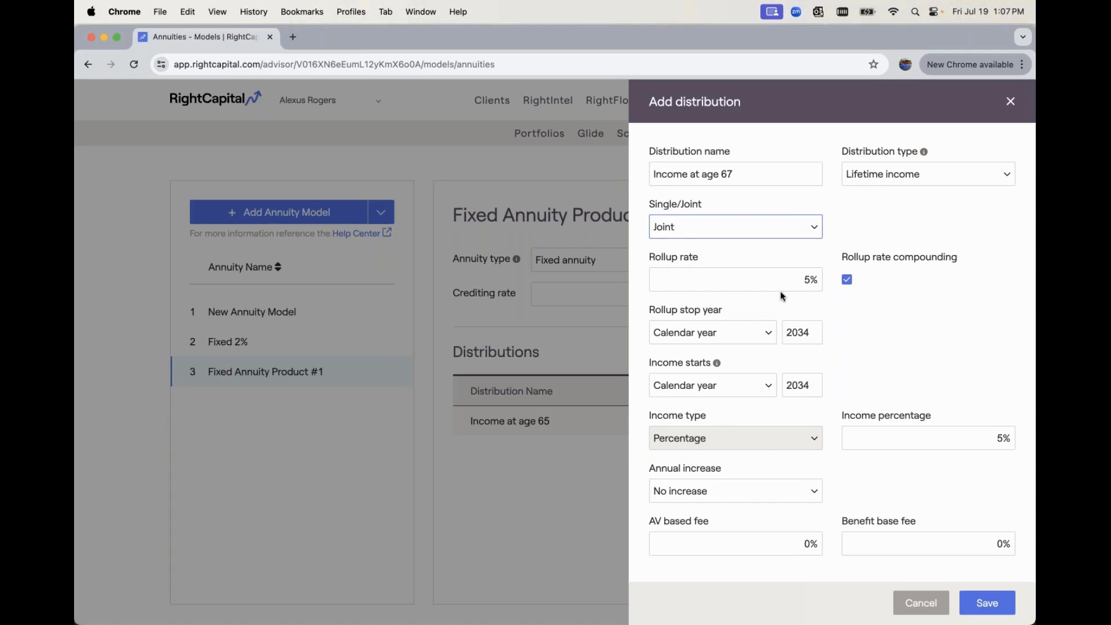
# Set the distribution's income to start at client age 67 with an income percentage of 7%
pyautogui.click(759, 385)
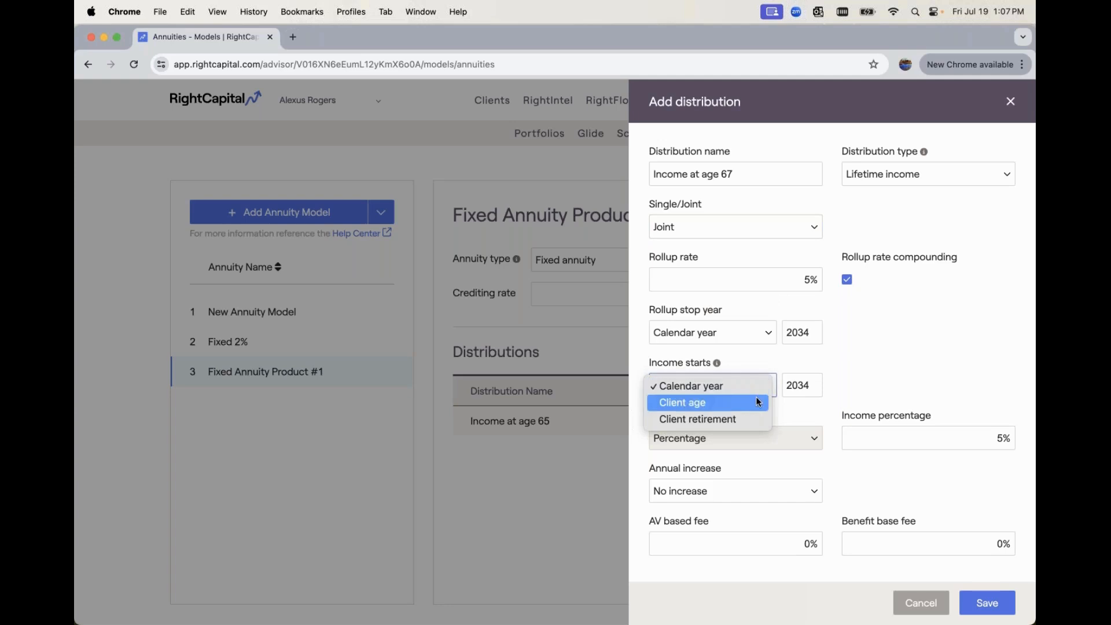
pyautogui.click(755, 403)
pyautogui.click(790, 387)
pyautogui.write('67')
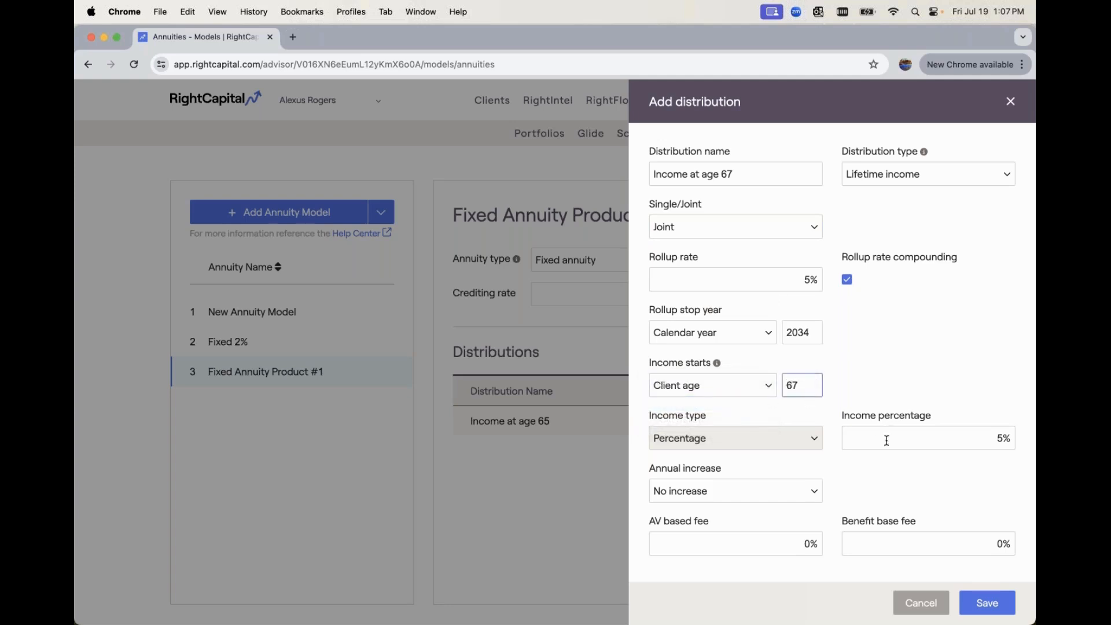
pyautogui.moveTo(883, 437); pyautogui.dragTo(1008, 438)
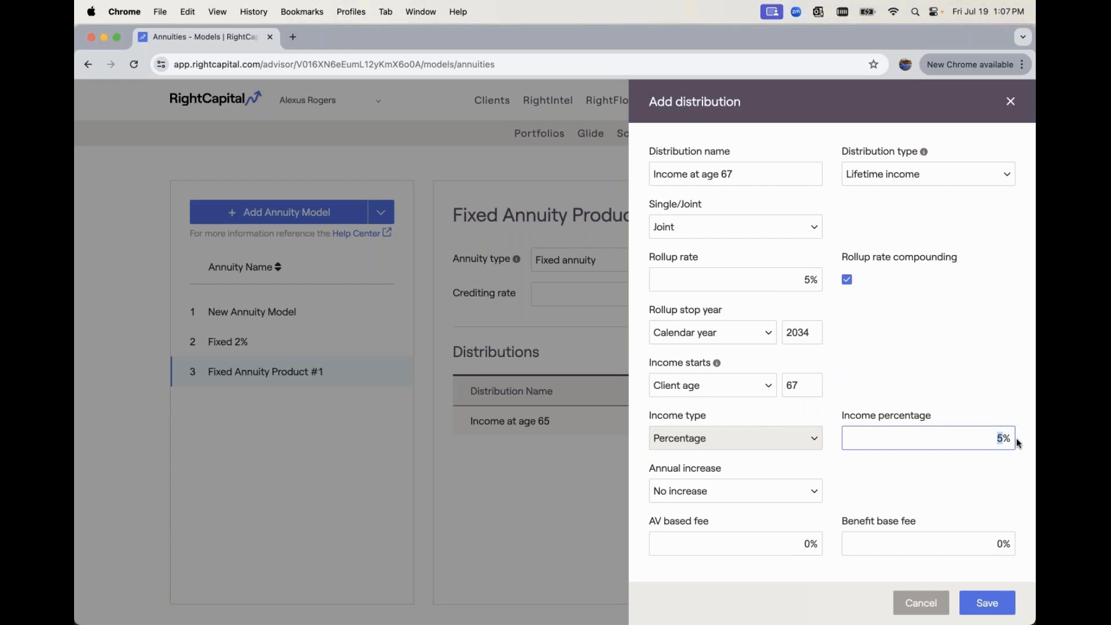
pyautogui.write('7')
# Give the distribution a Customized increase of 1% per year and save it
pyautogui.click(800, 486)
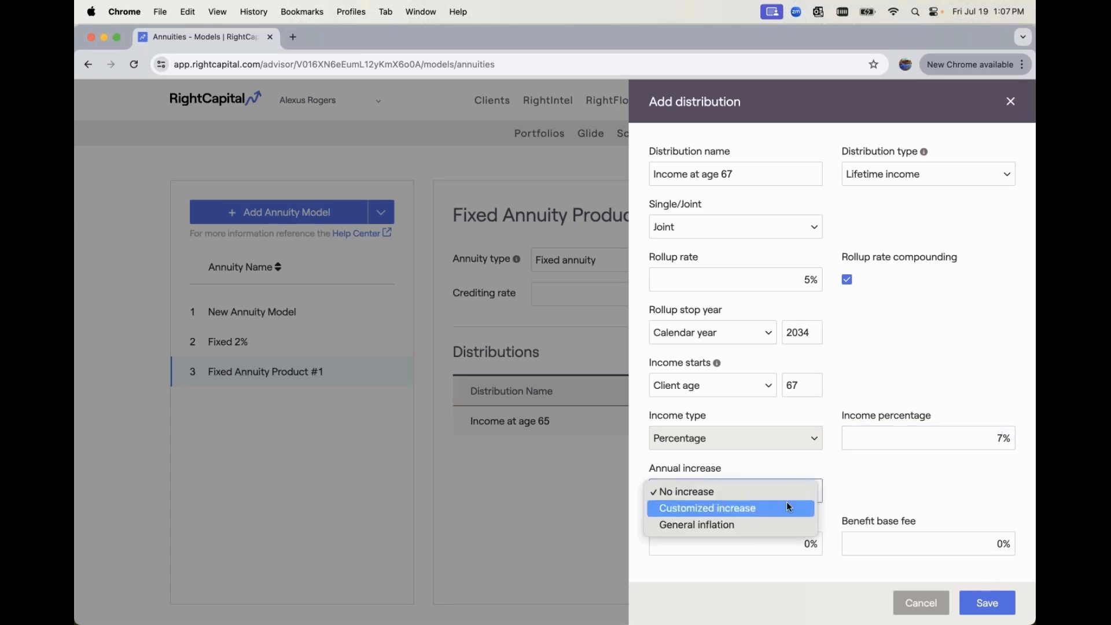
pyautogui.click(786, 502)
pyautogui.click(803, 489)
pyautogui.write('1')
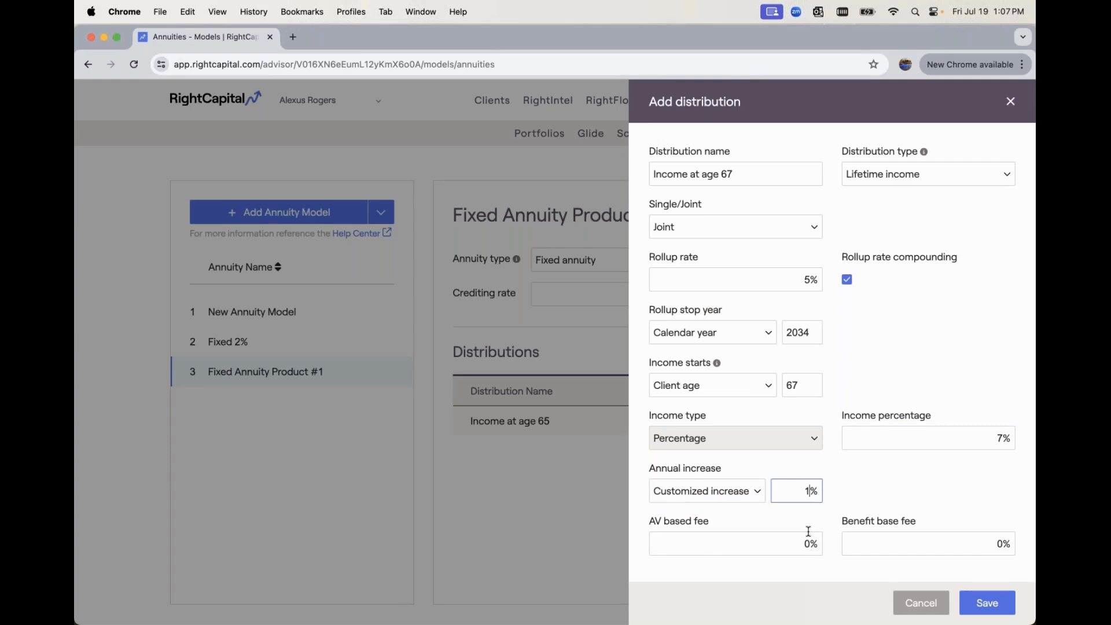
pyautogui.click(980, 606)
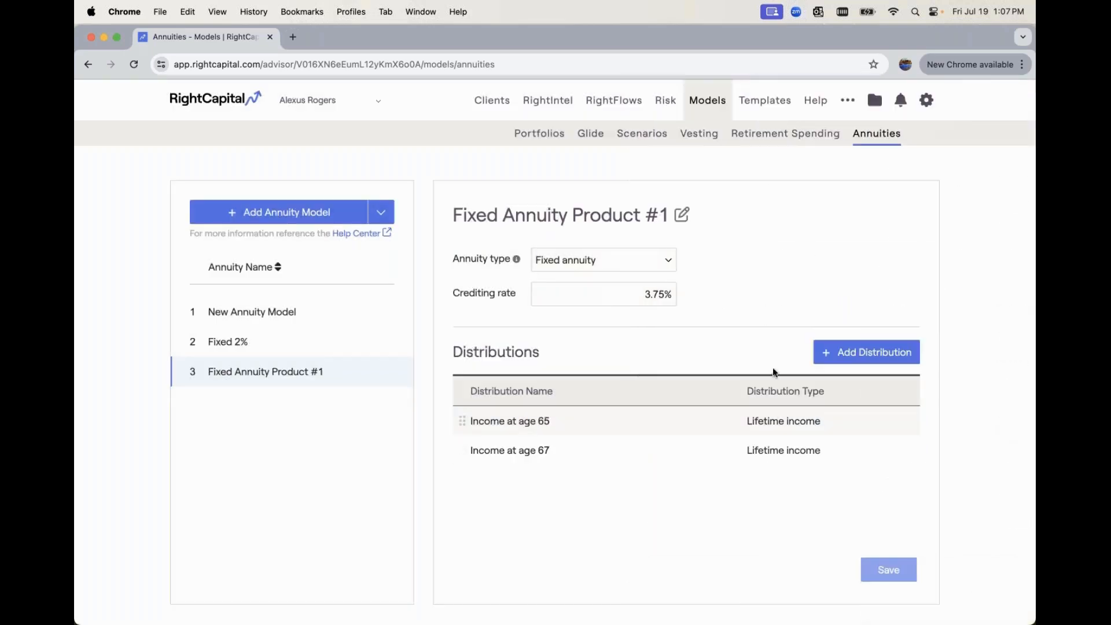
# Start another distribution, keep its type as Lifetime income, and name it "Single Income at age 65"
pyautogui.click(833, 354)
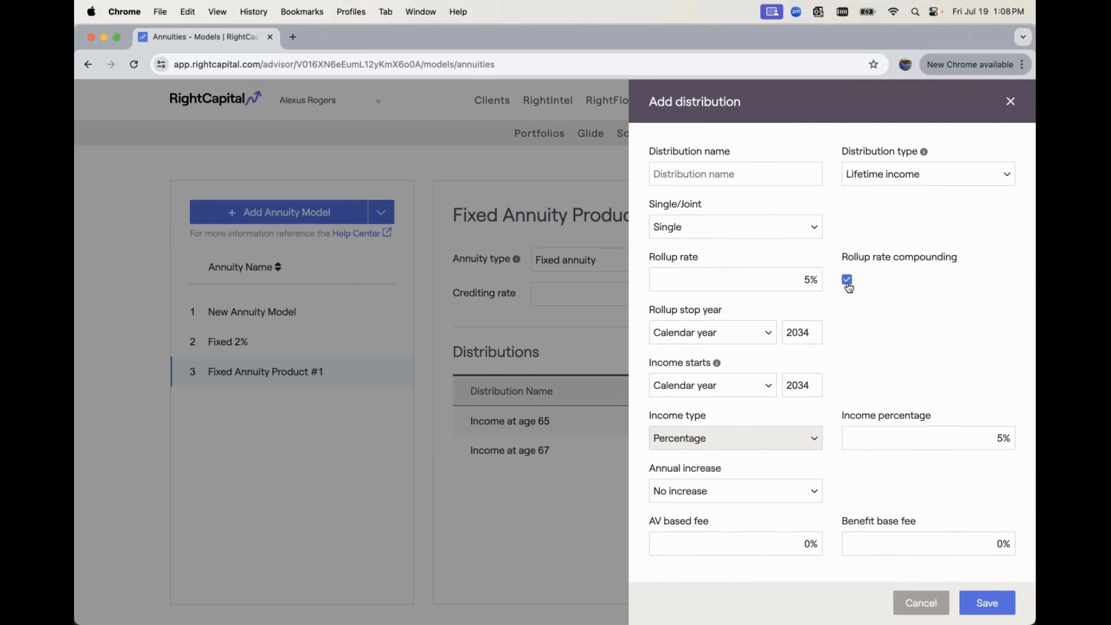
pyautogui.click(895, 182)
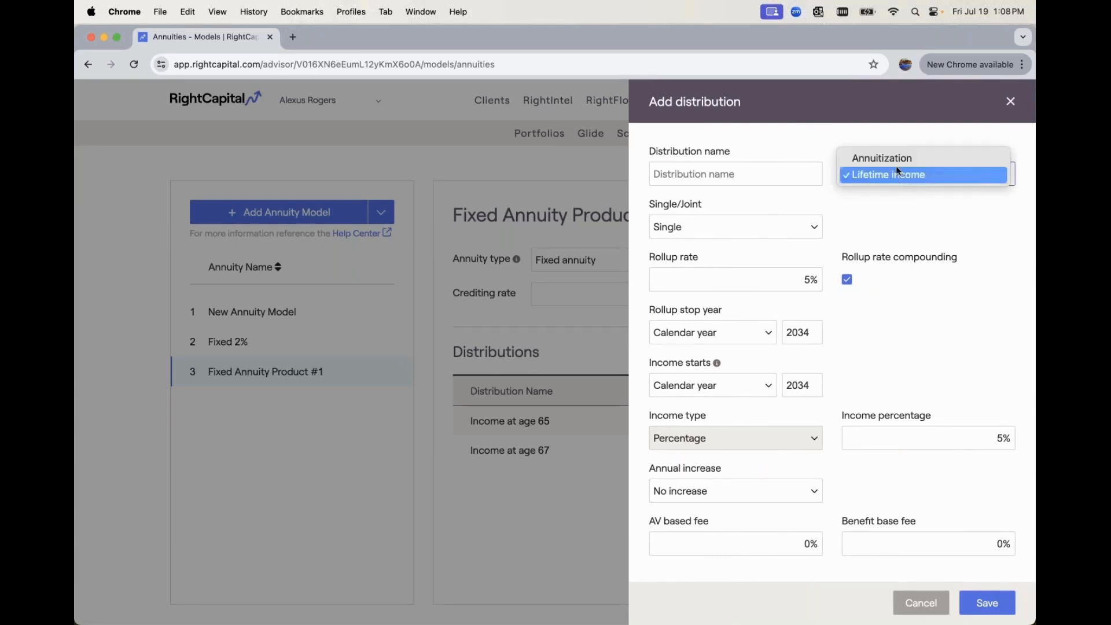
pyautogui.click(883, 207)
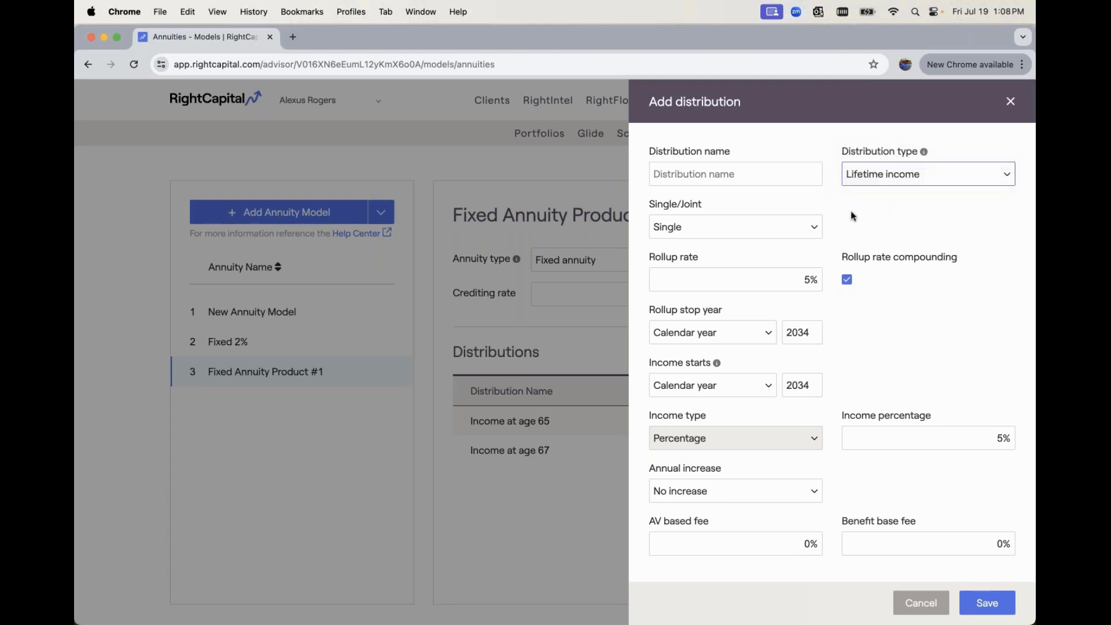
pyautogui.click(764, 168)
pyautogui.write('Sin')
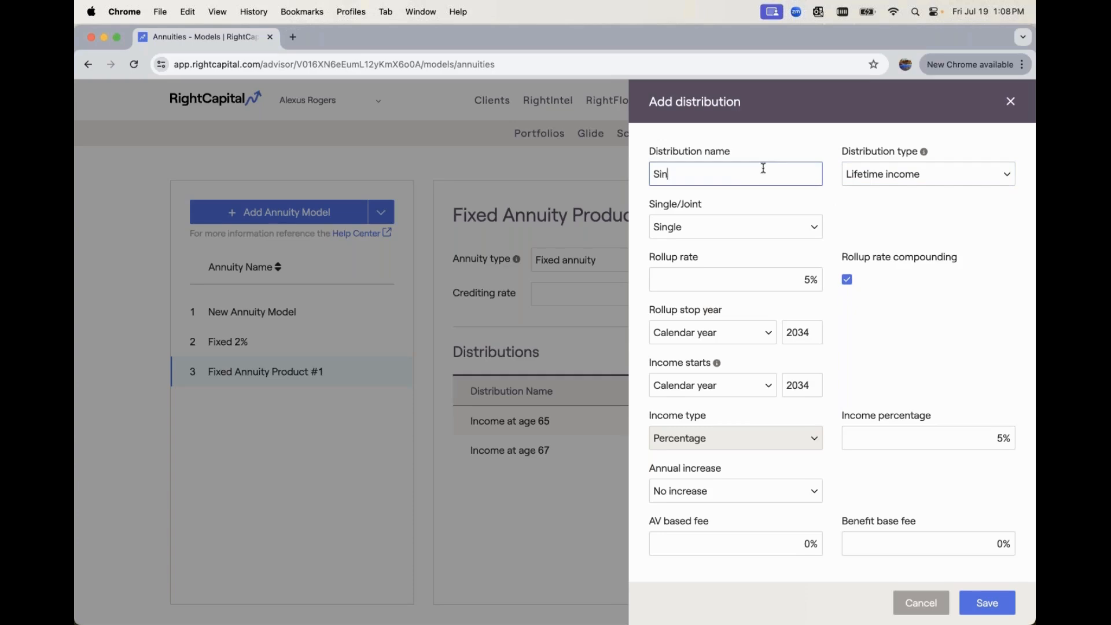
pyautogui.write('gle Income at age 65')
# Set the single-life distribution's income to start at client age 65 with an income percentage of 7.5%
pyautogui.click(729, 403)
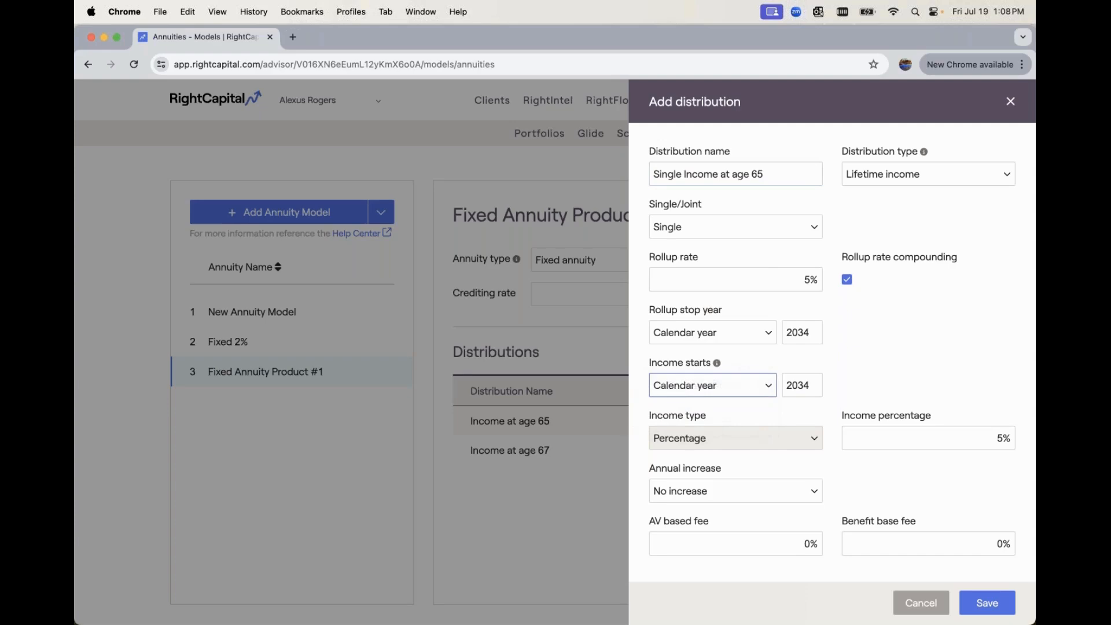
pyautogui.click(800, 385)
pyautogui.write('65')
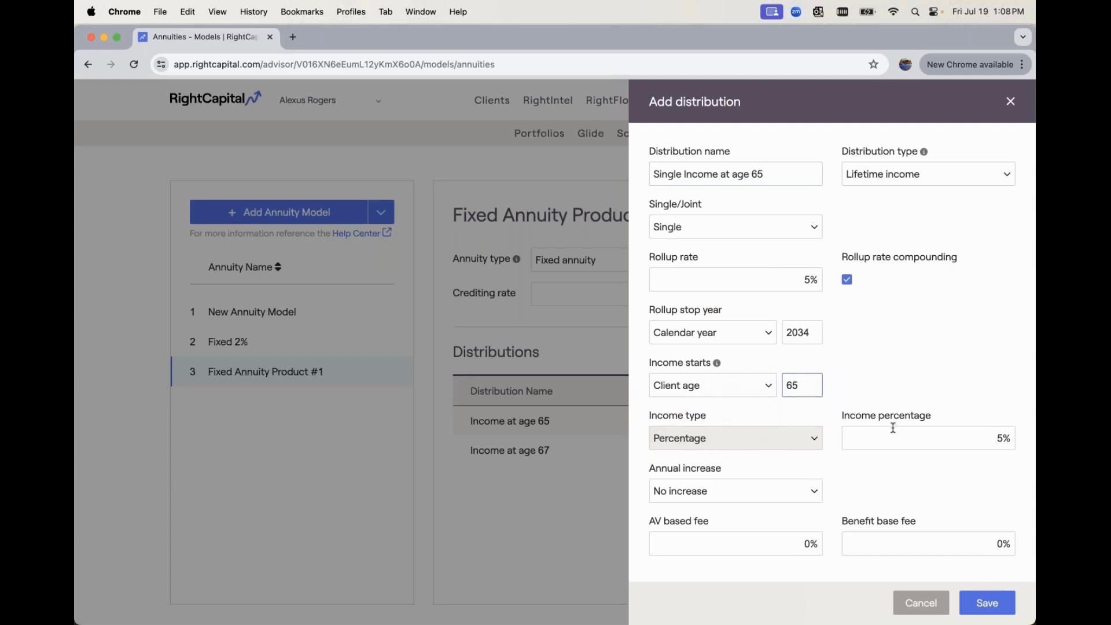
pyautogui.moveTo(926, 435); pyautogui.dragTo(1017, 436)
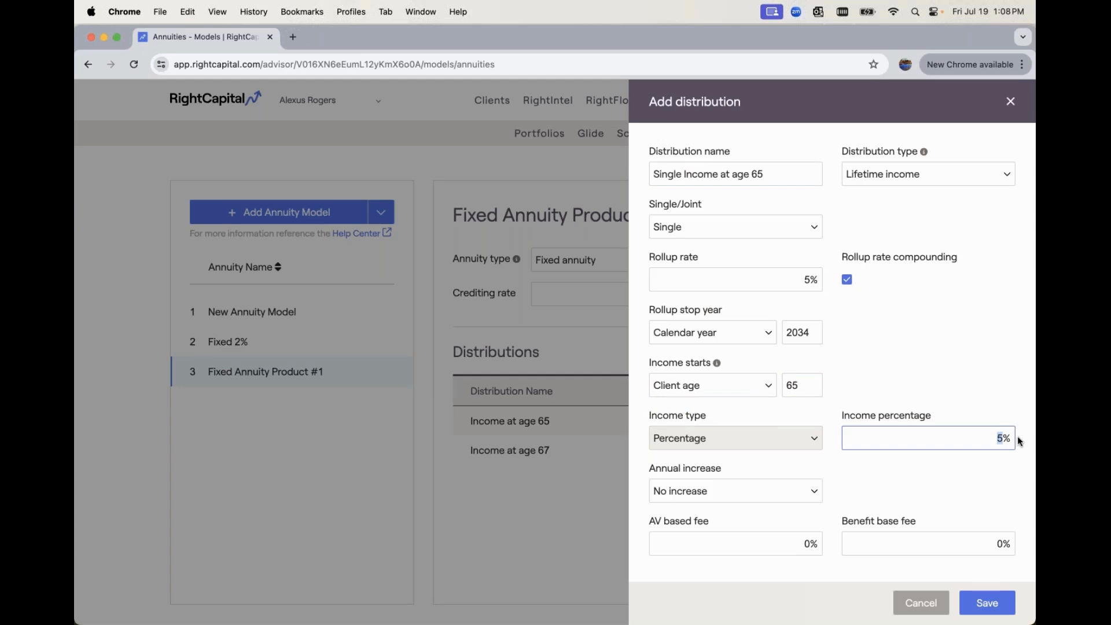
pyautogui.write('7.5')
# Apply a Customized increase of 1.5% per year to the single-life distribution and save it
pyautogui.click(765, 489)
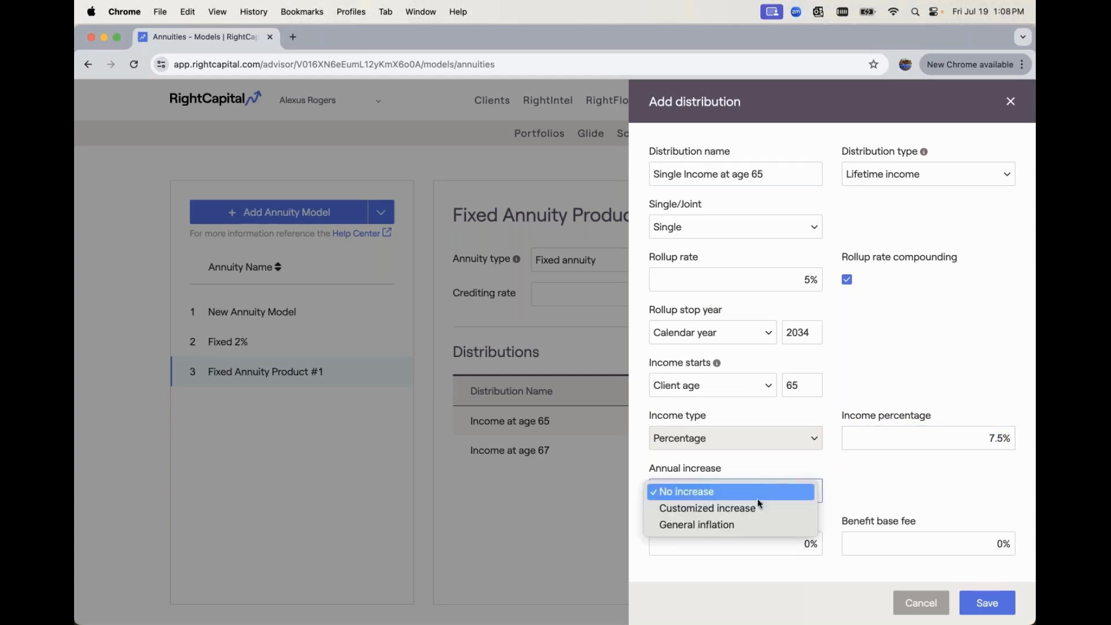
pyautogui.click(756, 504)
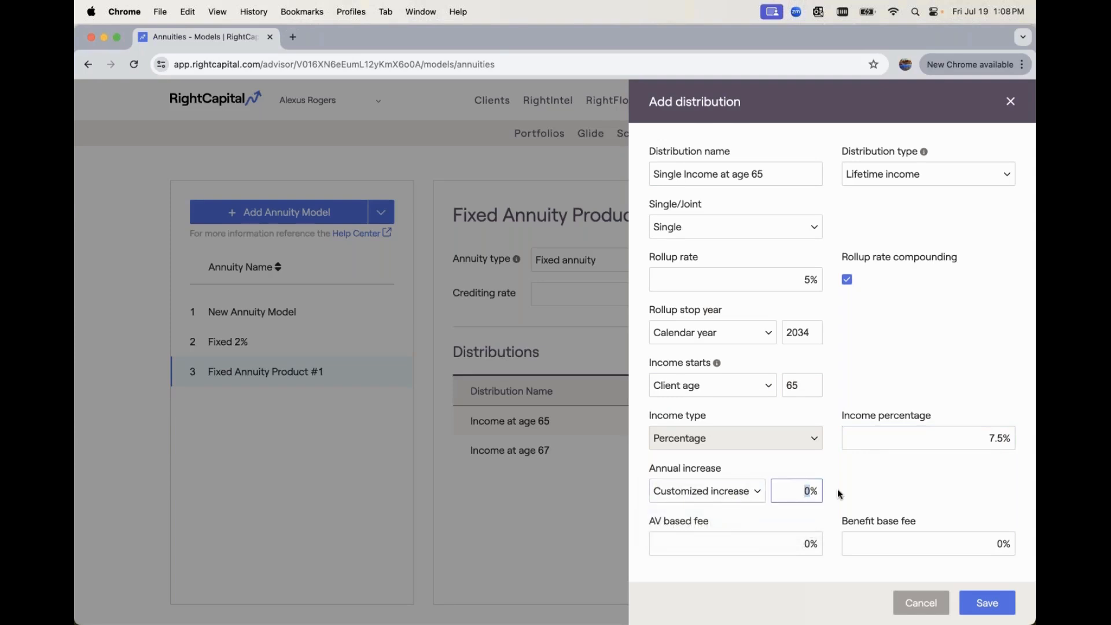
pyautogui.write('1.5')
pyautogui.click(985, 600)
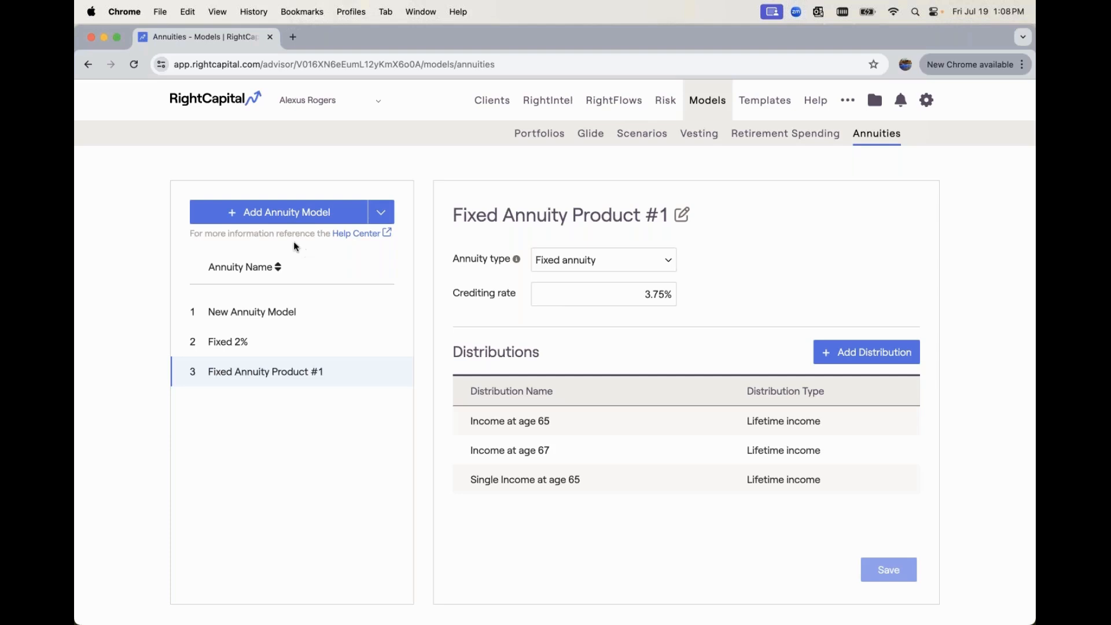
# Duplicate the Fixed Annuity Product #1 model and look through the annuity types offered for the copy
pyautogui.click(287, 219)
pyautogui.click(388, 215)
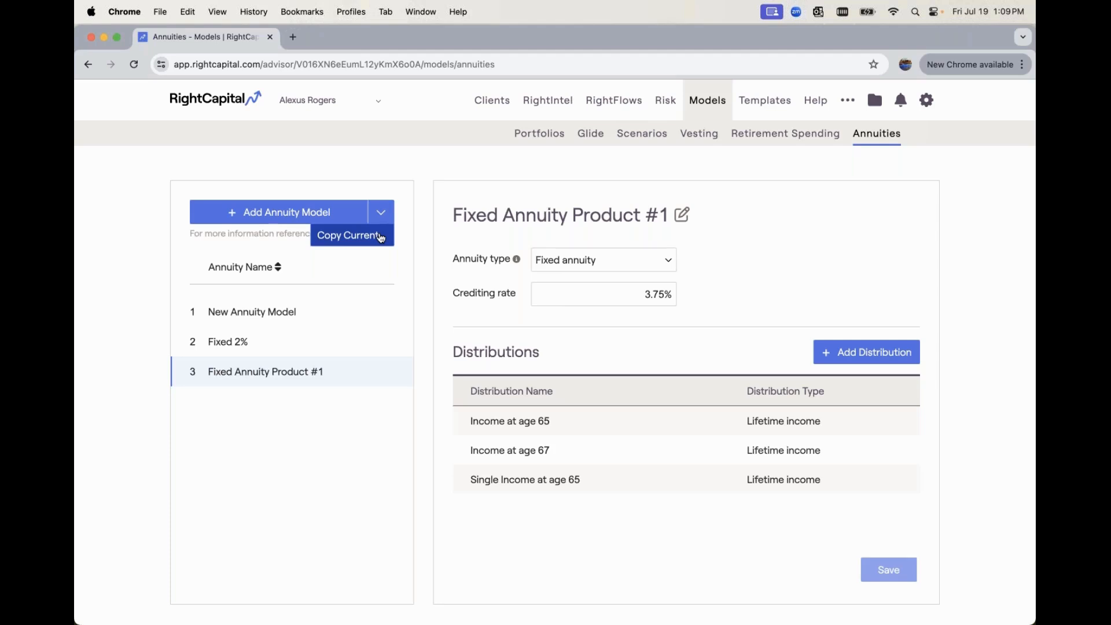
pyautogui.click(381, 237)
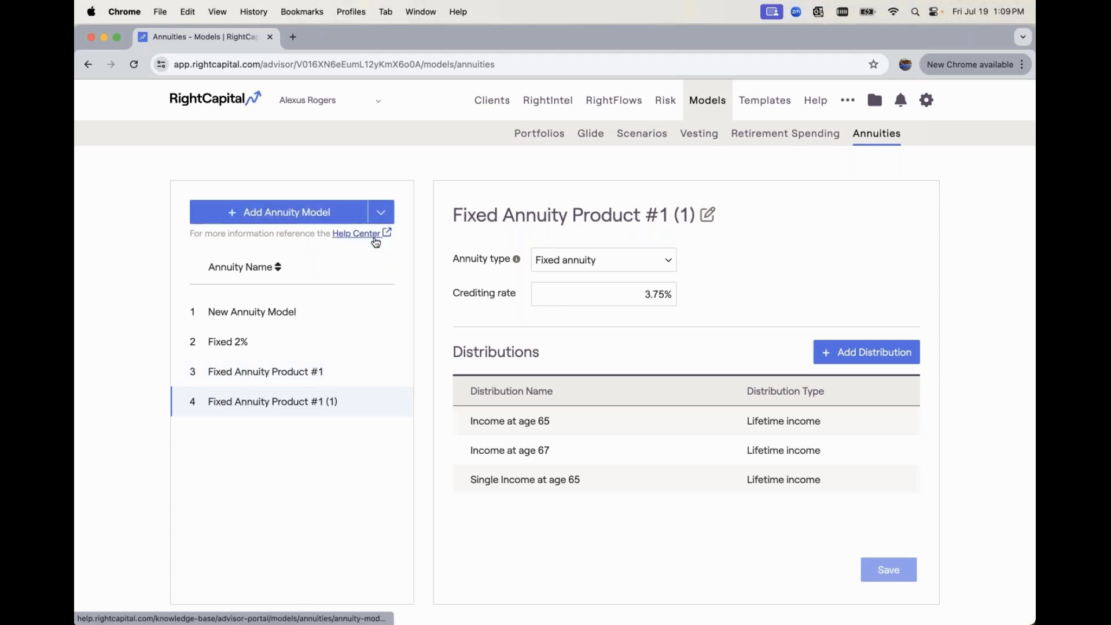
pyautogui.click(543, 263)
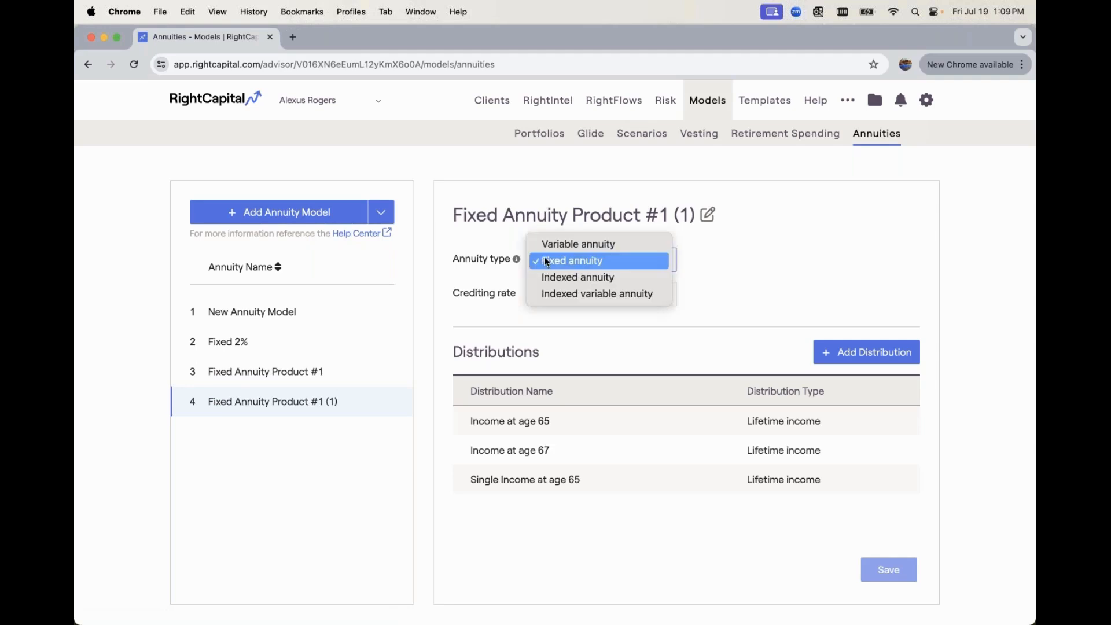
pyautogui.click(492, 238)
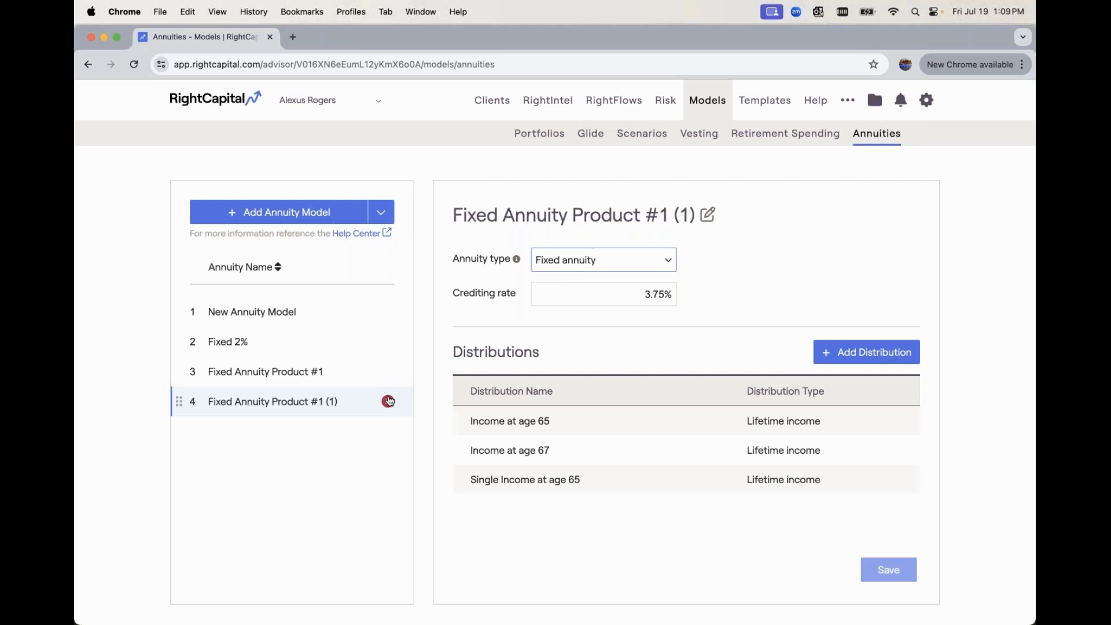
# Delete the copied annuity model and reopen the original Fixed Annuity Product #1
pyautogui.click(388, 402)
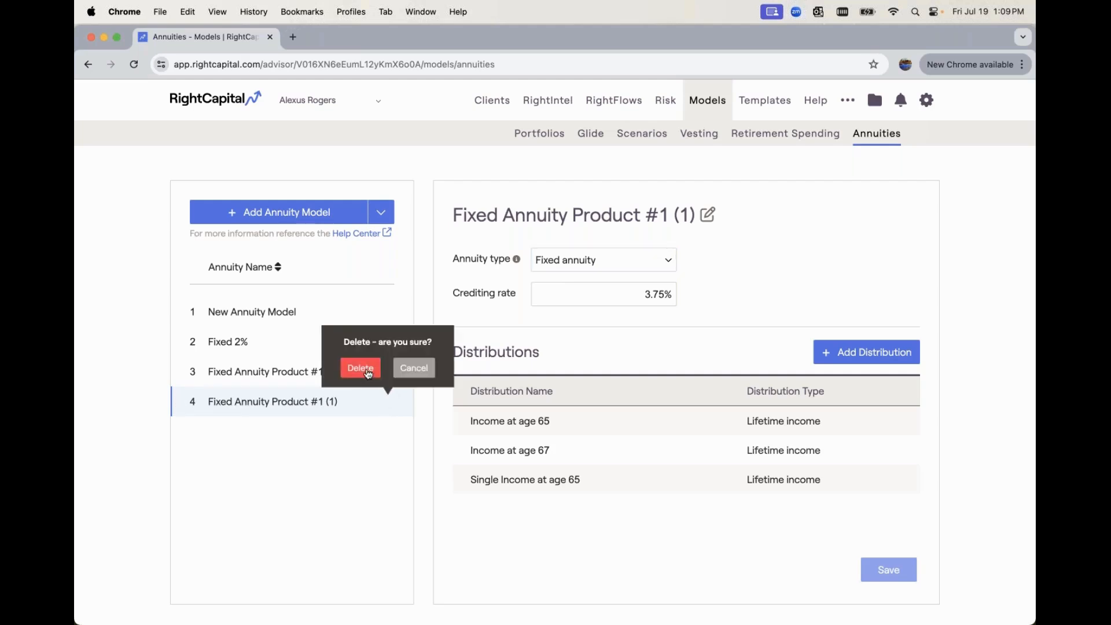
pyautogui.click(368, 374)
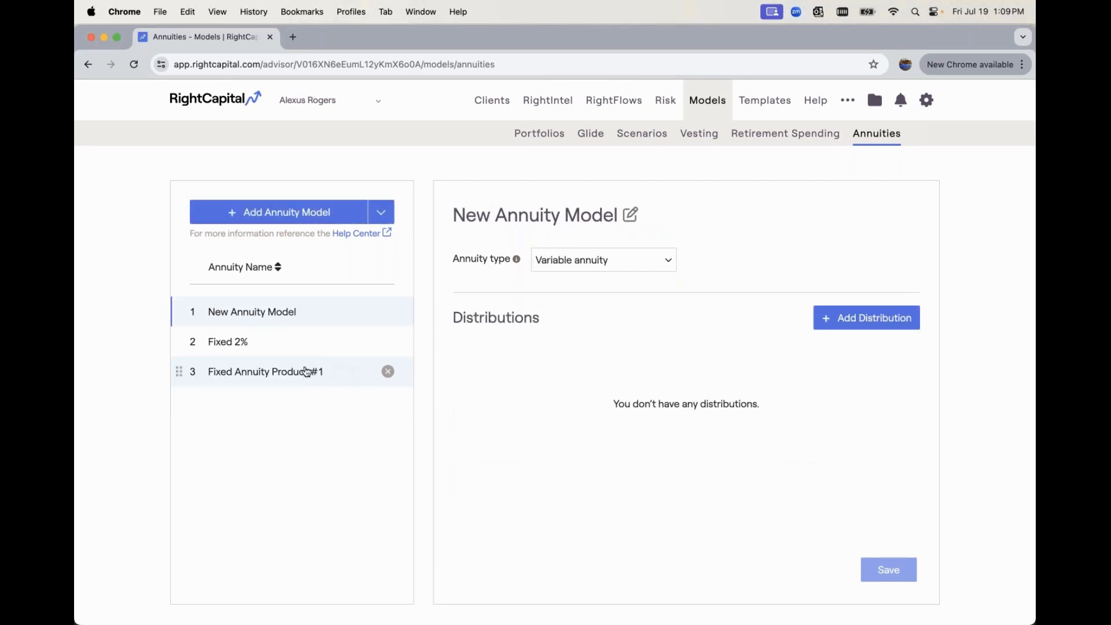
pyautogui.click(307, 371)
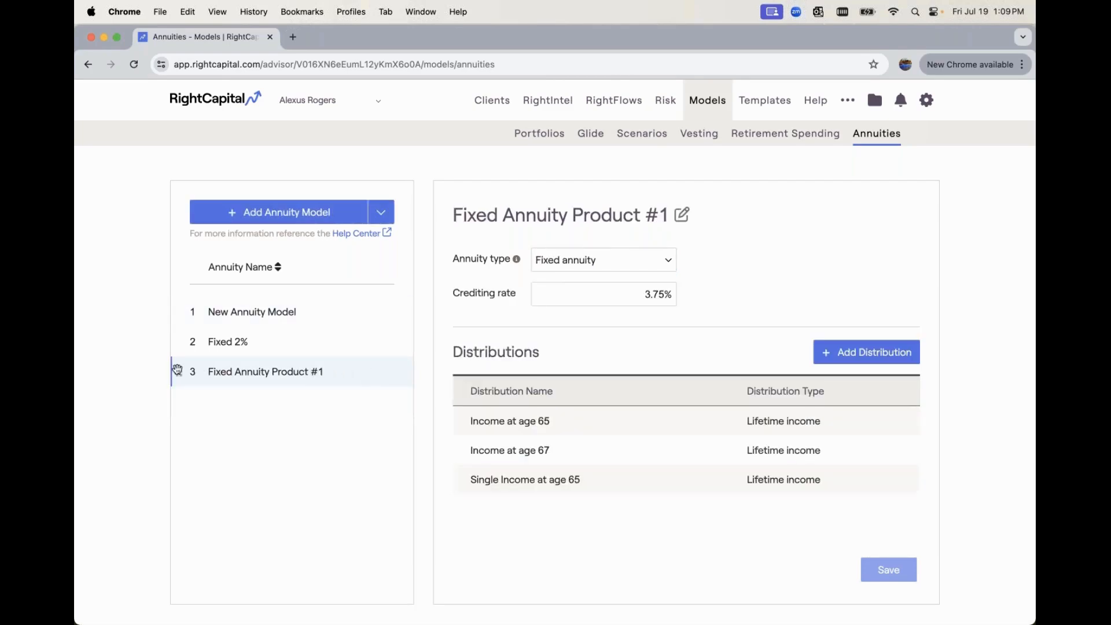
# Move Fixed Annuity Product #1 to the first place in the model list, and sort the models by name in descending order
pyautogui.moveTo(177, 370); pyautogui.dragTo(185, 312)
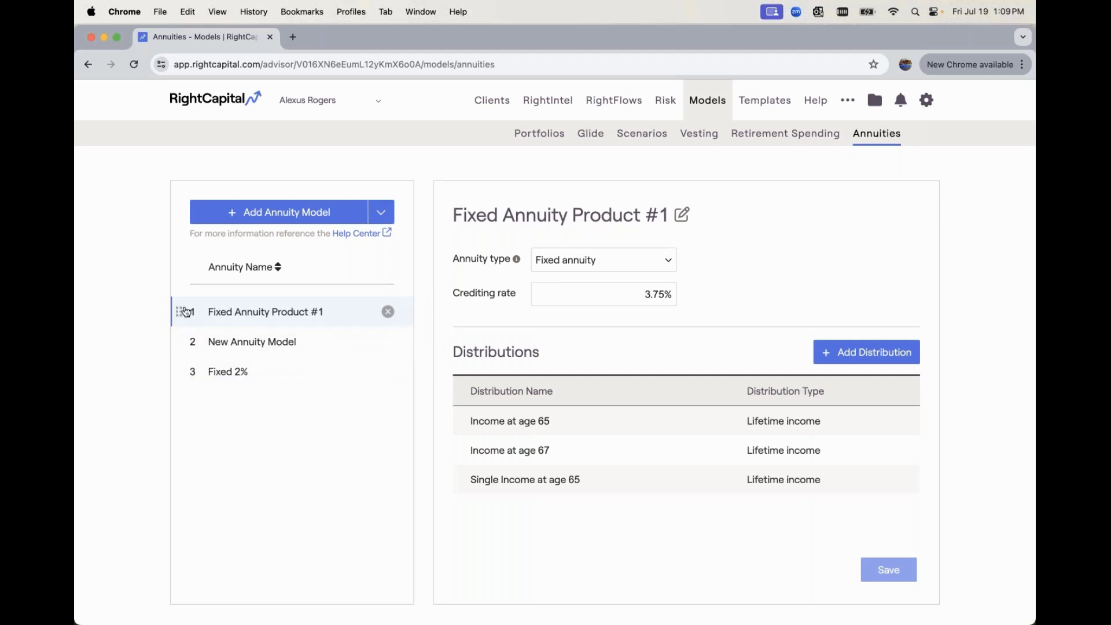
pyautogui.click(233, 273)
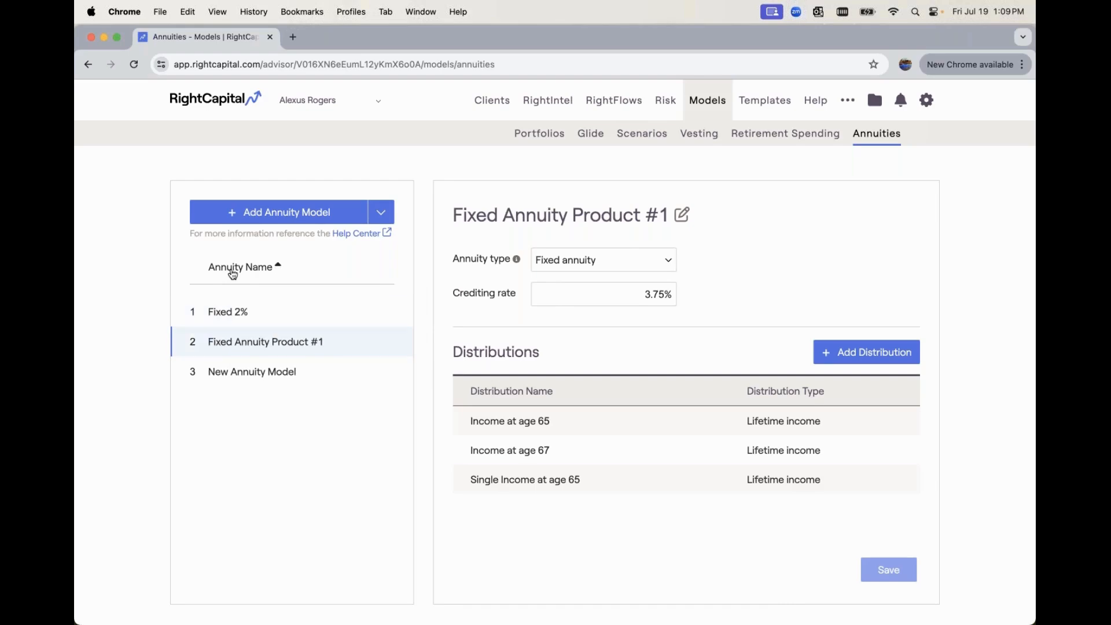
pyautogui.click(234, 273)
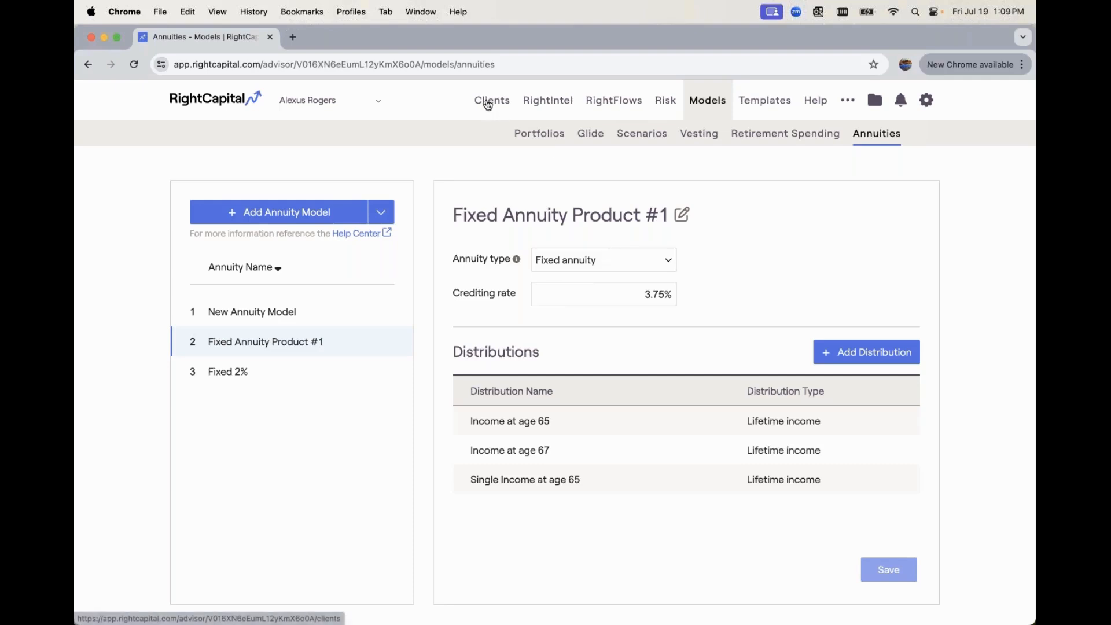
# Search the advisor's client list by the client's first name and open the matching client's plan
pyautogui.click(488, 103)
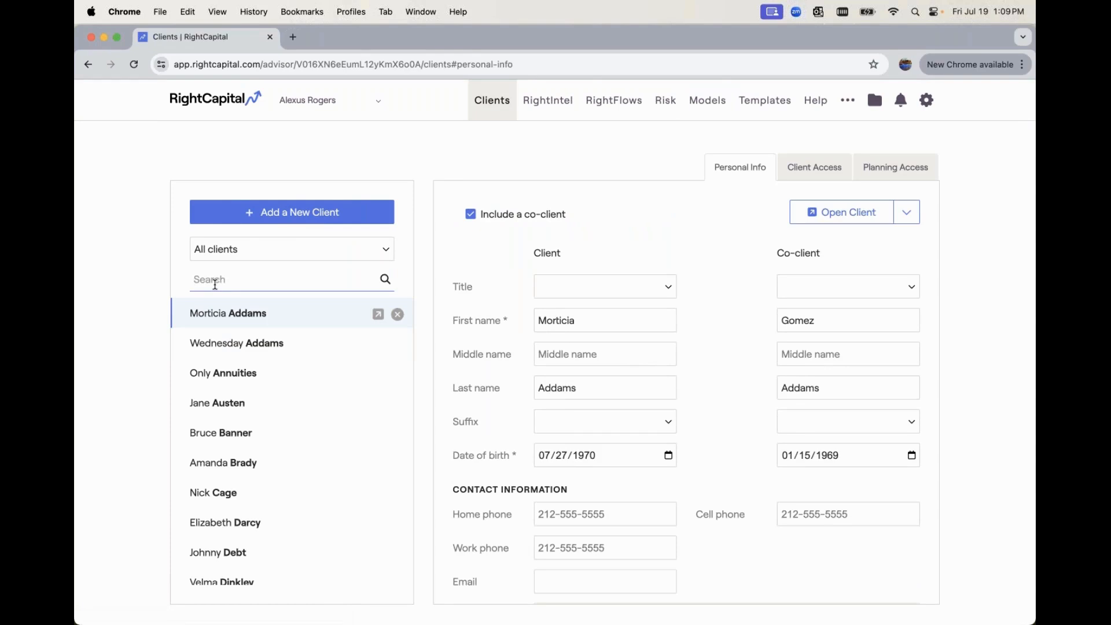
pyautogui.click(214, 284)
pyautogui.write('sher')
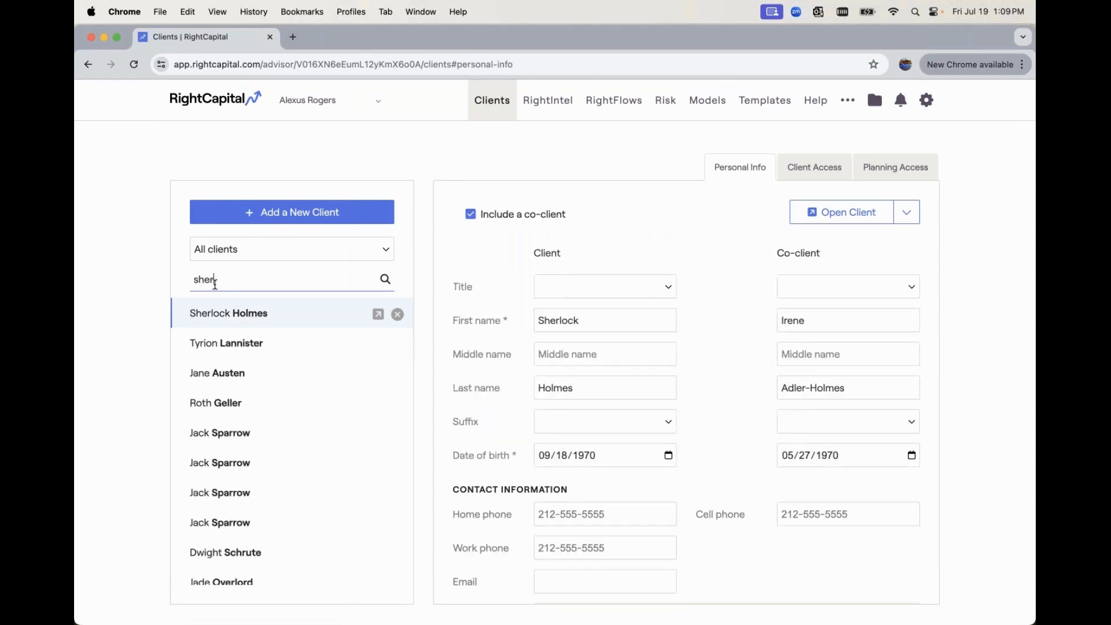
pyautogui.click(379, 314)
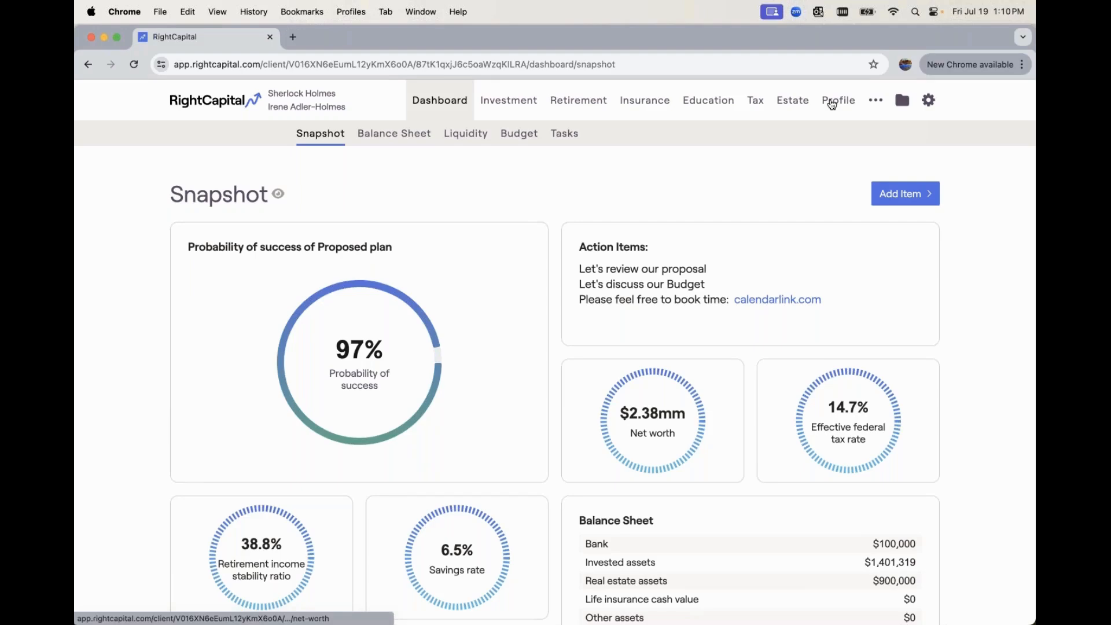
# Add an investment account to the client's net worth profile and set its account type to Non-Qualified Annuity
pyautogui.click(831, 103)
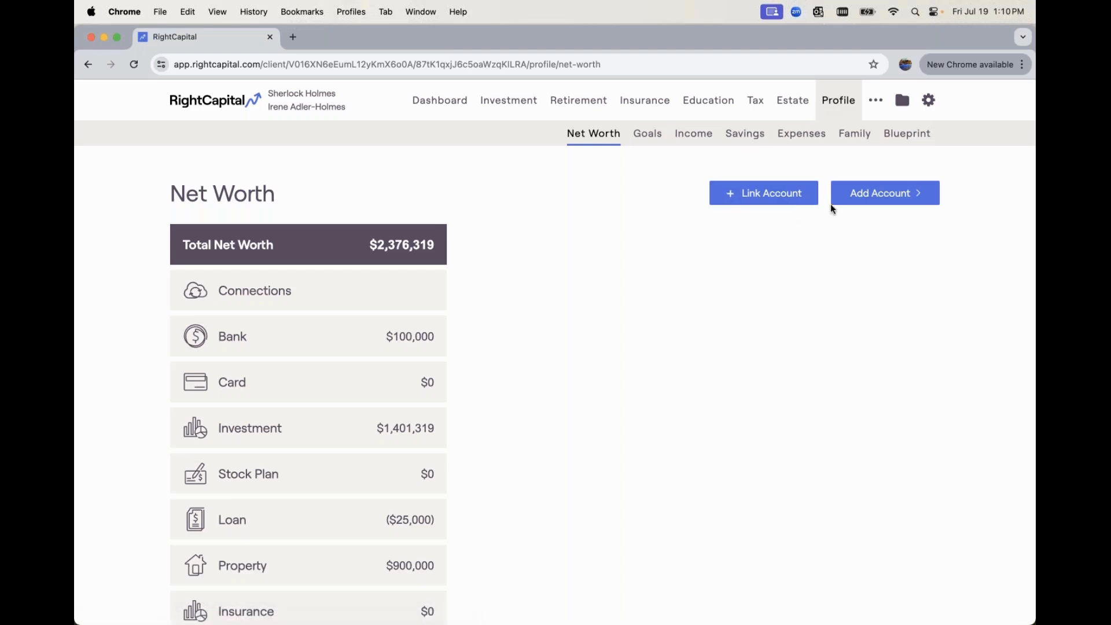
pyautogui.click(865, 203)
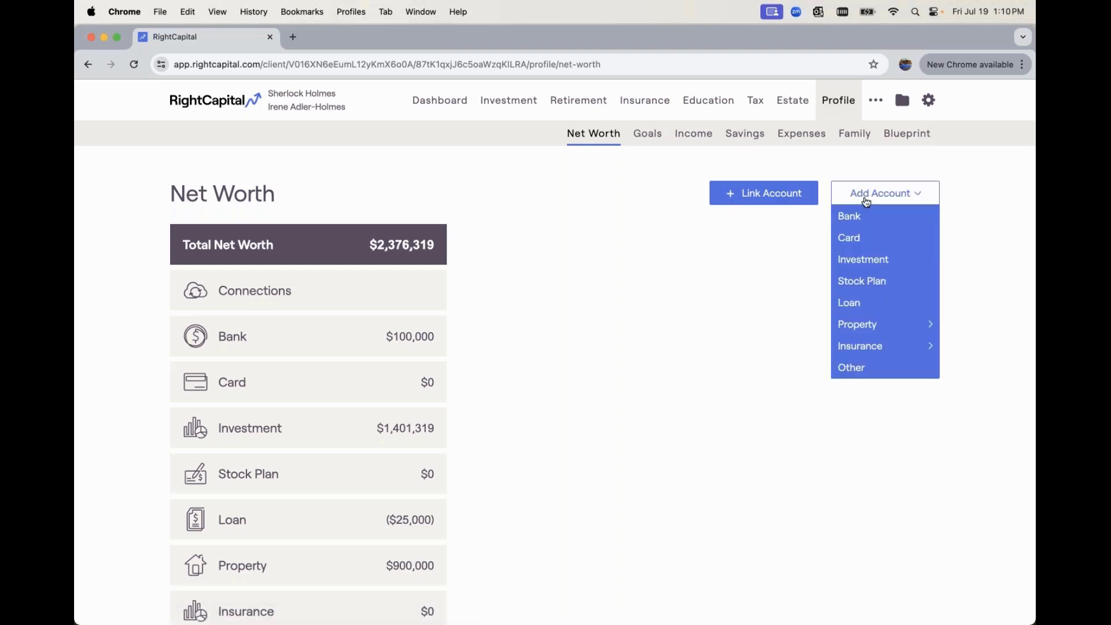
pyautogui.click(882, 260)
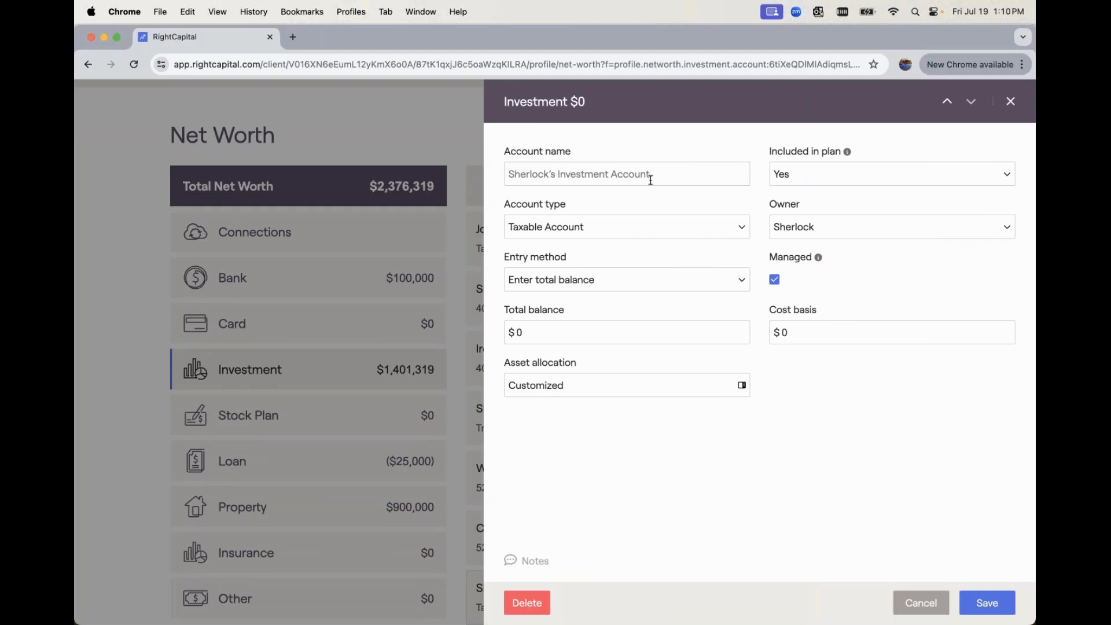
pyautogui.click(632, 220)
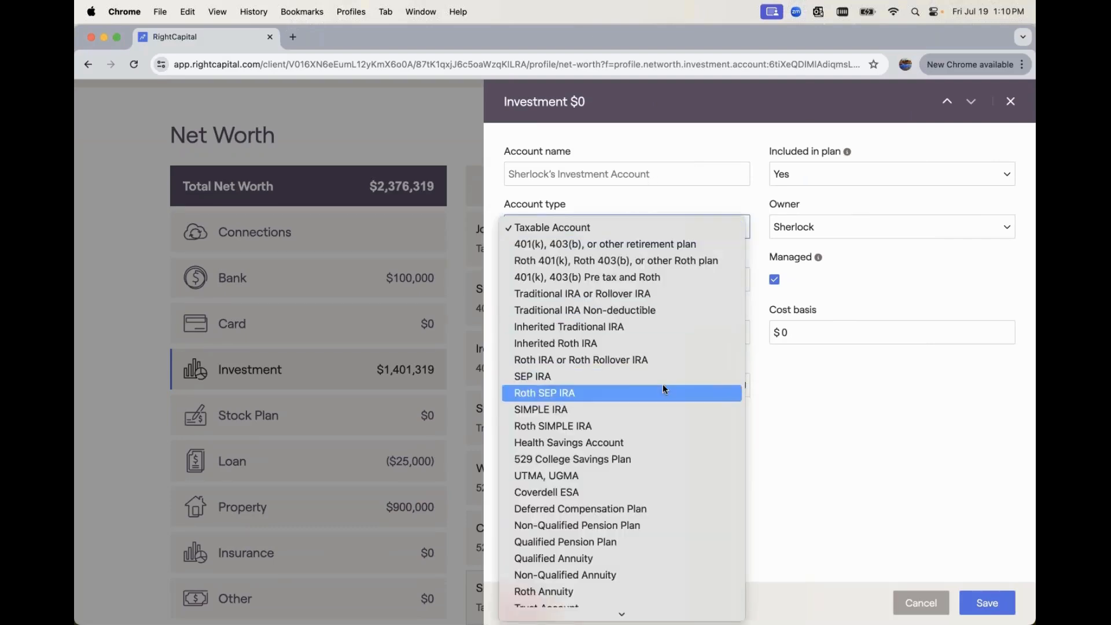
pyautogui.click(666, 508)
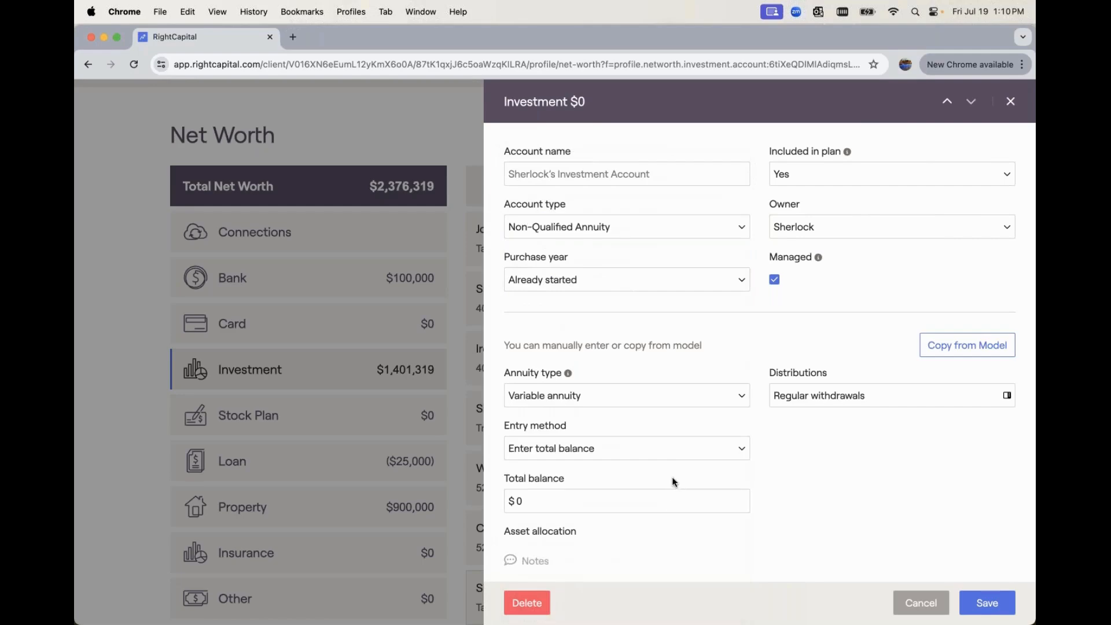
# Name the account NQ Annuity and check the owner options, keeping the client as owner
pyautogui.click(637, 174)
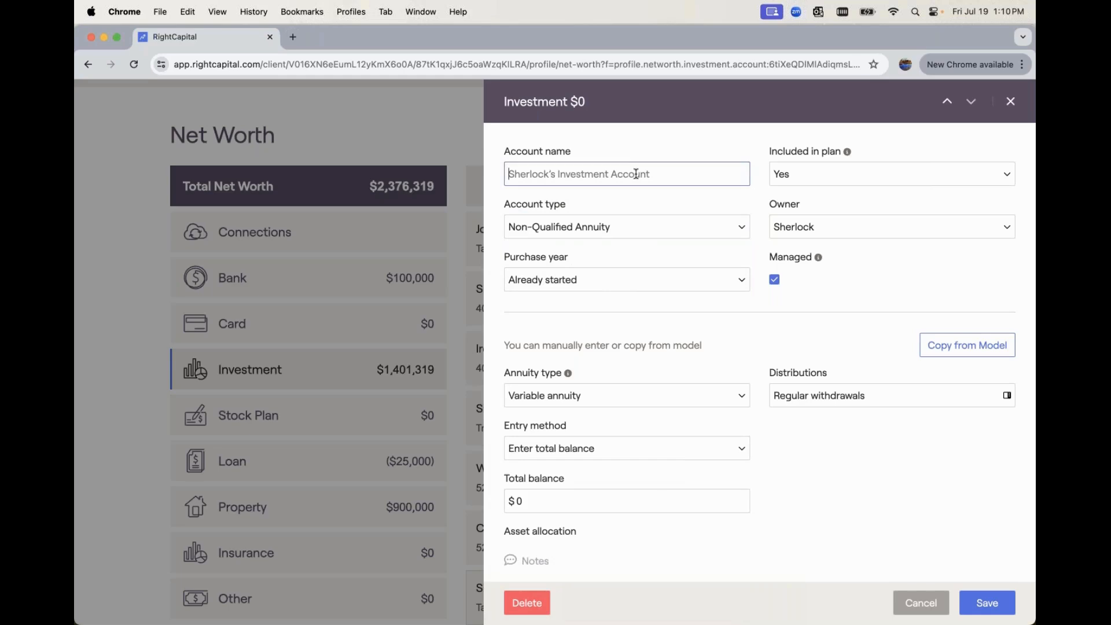
pyautogui.write('NQ ')
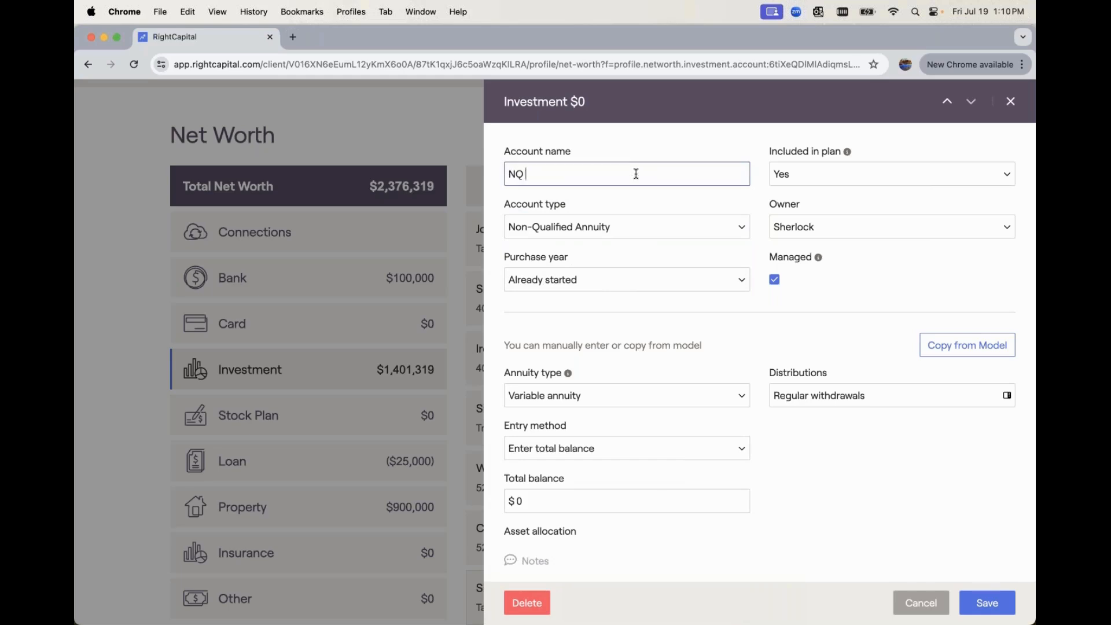
pyautogui.write('Annuity')
pyautogui.click(818, 225)
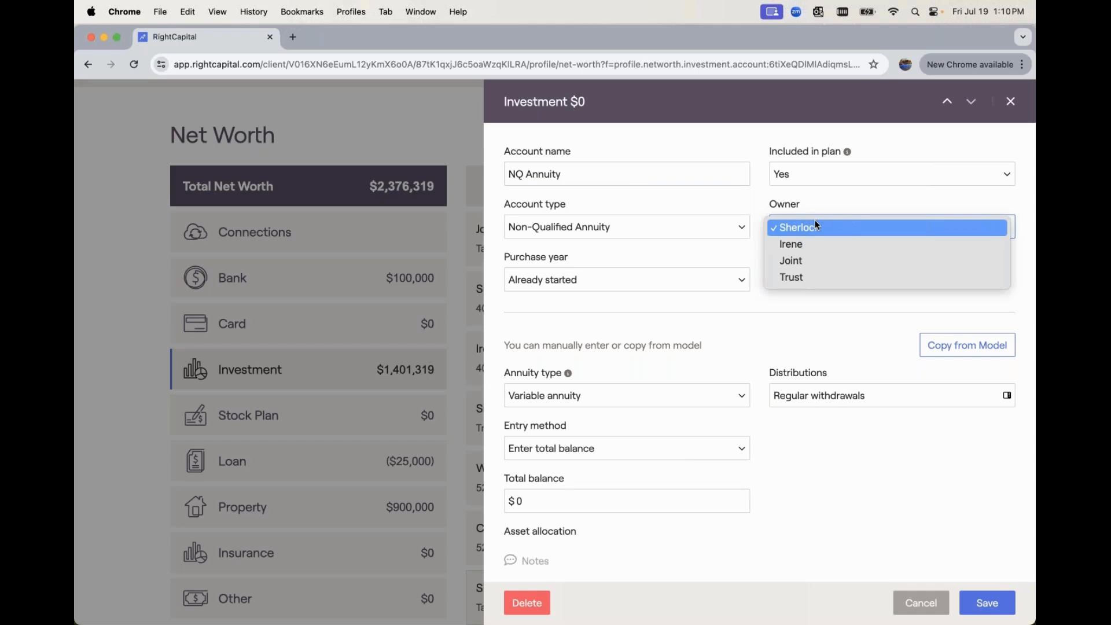
pyautogui.click(637, 263)
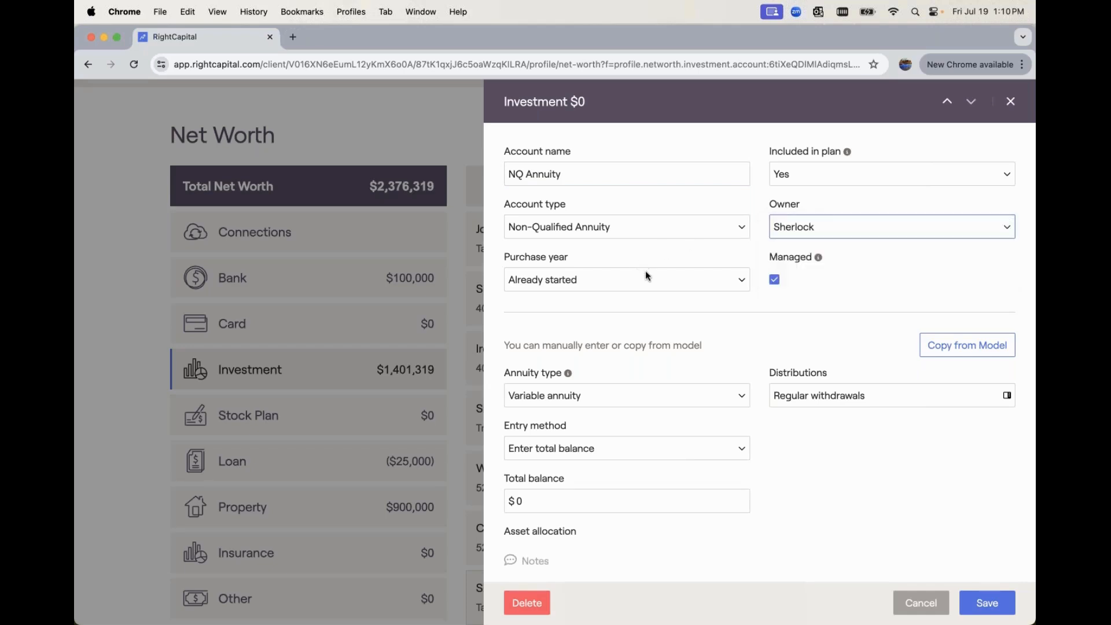
# Set the annuity's purchase year to the calendar year 2015
pyautogui.click(636, 280)
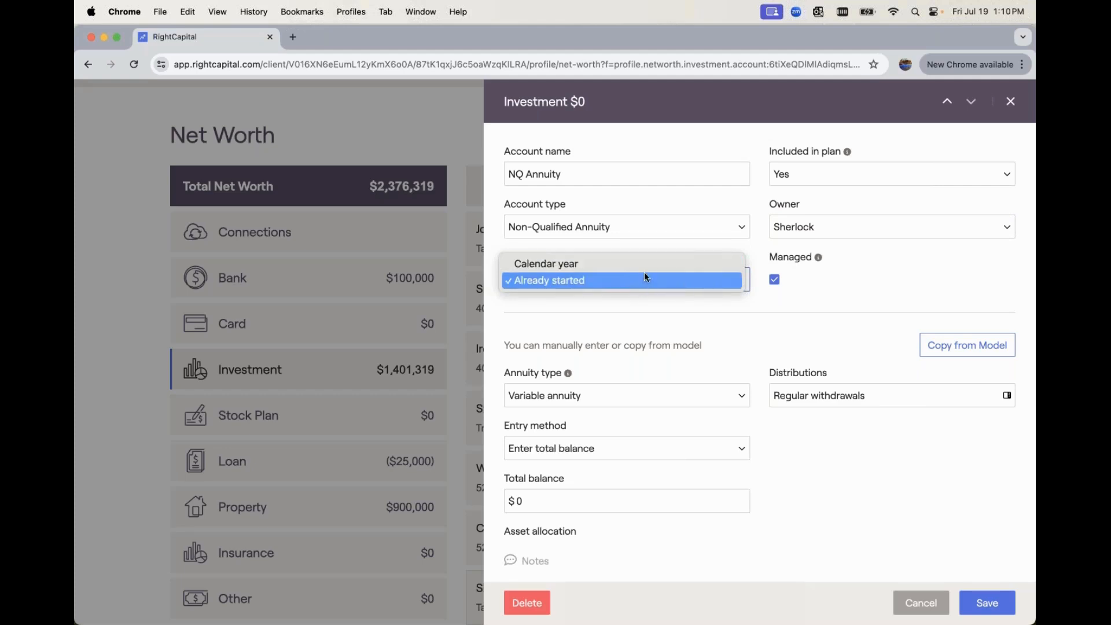
pyautogui.click(640, 265)
pyautogui.doubleClick(723, 279)
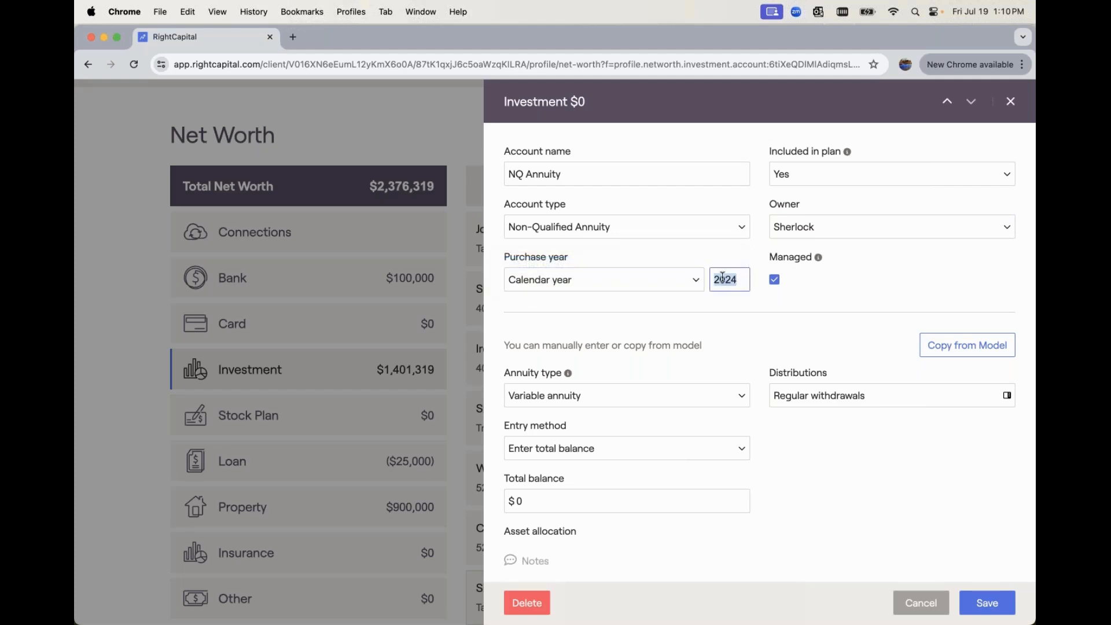
pyautogui.write('2015')
pyautogui.click(754, 325)
# Copy the annuity details from the Fixed Annuity Product #1 model with the Single Income at age 65 distribution model
pyautogui.scroll(-1, 751, 351)
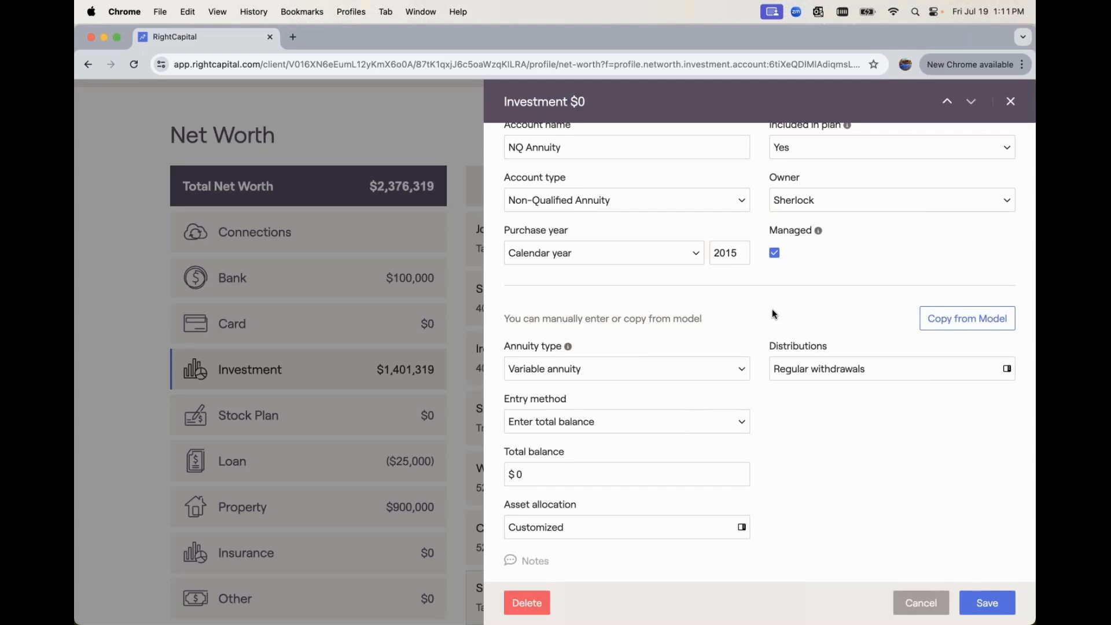
pyautogui.scroll(-2, 774, 314)
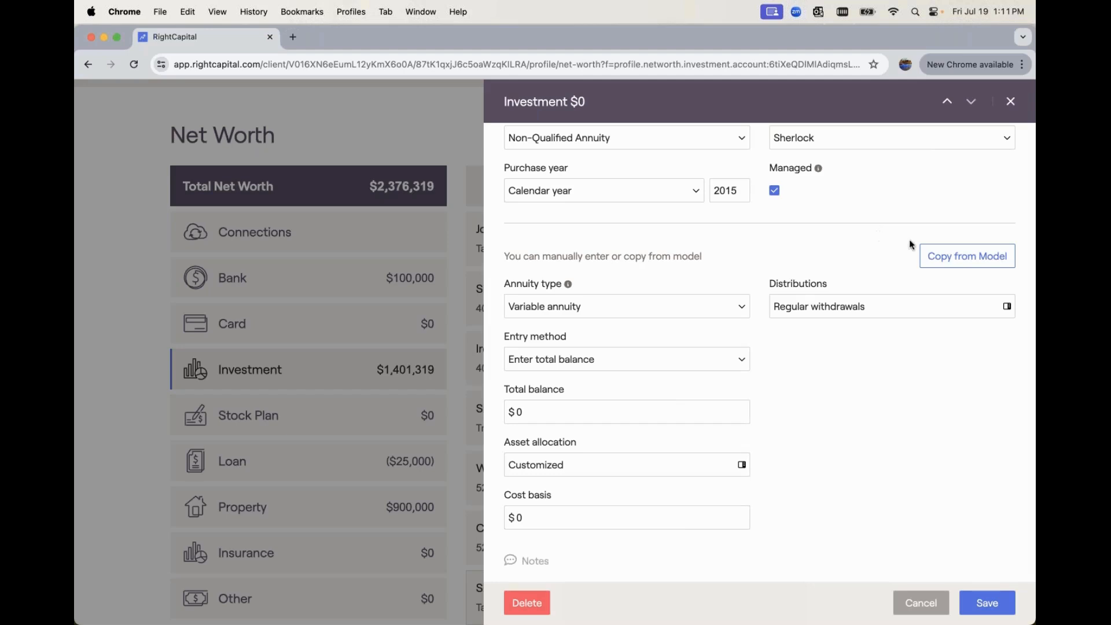
pyautogui.click(955, 261)
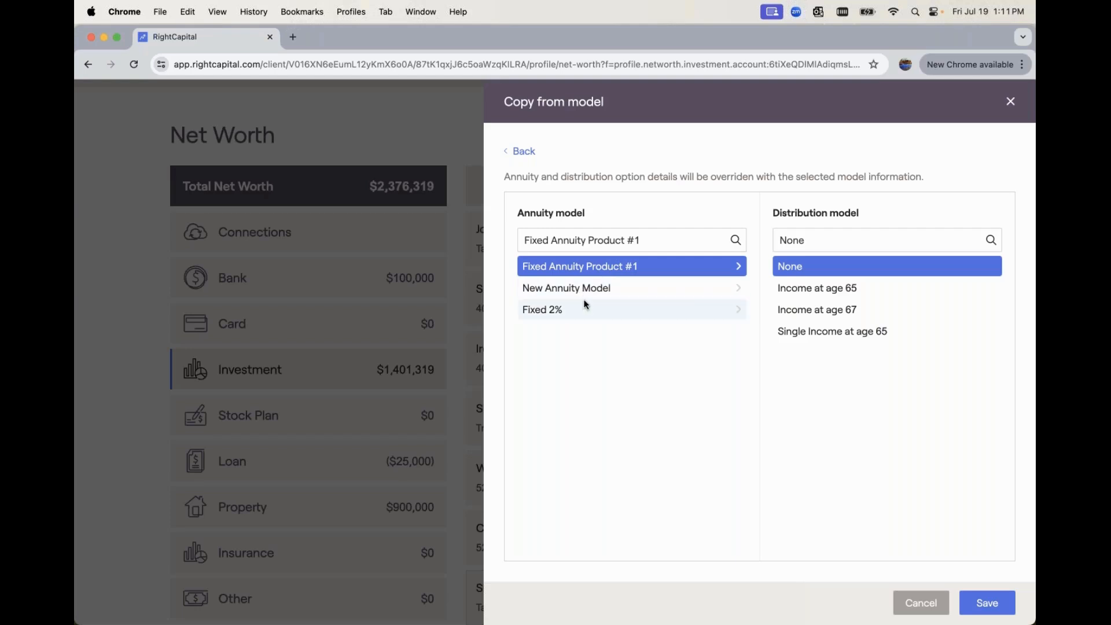
pyautogui.click(661, 244)
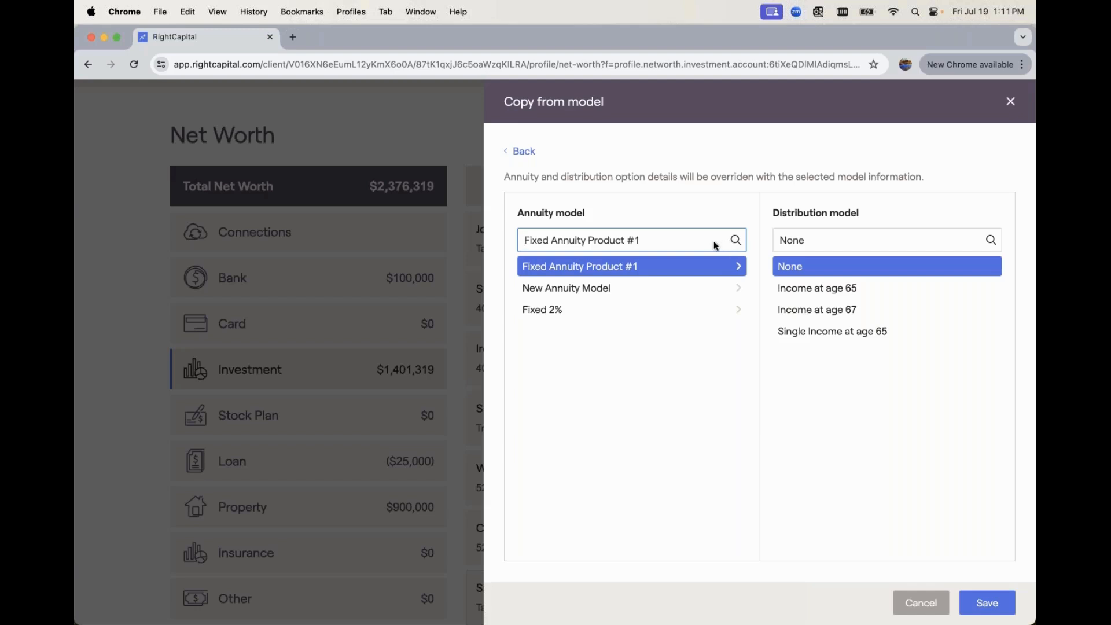
pyautogui.click(659, 274)
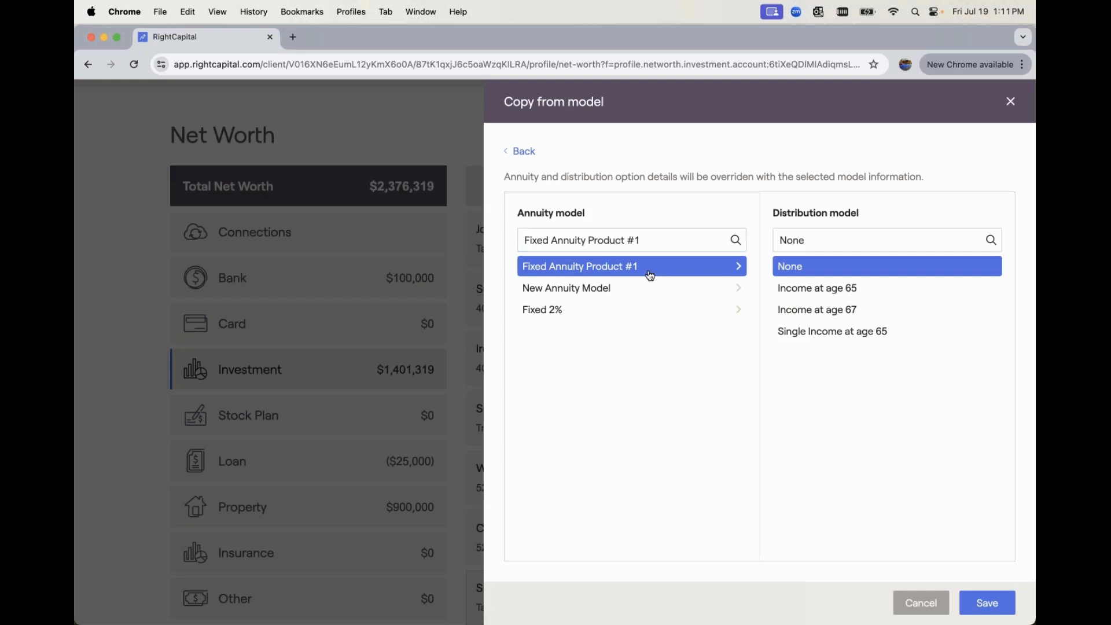
pyautogui.click(849, 294)
pyautogui.click(840, 312)
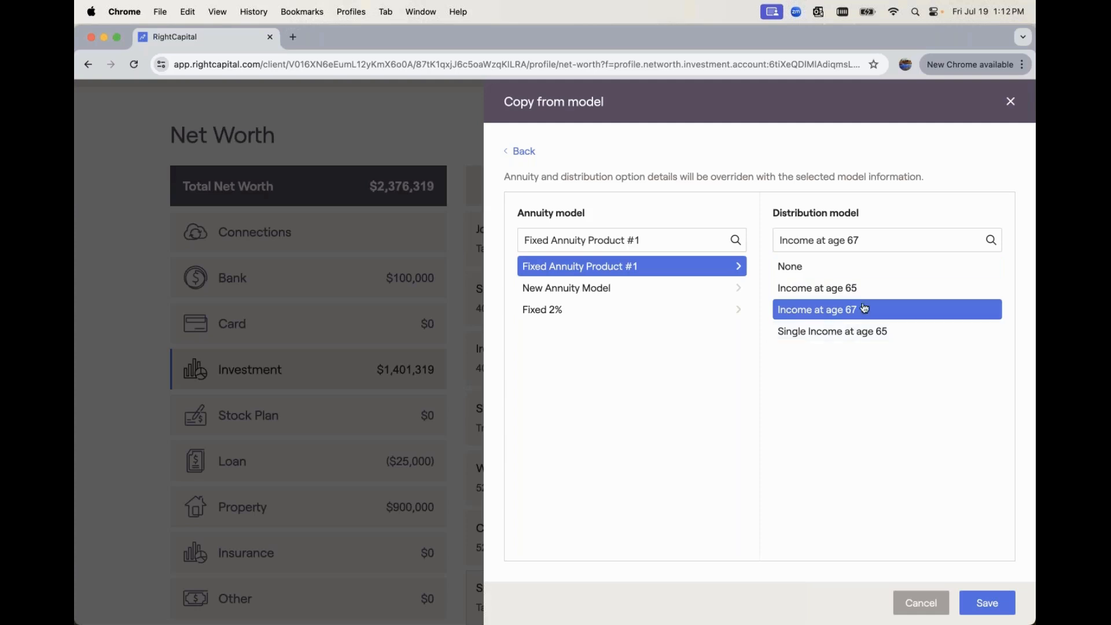
pyautogui.click(829, 336)
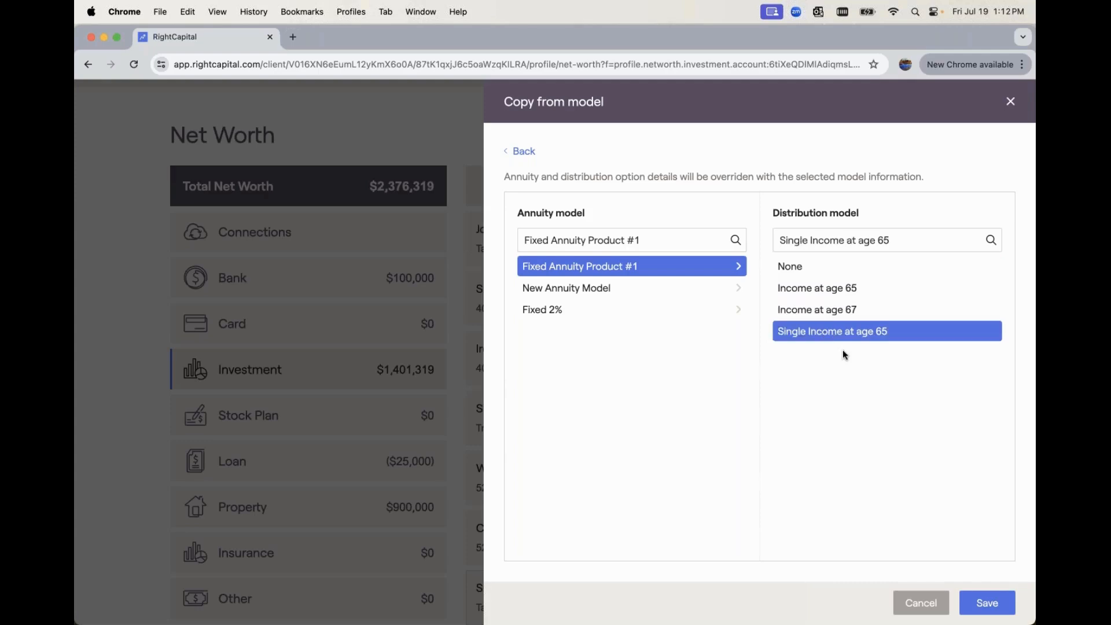
pyautogui.click(1000, 605)
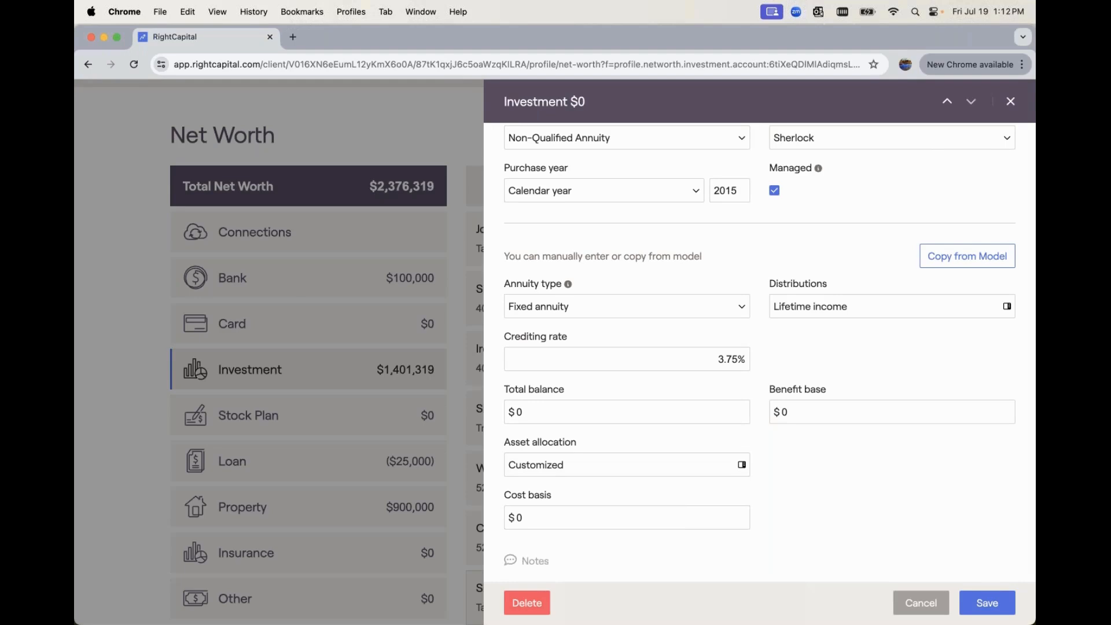
# Review the annuity type options and the crediting rate filled in from the model
pyautogui.click(599, 307)
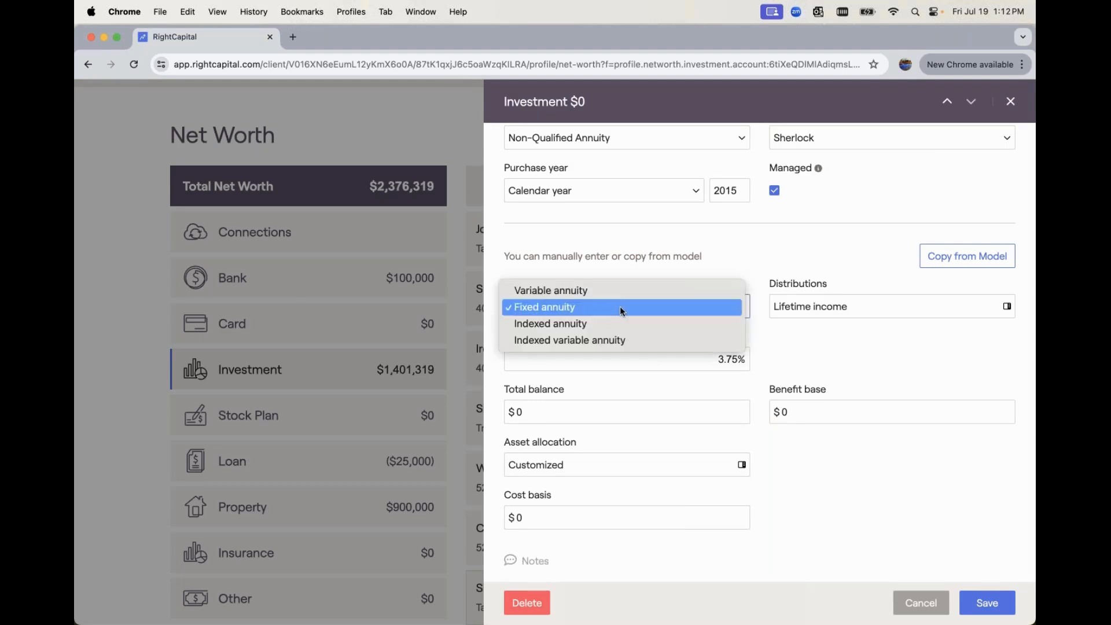
pyautogui.click(825, 327)
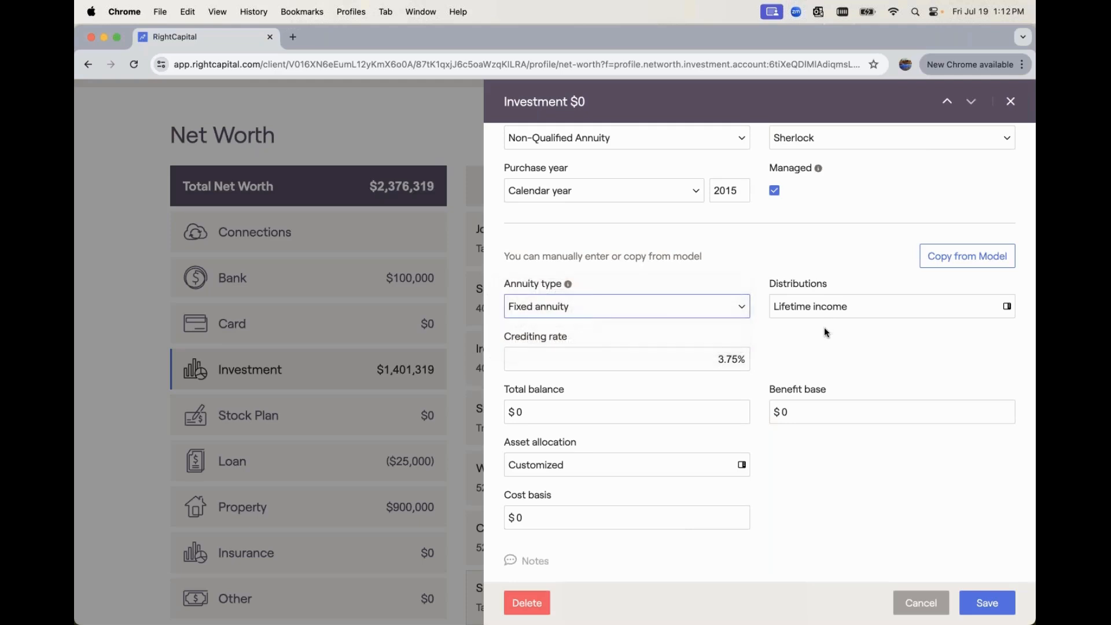
pyautogui.click(687, 360)
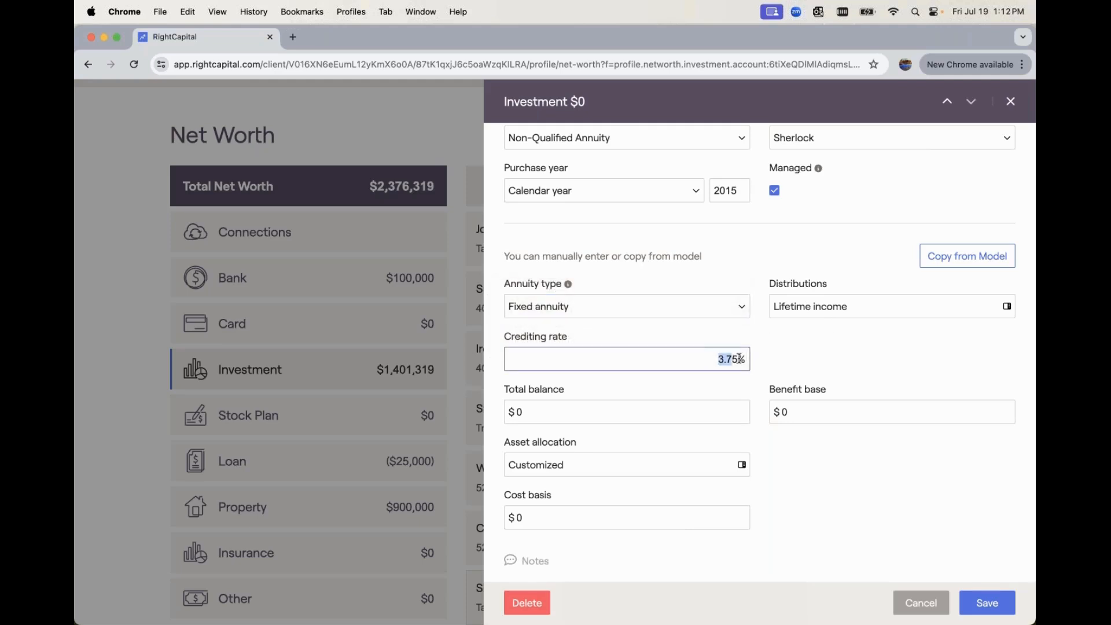
pyautogui.click(808, 358)
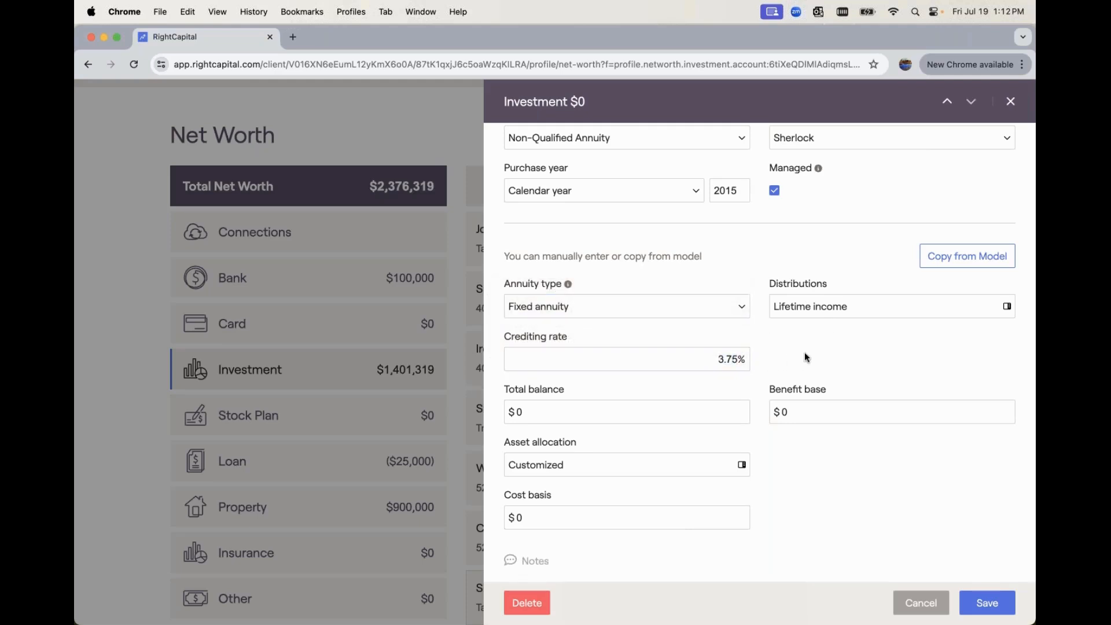
# In the annuity's lifetime income distribution, set the customized annual increase to 2% and the benefit base fee to 1.5%, and save
pyautogui.click(804, 312)
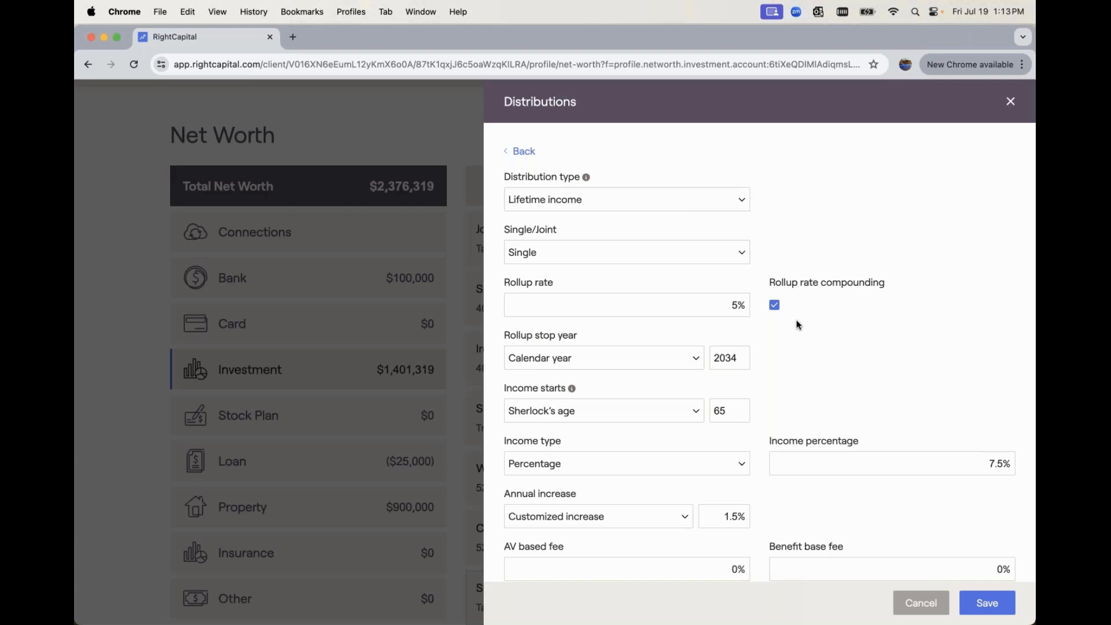
pyautogui.scroll(-1, 799, 326)
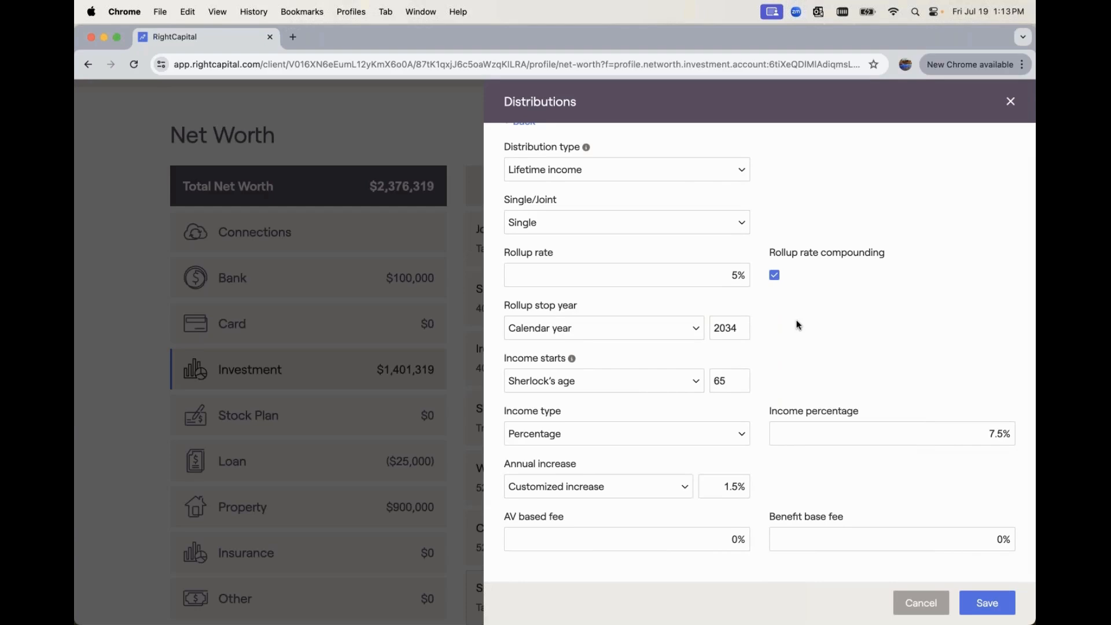
pyautogui.click(625, 223)
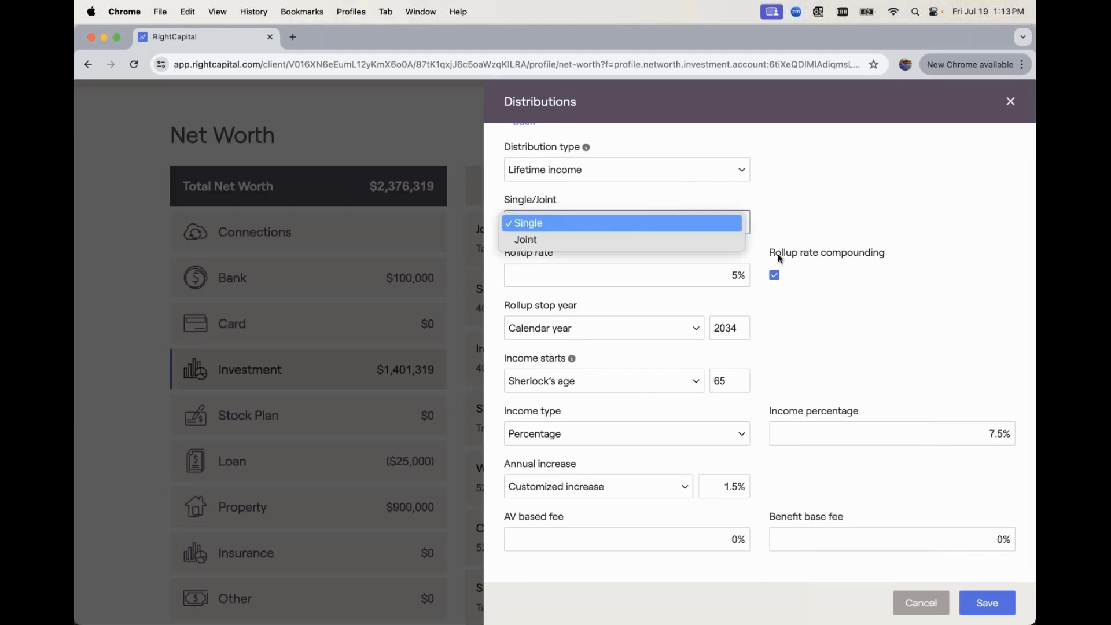
pyautogui.click(781, 219)
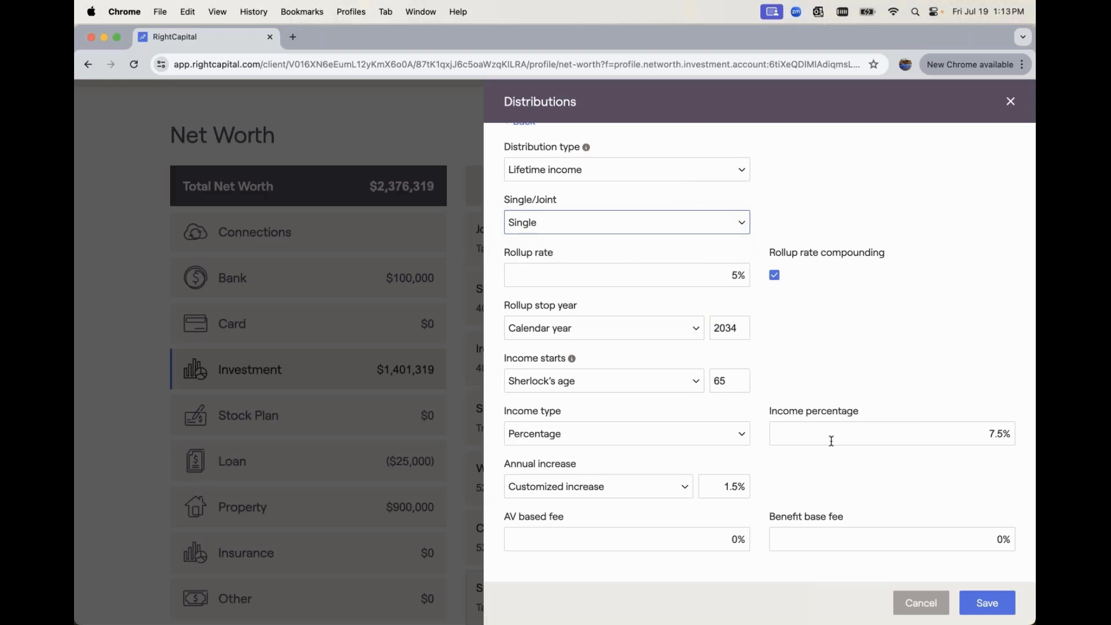
pyautogui.moveTo(717, 485); pyautogui.dragTo(766, 486)
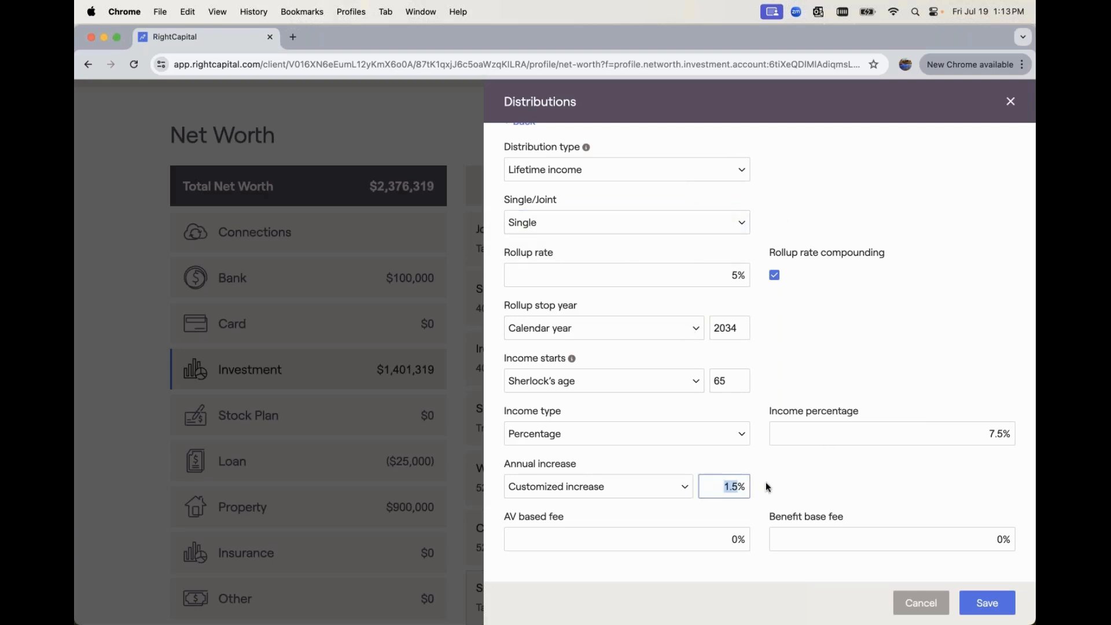
pyautogui.press('BackSpace')
pyautogui.write('2')
pyautogui.moveTo(858, 537); pyautogui.dragTo(1010, 536)
pyautogui.press('BackSpace')
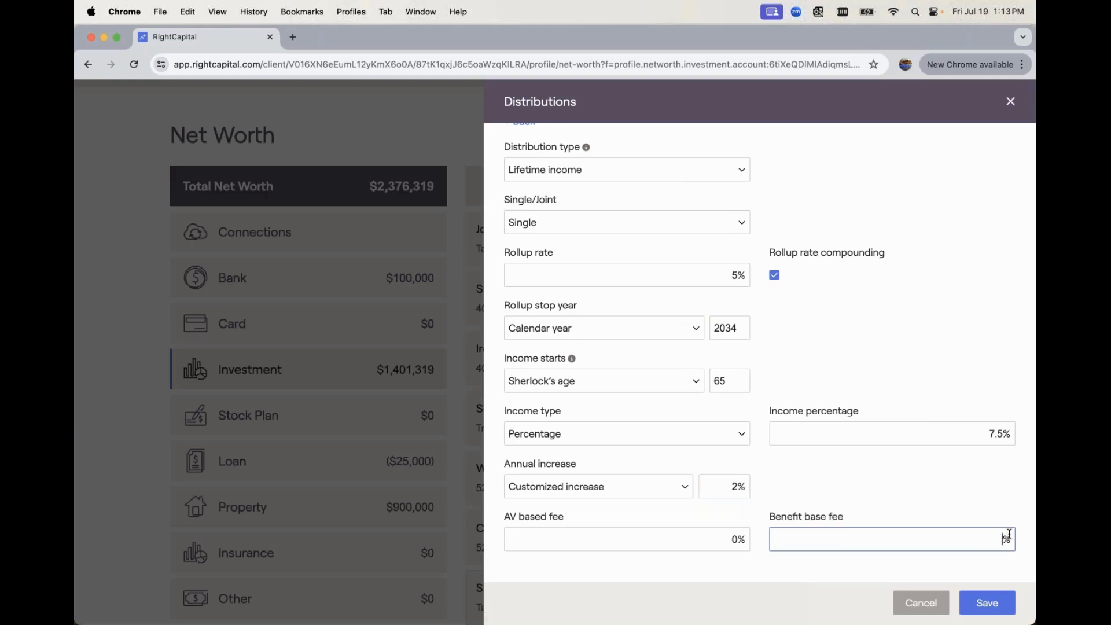
pyautogui.write('1.5')
pyautogui.click(989, 606)
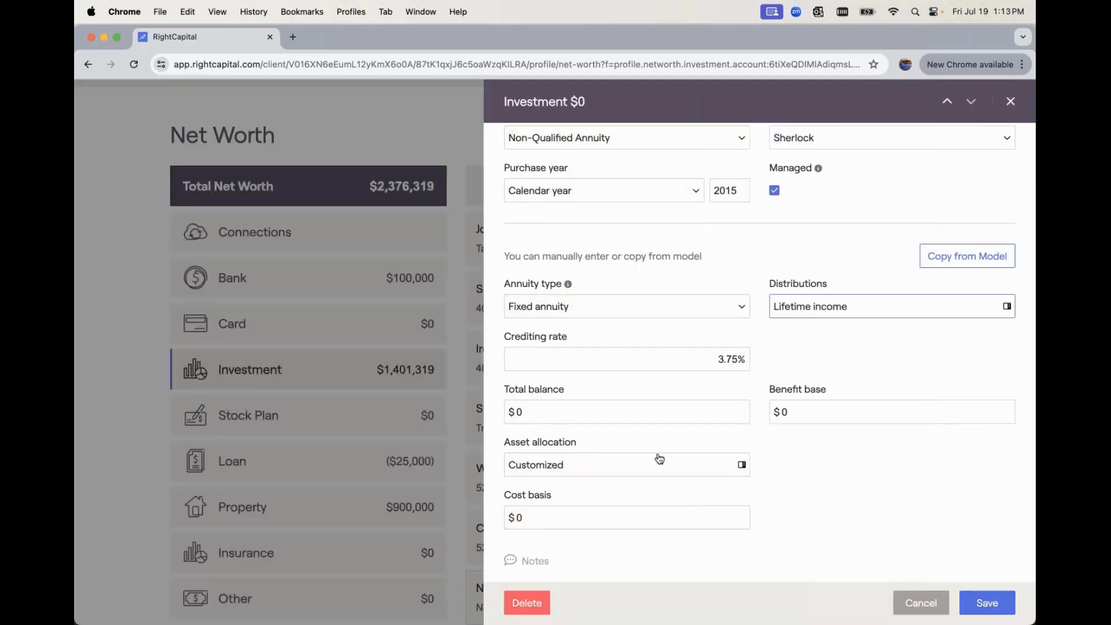
# Set the annuity's total balance and benefit base to $250,000 each and its cost basis to $175,000, and save the account
pyautogui.click(603, 417)
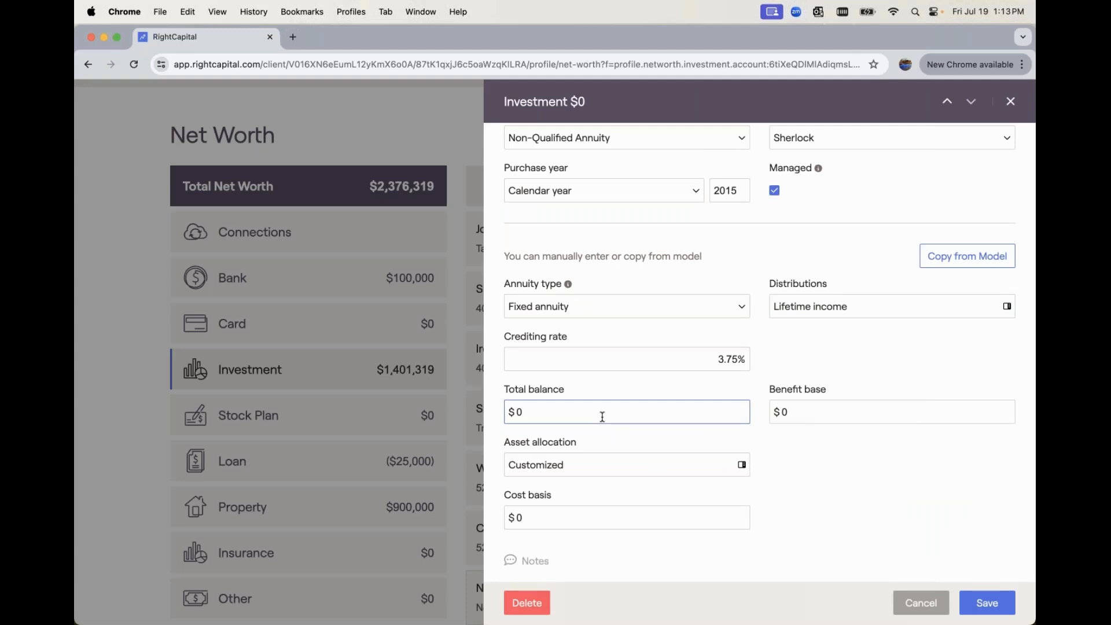
pyautogui.press('BackSpace')
pyautogui.write('250000')
pyautogui.click(805, 408)
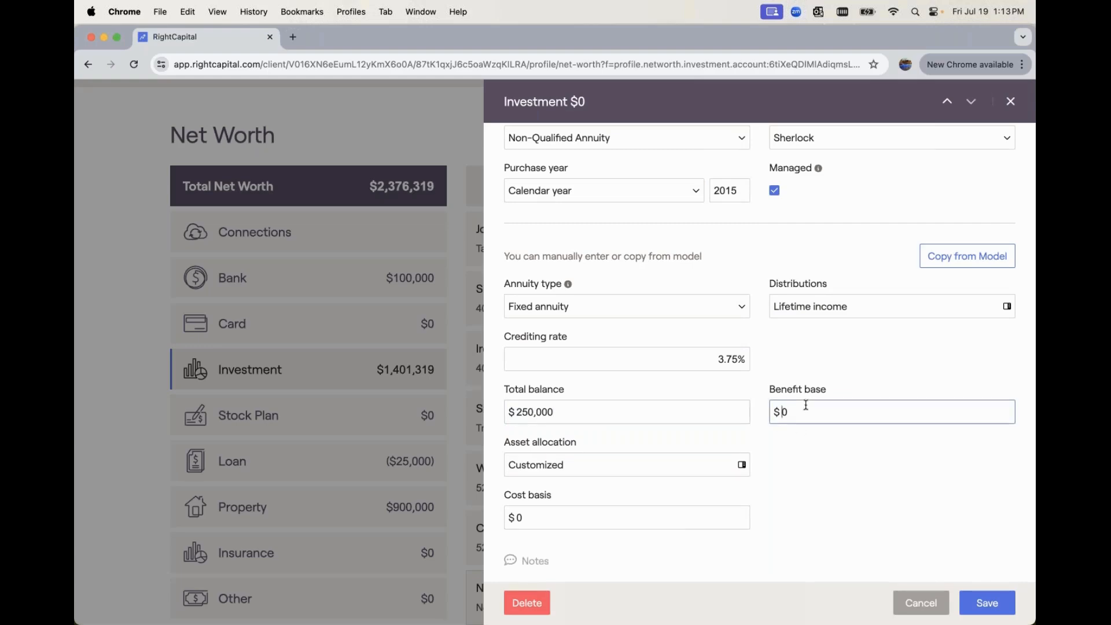
pyautogui.write('250000')
pyautogui.click(631, 520)
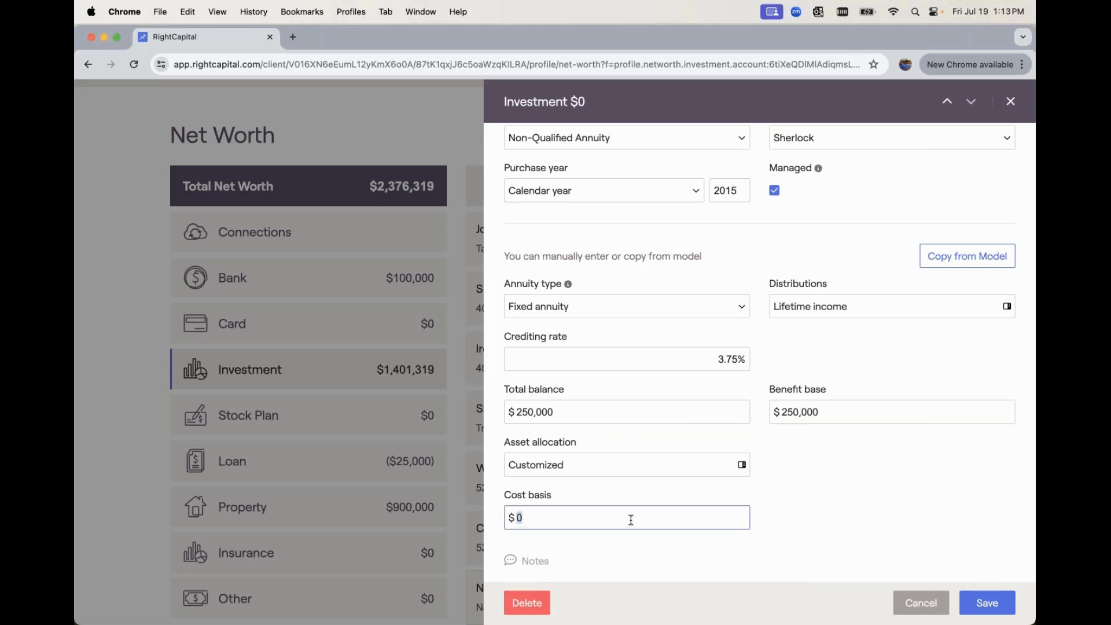
pyautogui.write('175000')
pyautogui.click(988, 604)
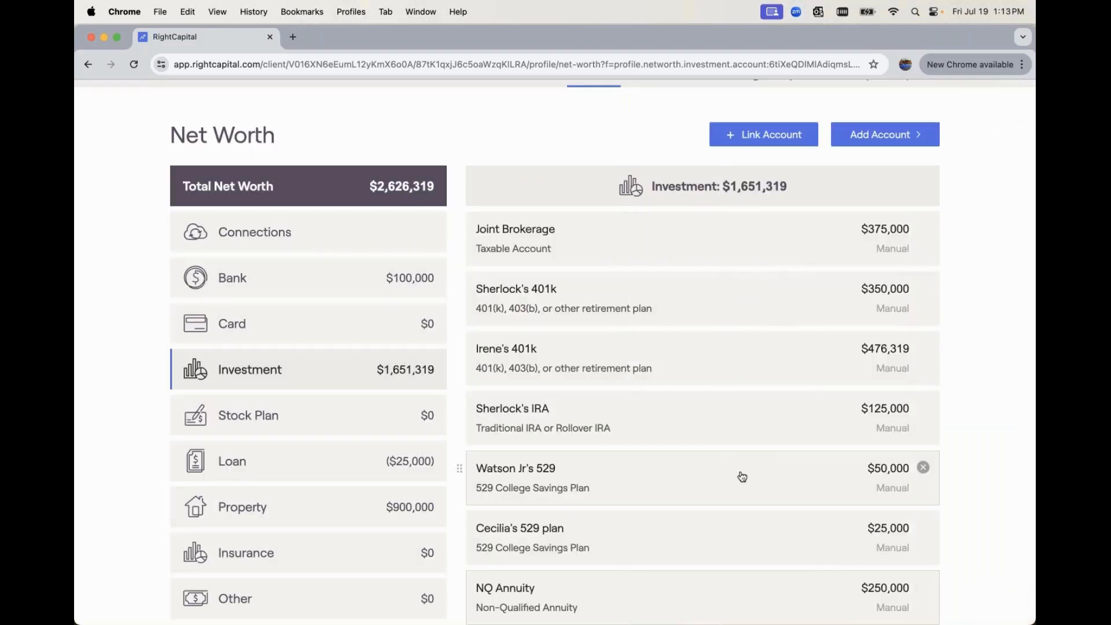
pyautogui.scroll(-1, 743, 476)
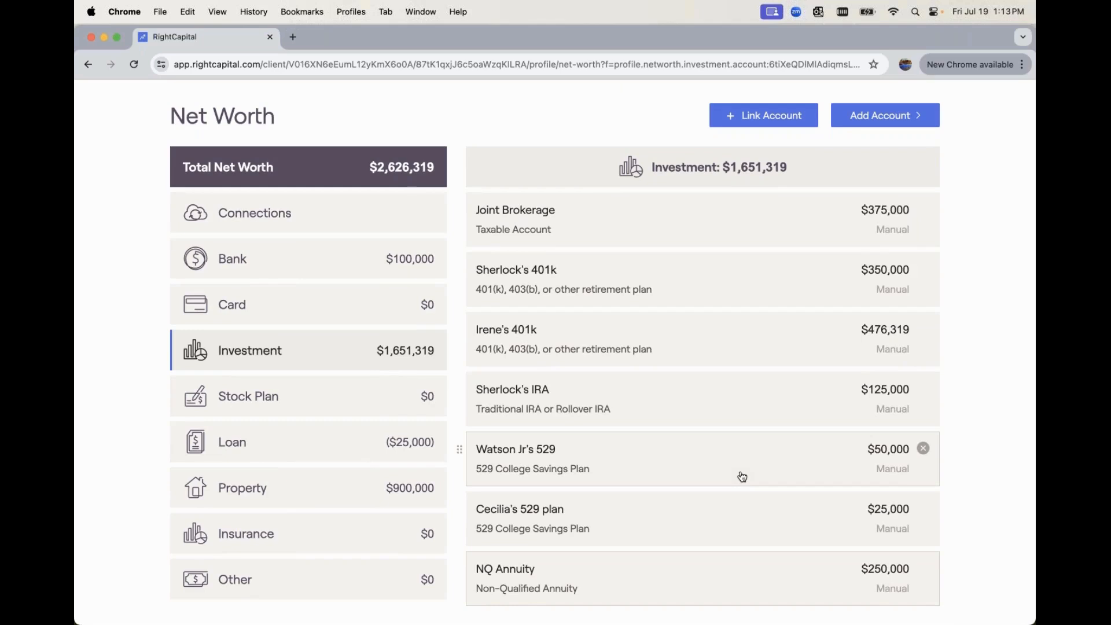
# Exclude the NQ Annuity account from the plan by setting its Included in plan option to No, and save
pyautogui.click(665, 573)
pyautogui.click(849, 178)
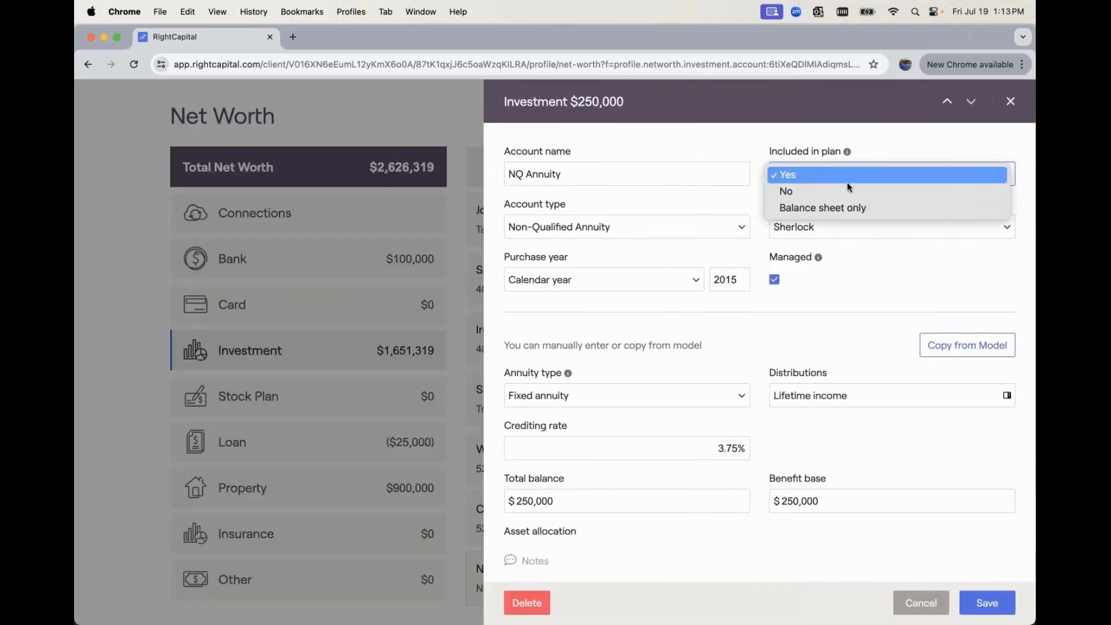
pyautogui.click(843, 191)
pyautogui.click(997, 599)
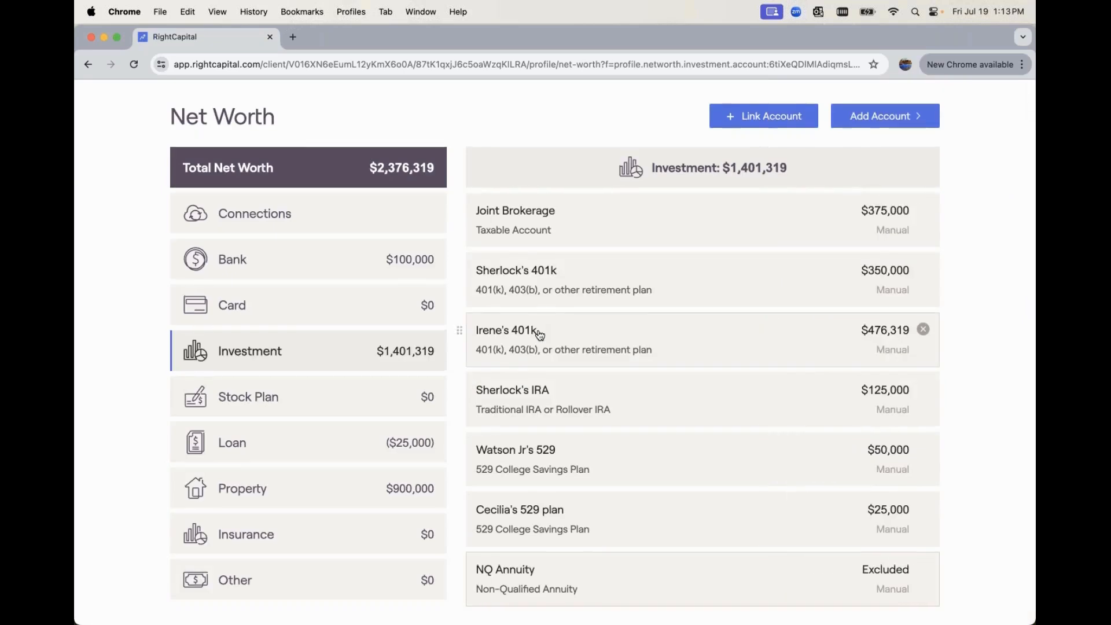
# Open the Retirement Analysis and review the action items comparing the proposed and current plans
pyautogui.scroll(3, 561, 322)
pyautogui.click(580, 104)
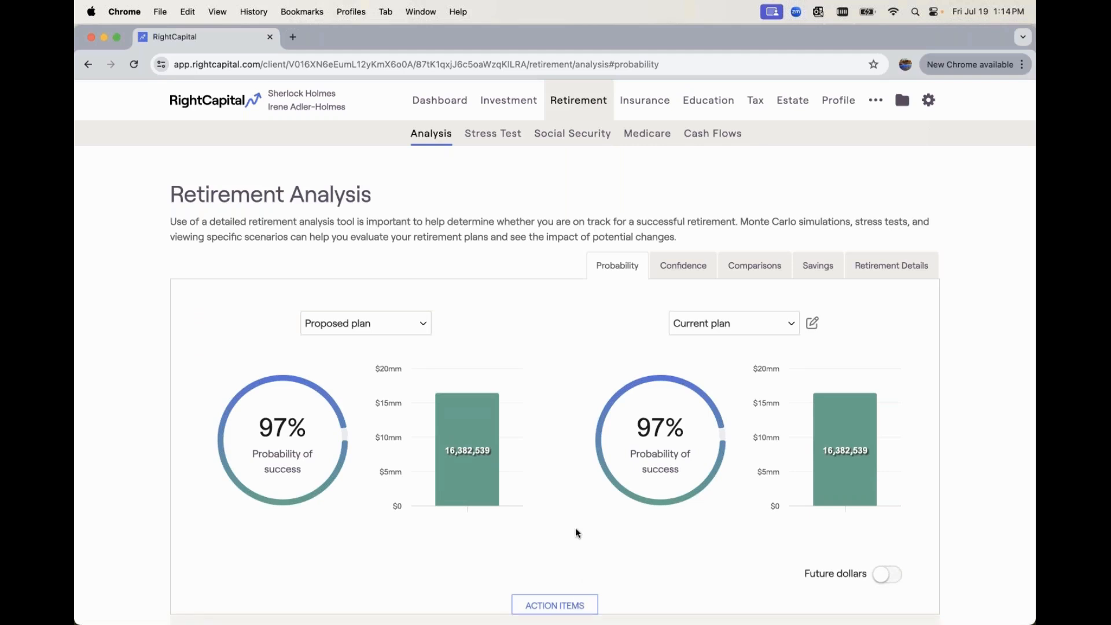
pyautogui.scroll(-2, 575, 531)
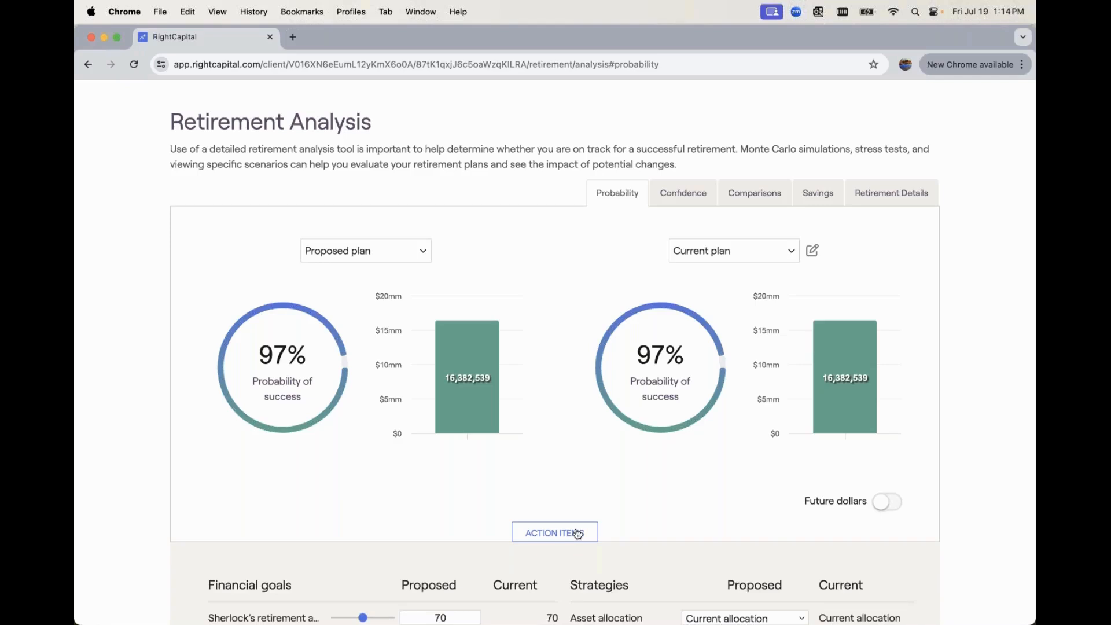
pyautogui.scroll(-5, 577, 533)
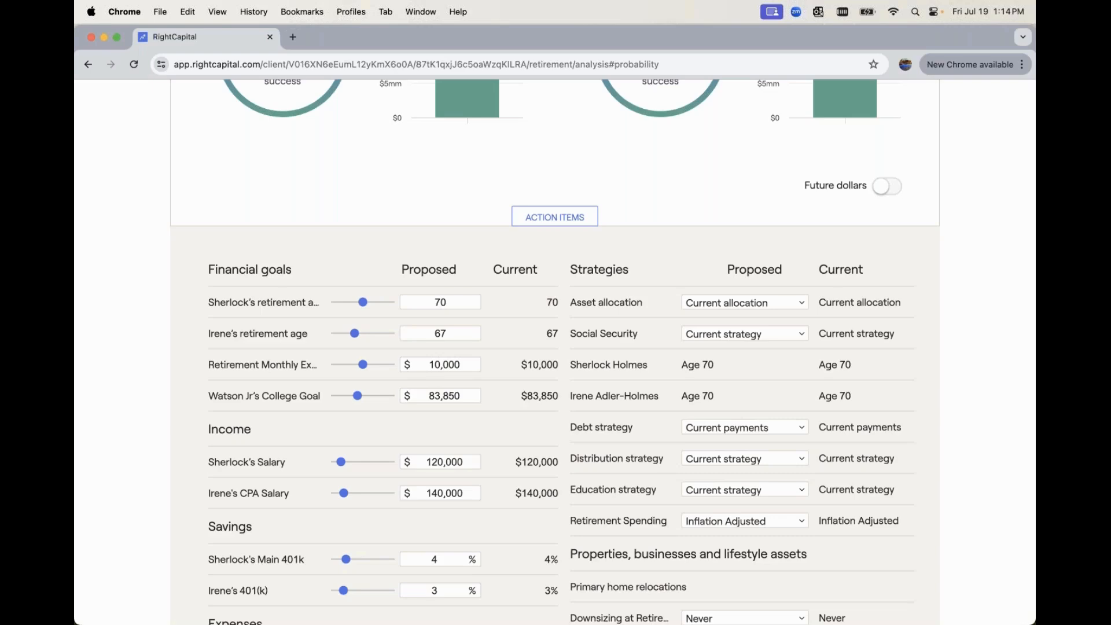
pyautogui.scroll(1, 555, 347)
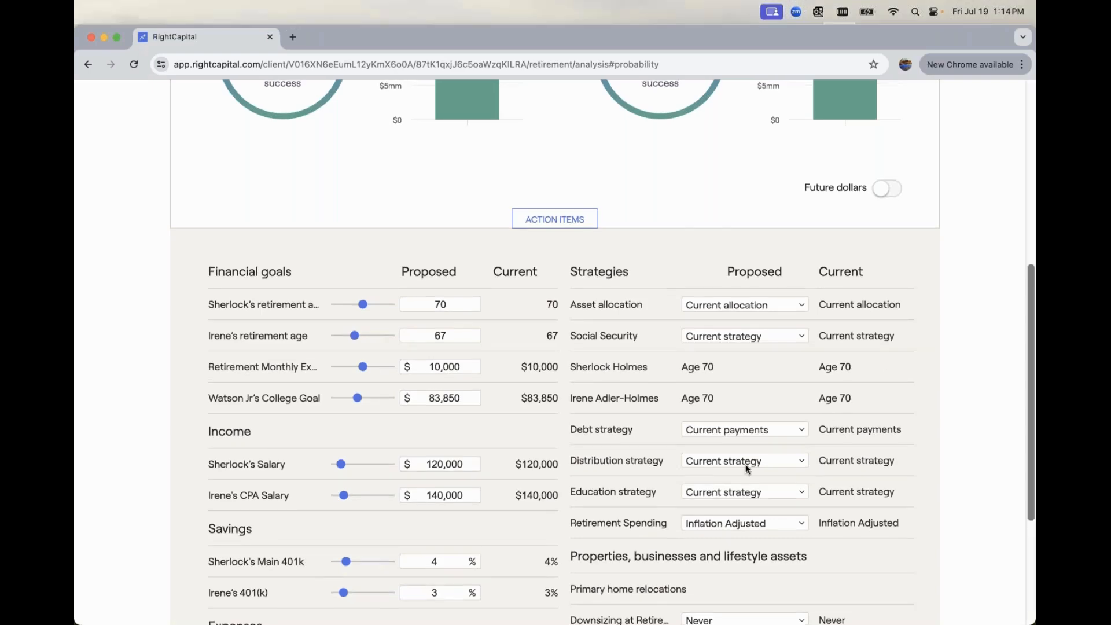
pyautogui.scroll(-5, 745, 465)
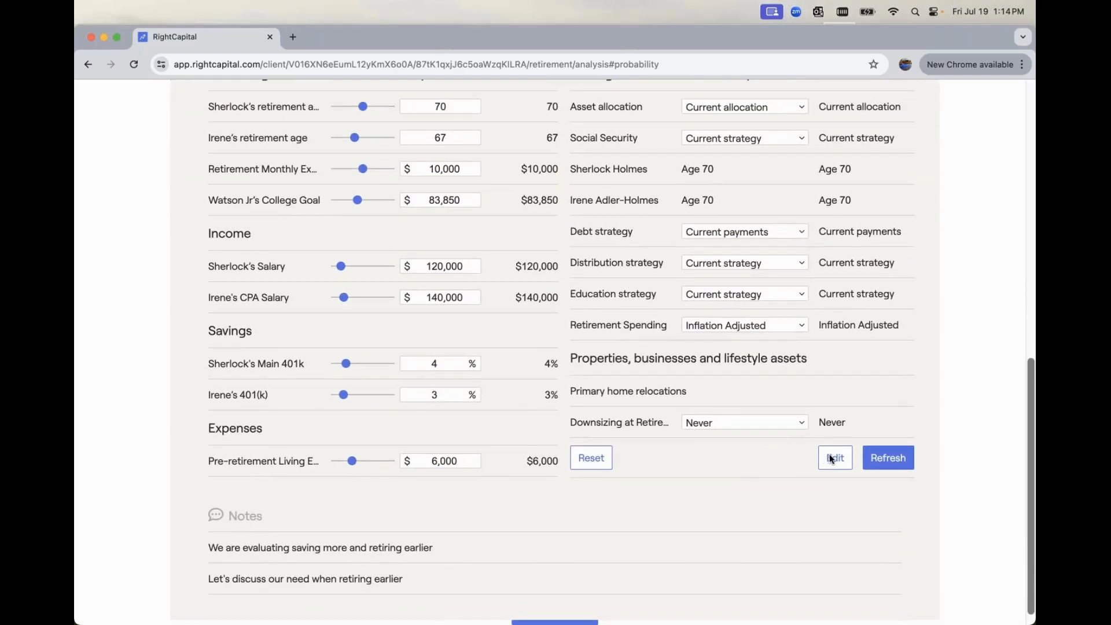
# Edit the proposed plan's action items and add a new Annuity item
pyautogui.click(833, 460)
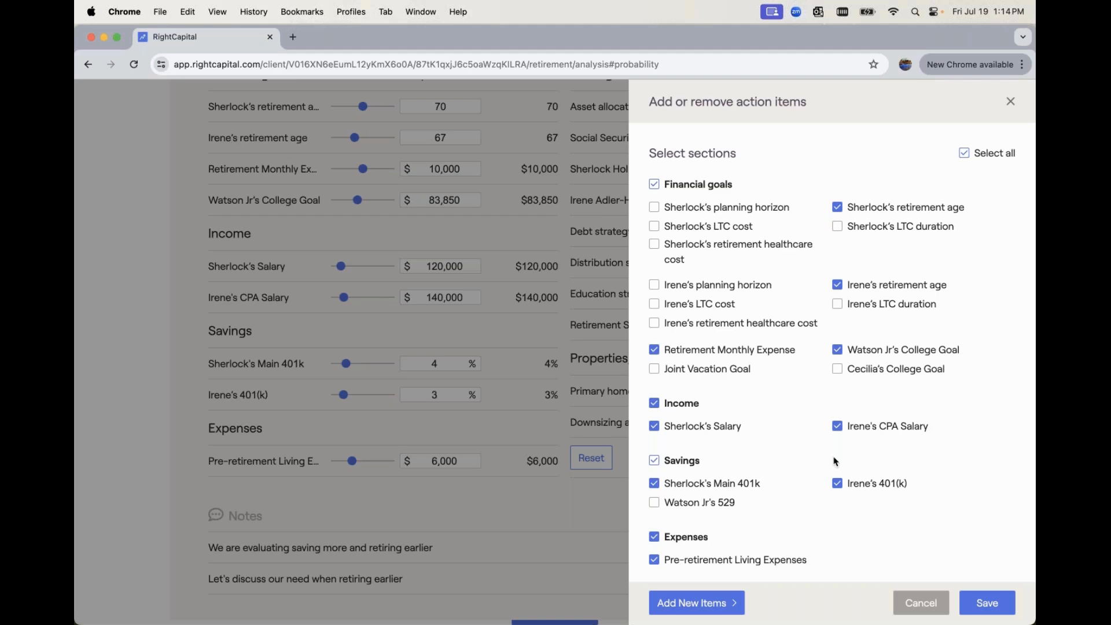
pyautogui.click(718, 607)
pyautogui.moveTo(702, 559)
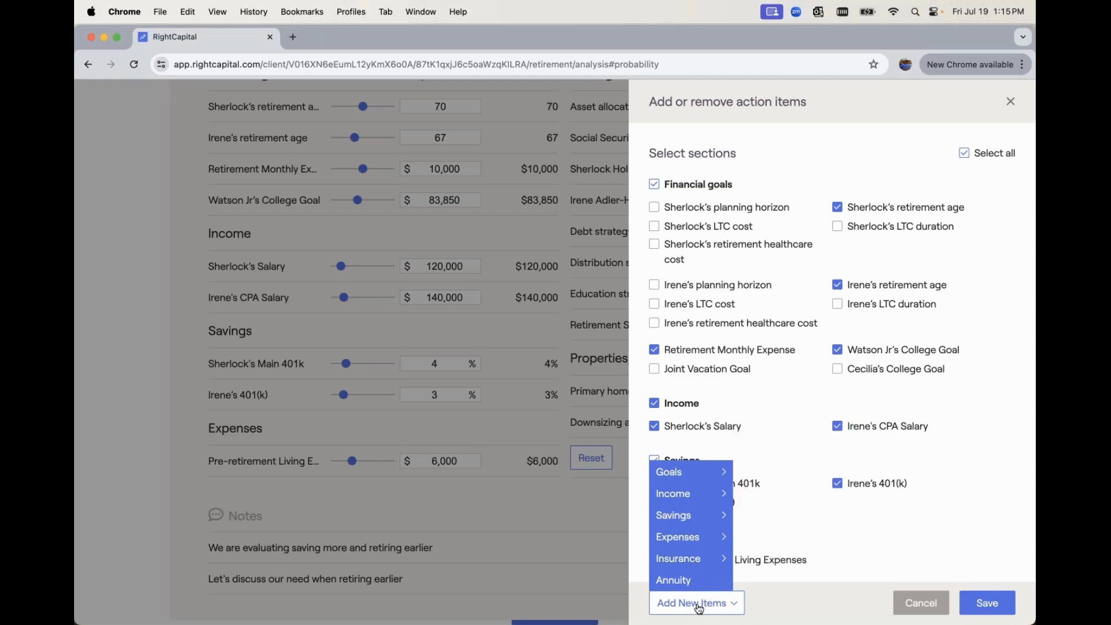
pyautogui.moveTo(676, 481)
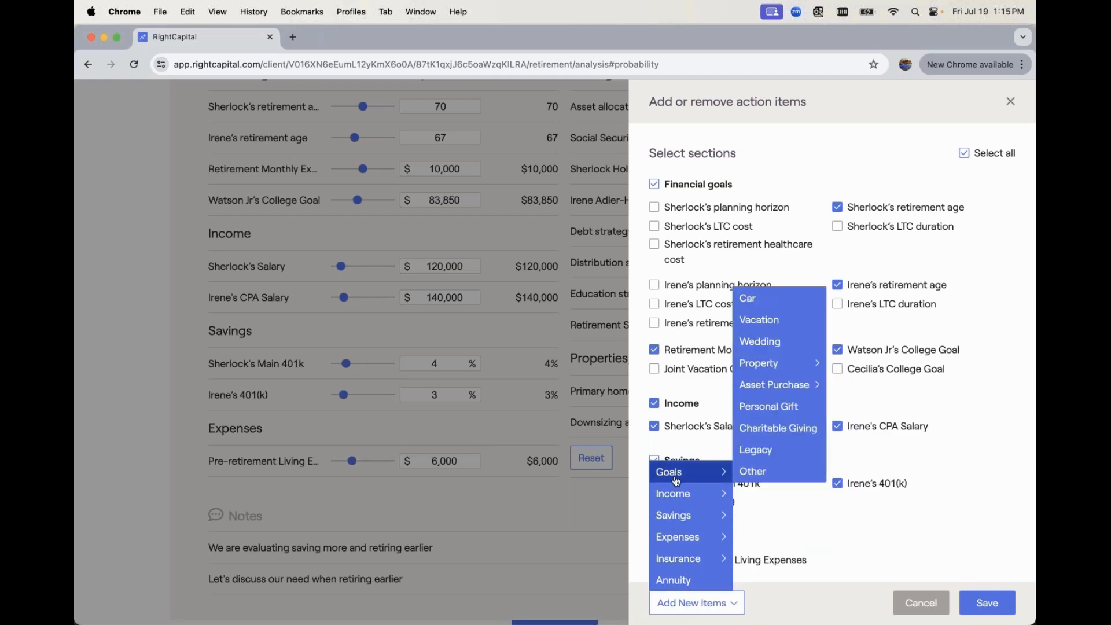
pyautogui.moveTo(681, 565)
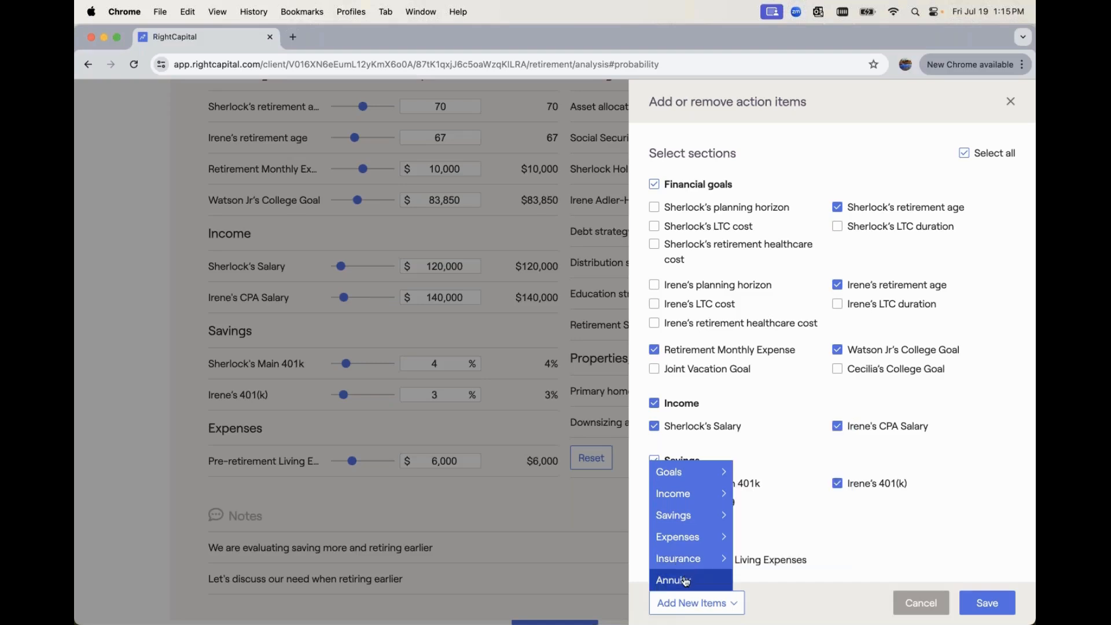
pyautogui.click(684, 580)
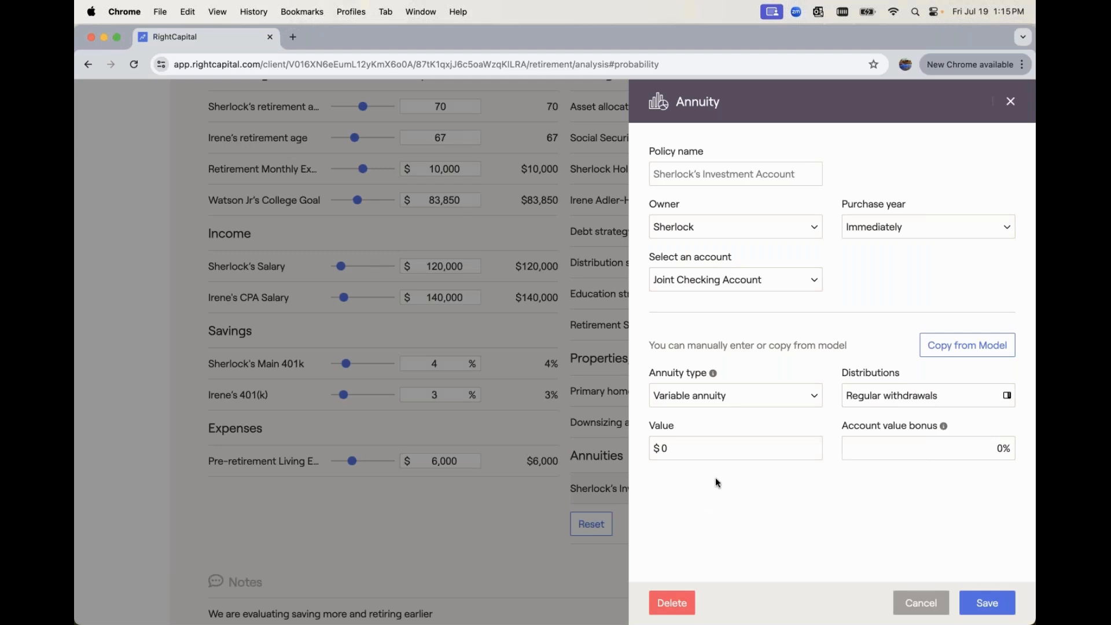
# Name the new annuity policy "Annuity Proposal" and set its owner to Joint
pyautogui.click(688, 176)
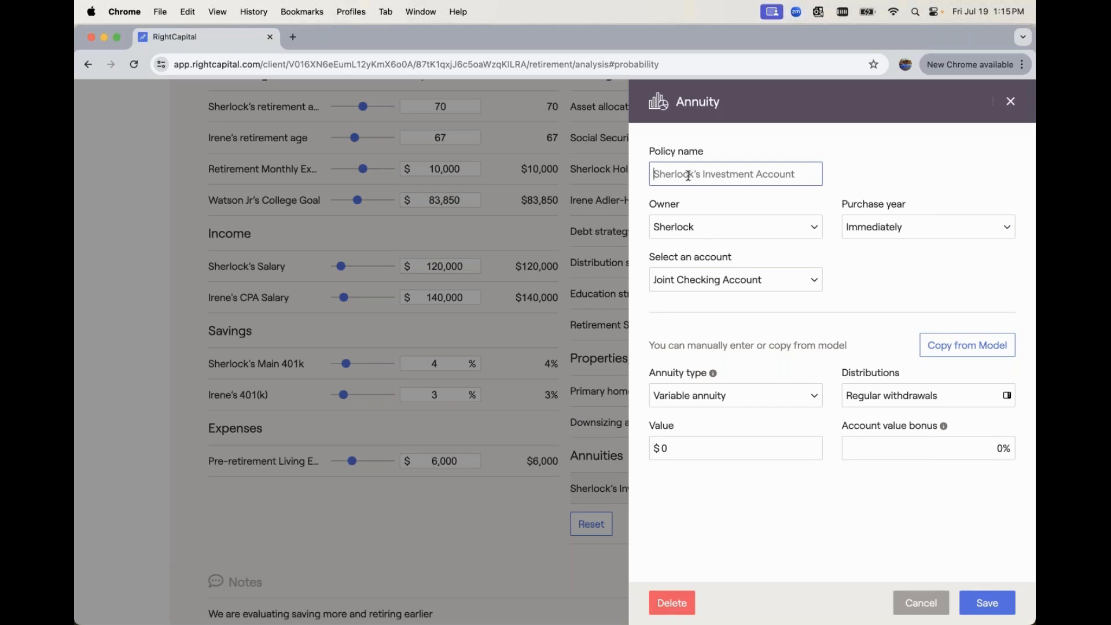
pyautogui.write('Annuity Propoo')
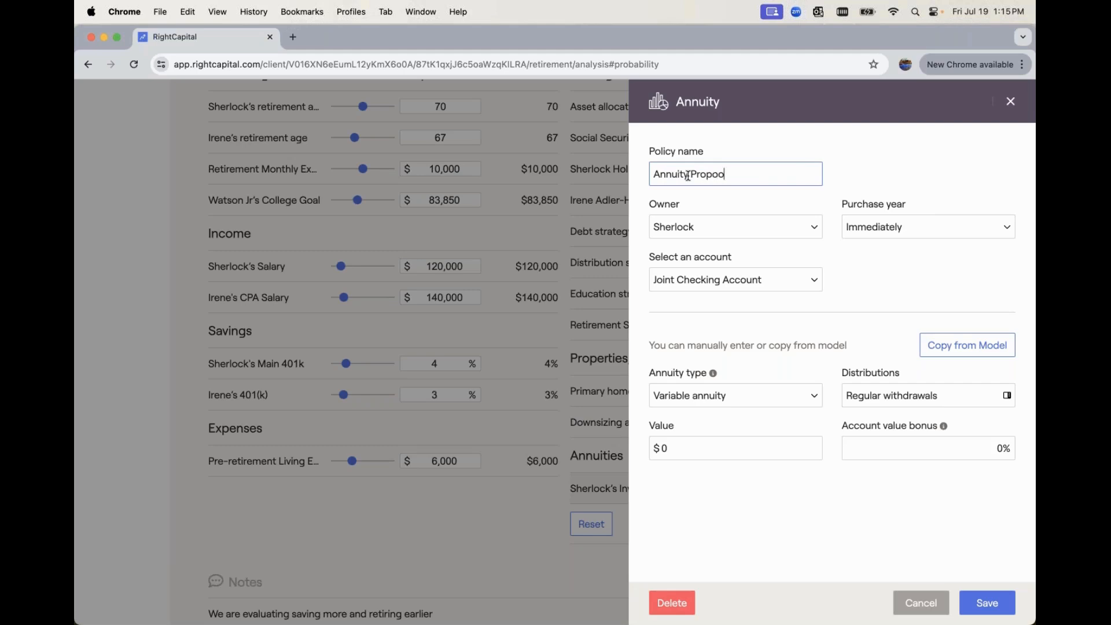
pyautogui.press('BackSpace')
pyautogui.write('sal')
pyautogui.click(723, 228)
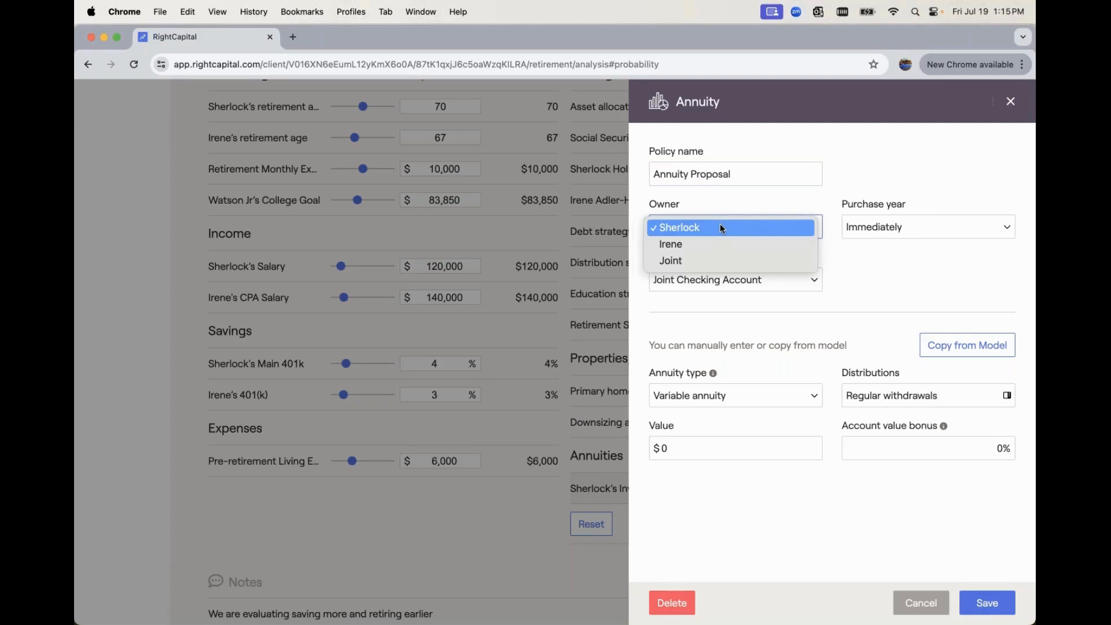
pyautogui.click(713, 260)
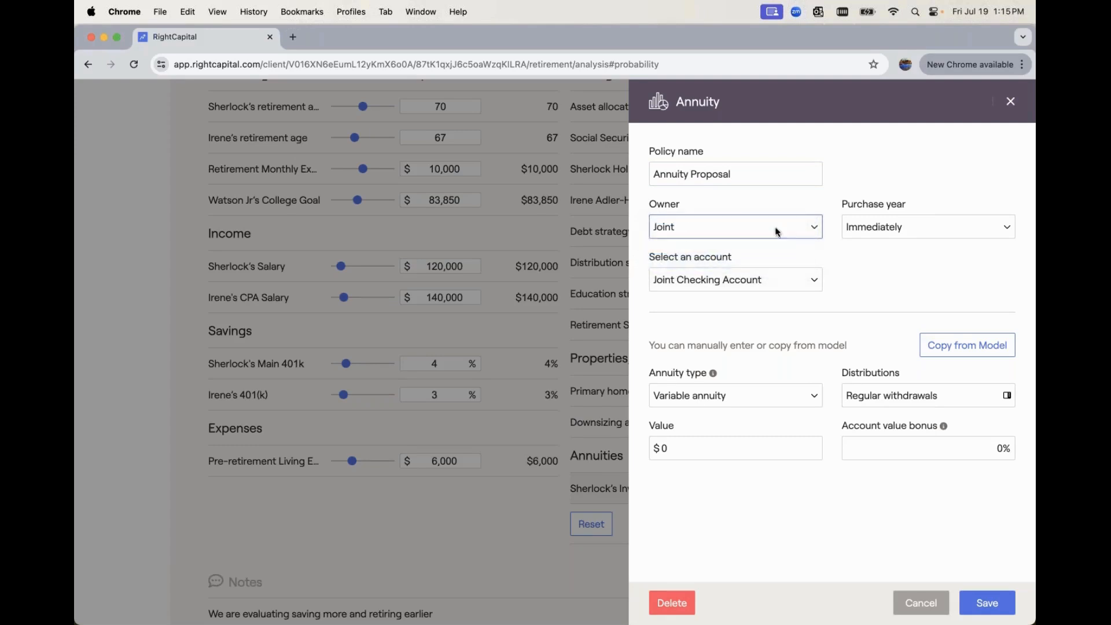
# Keep the annuity's purchase year at Immediately and select Joint Brokerage as its funding account
pyautogui.click(887, 224)
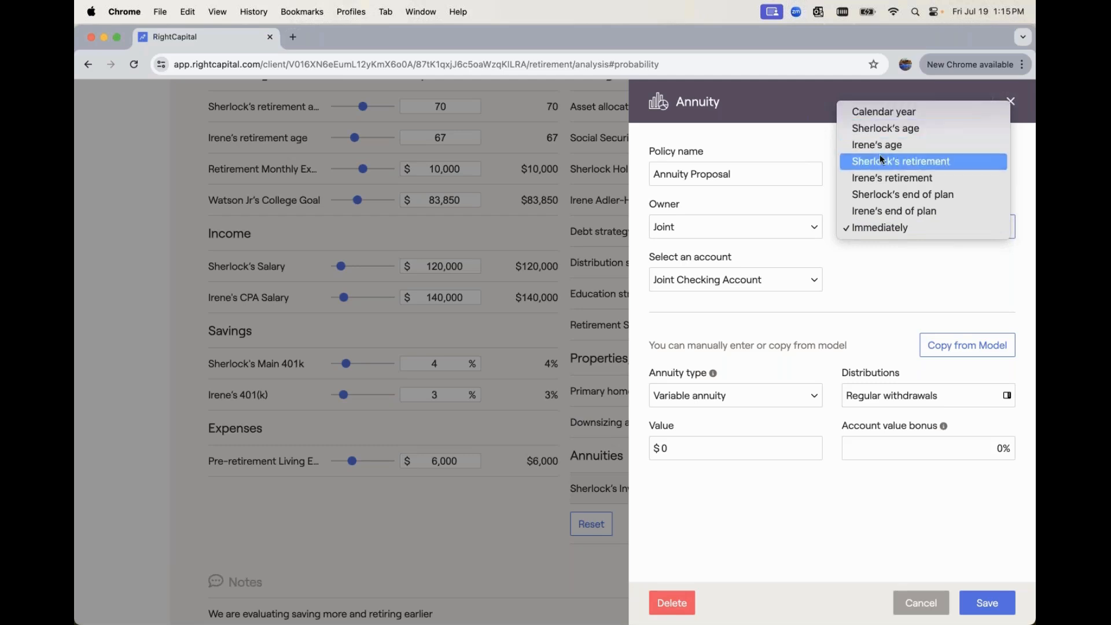
pyautogui.click(810, 140)
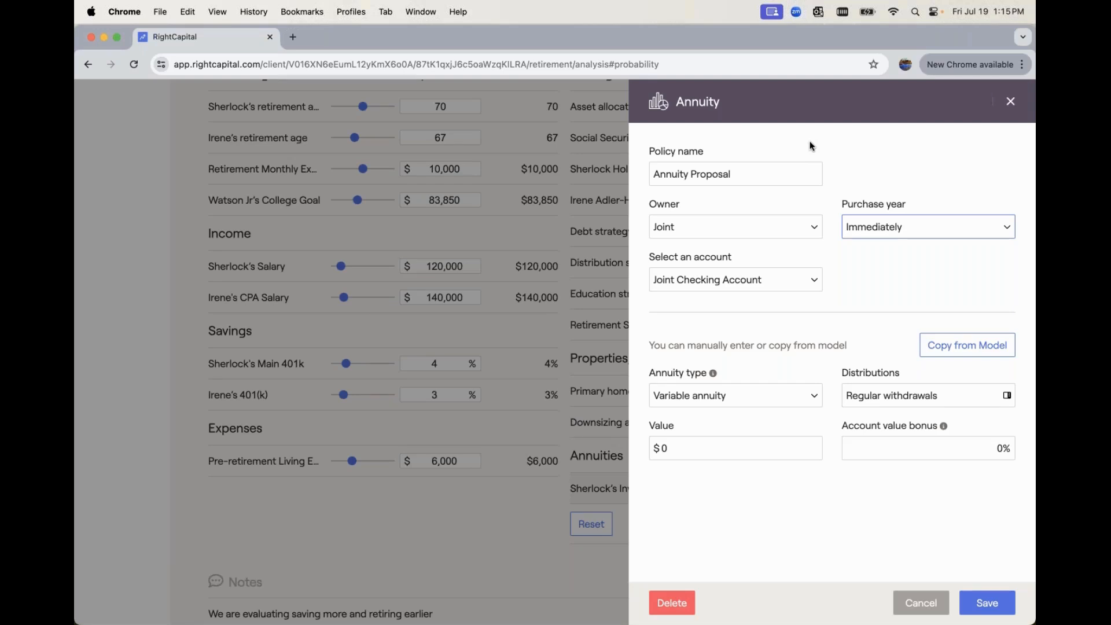
pyautogui.click(735, 280)
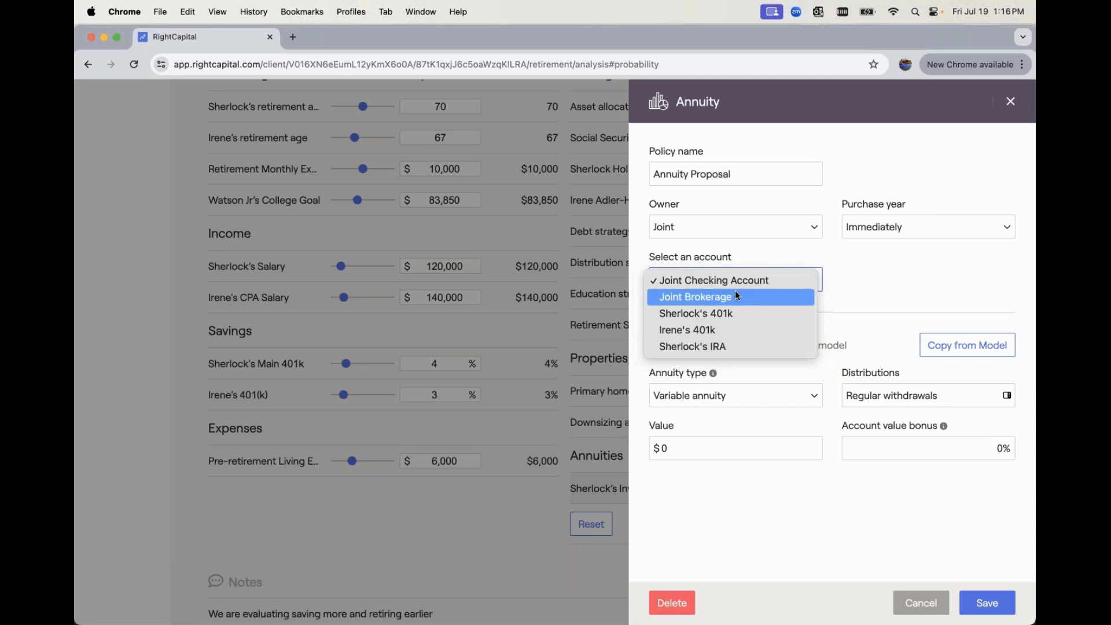
pyautogui.click(705, 299)
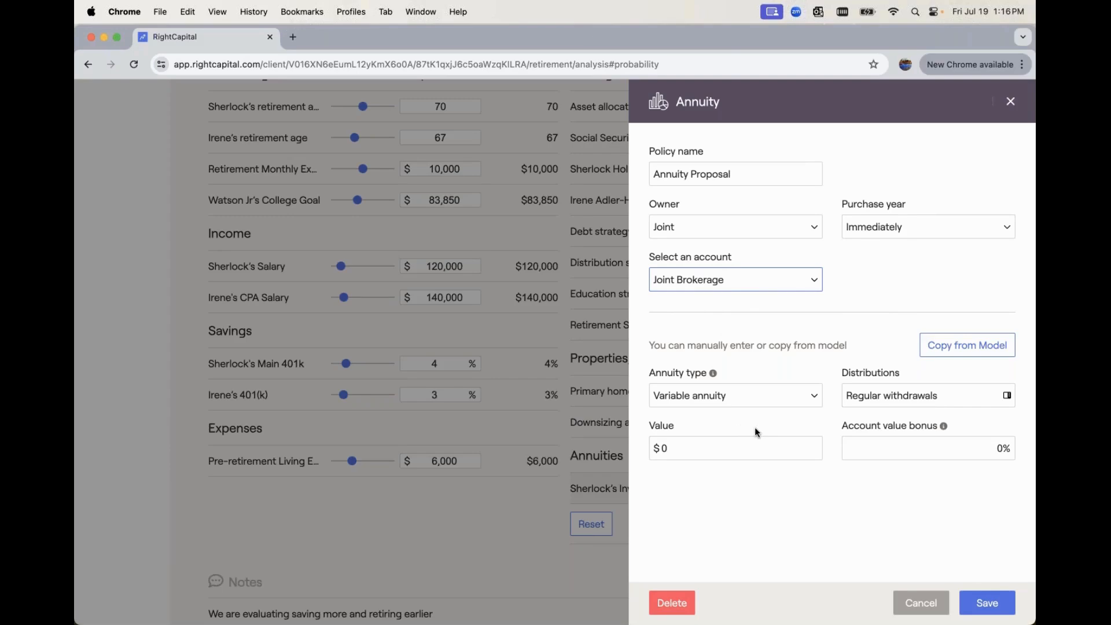
# Copy the proposed annuity's details from the Fixed Annuity Product #1 model with the Income at age 67 distribution model
pyautogui.click(750, 399)
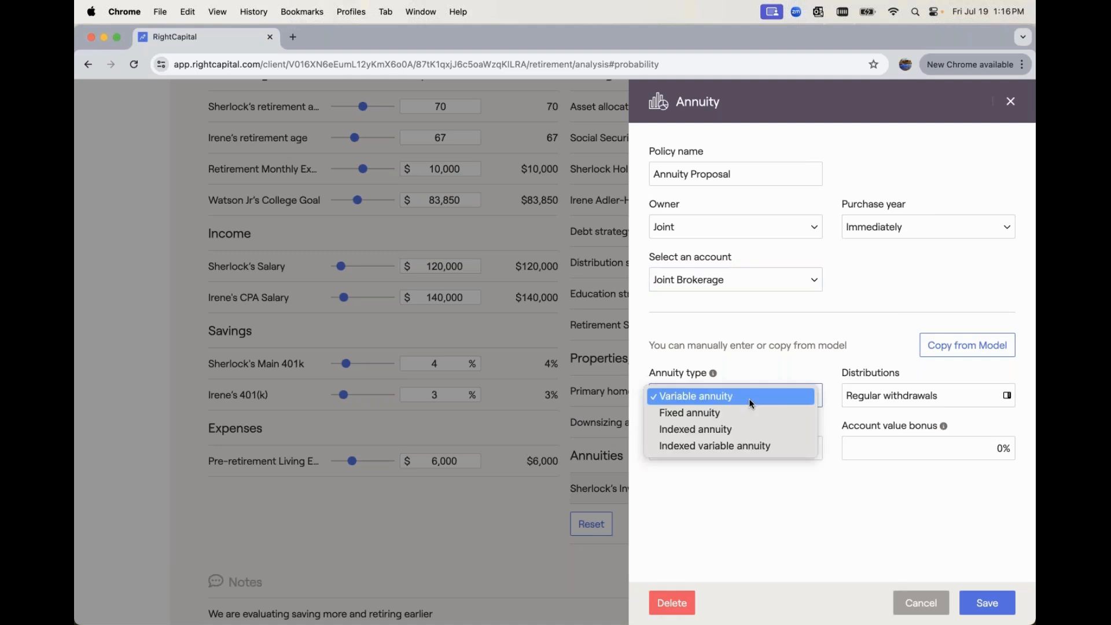
pyautogui.click(783, 367)
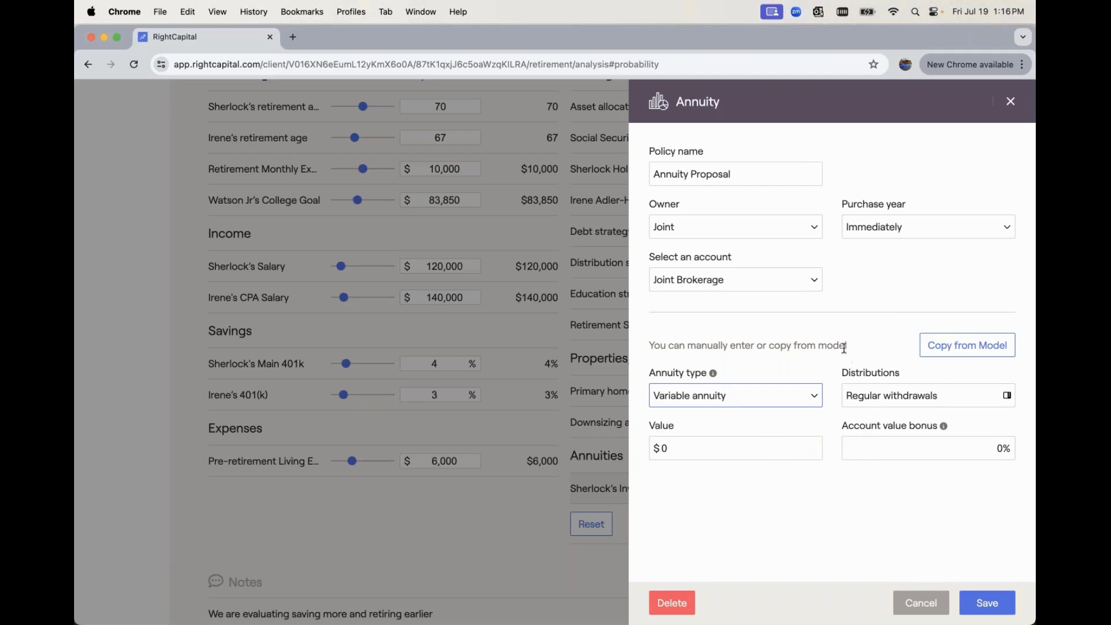
pyautogui.click(942, 347)
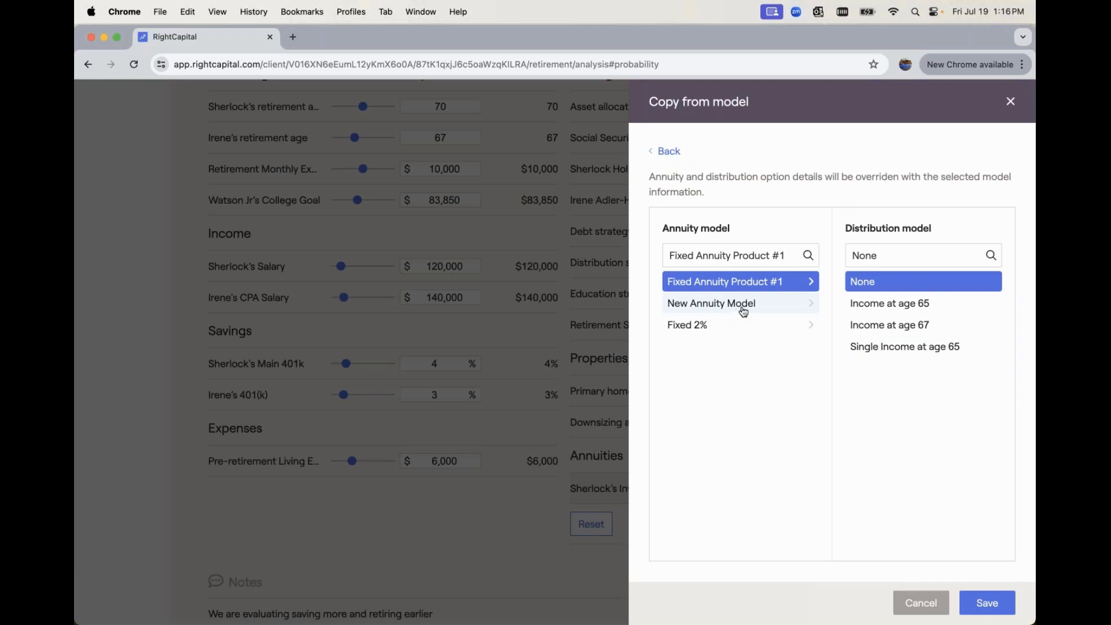
pyautogui.click(916, 311)
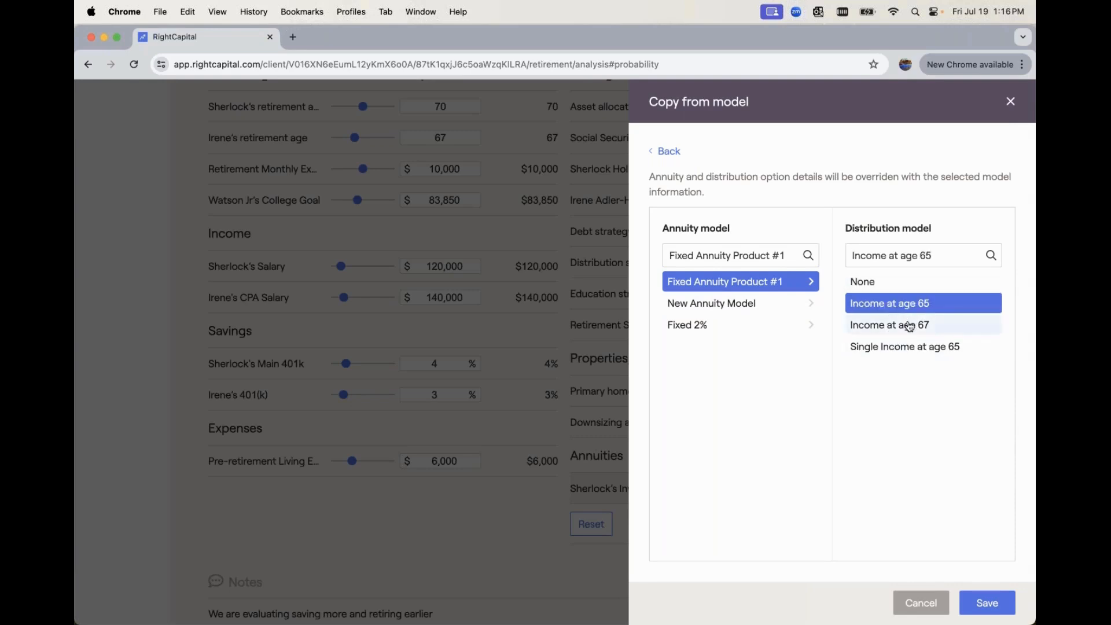
pyautogui.click(913, 326)
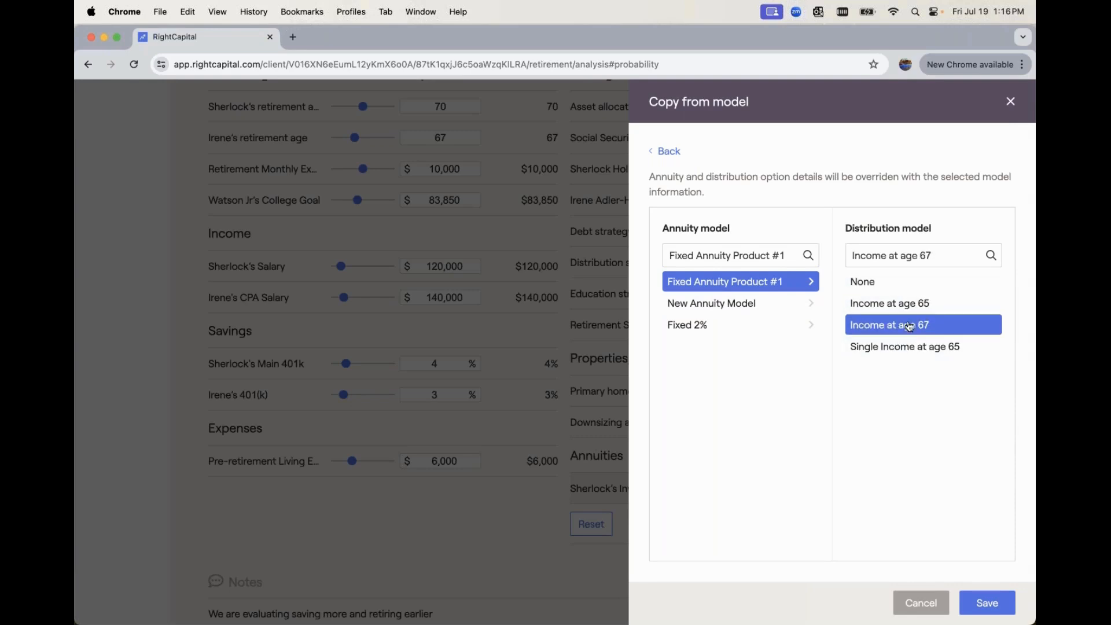
pyautogui.click(992, 602)
pyautogui.scroll(-1, 920, 419)
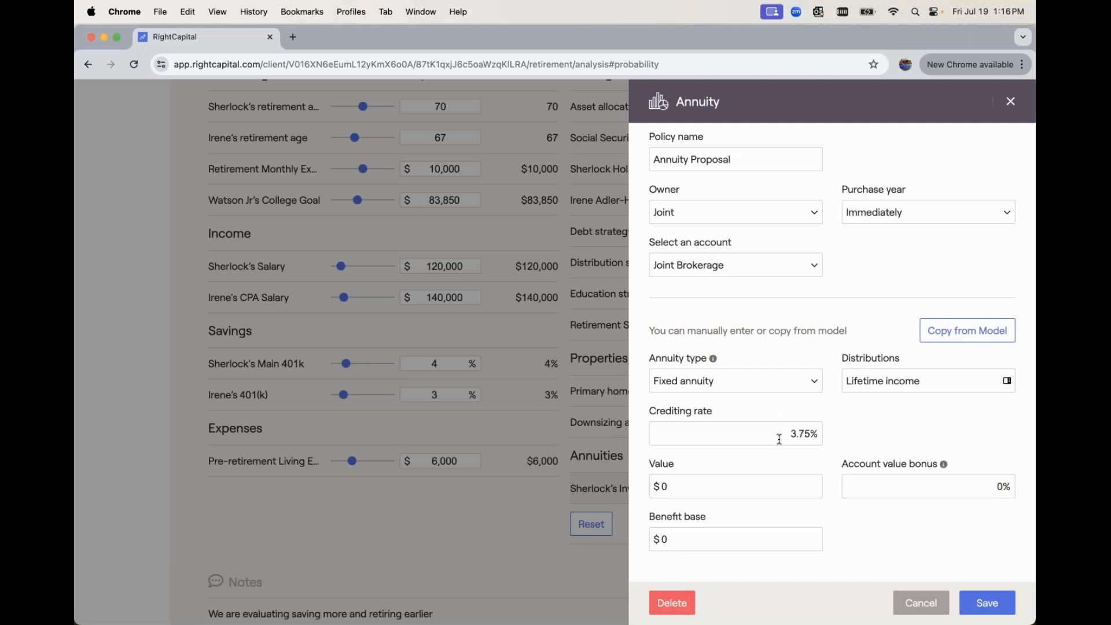
# In the proposed annuity's lifetime income distribution, set the customized annual increase to 1.5% and save
pyautogui.click(911, 382)
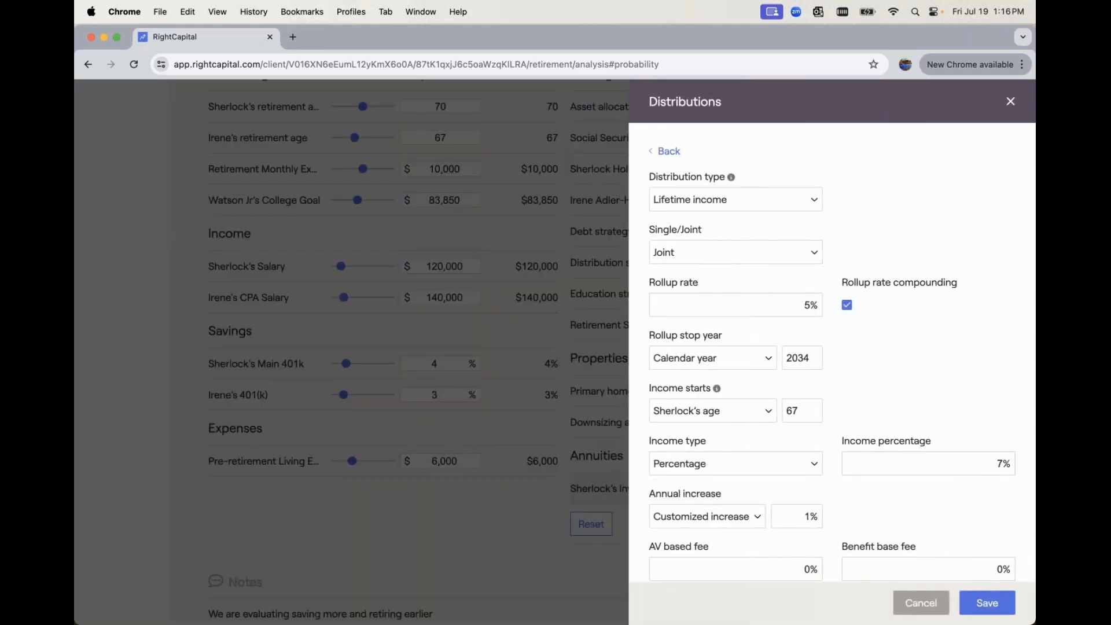
pyautogui.scroll(-1, 842, 352)
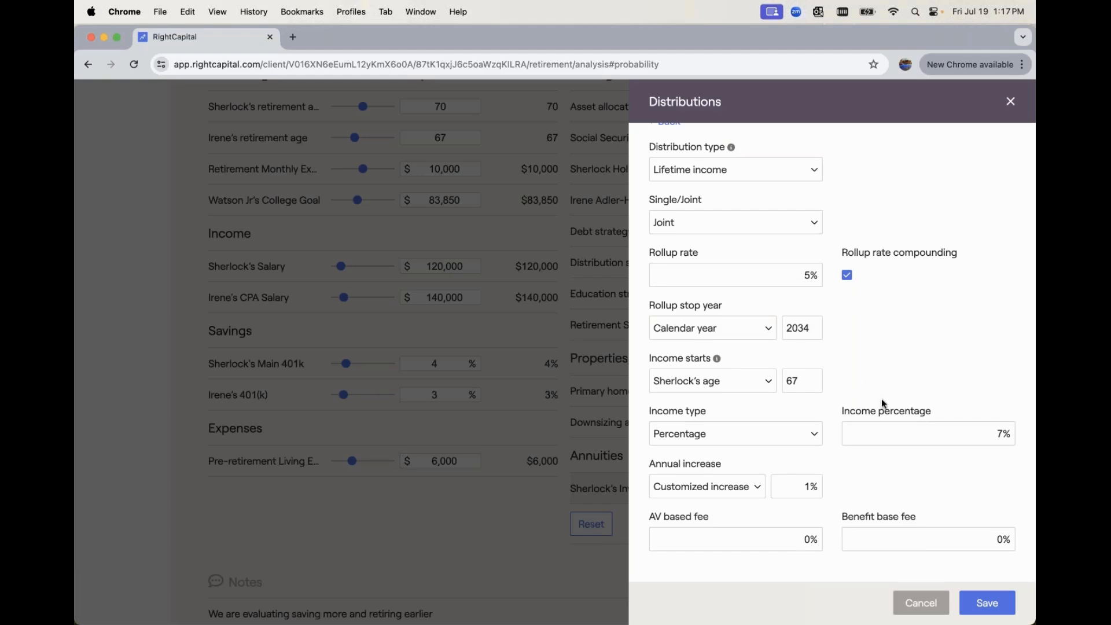
pyautogui.moveTo(793, 484); pyautogui.dragTo(849, 481)
pyautogui.write('1.5')
pyautogui.click(984, 602)
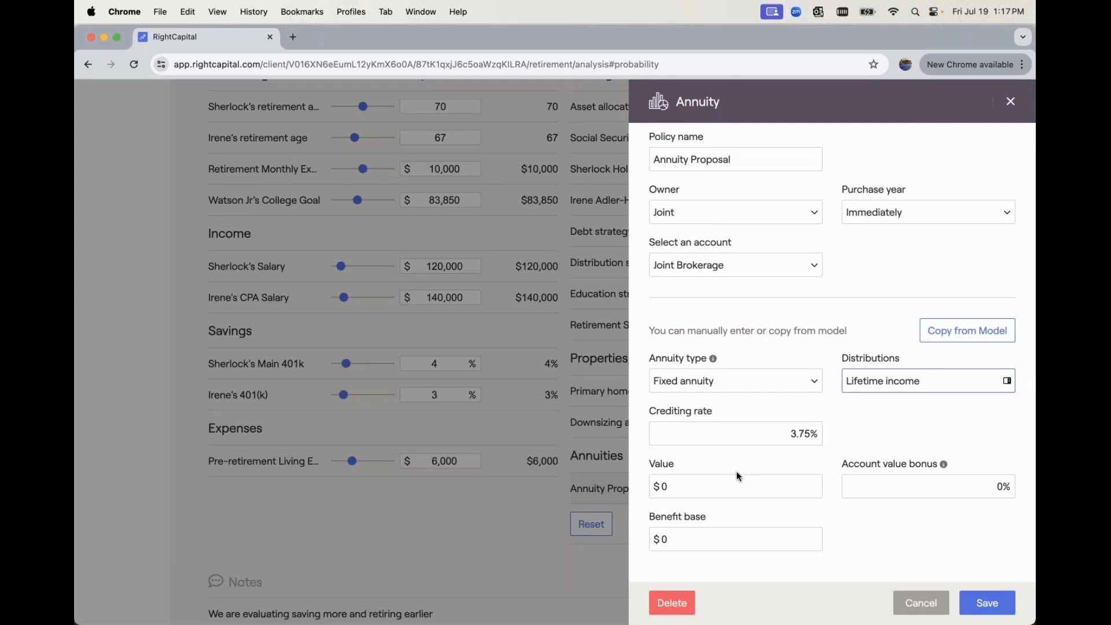
# Set the proposed annuity's value and benefit base to $300,000 each, and save the annuity
pyautogui.click(711, 488)
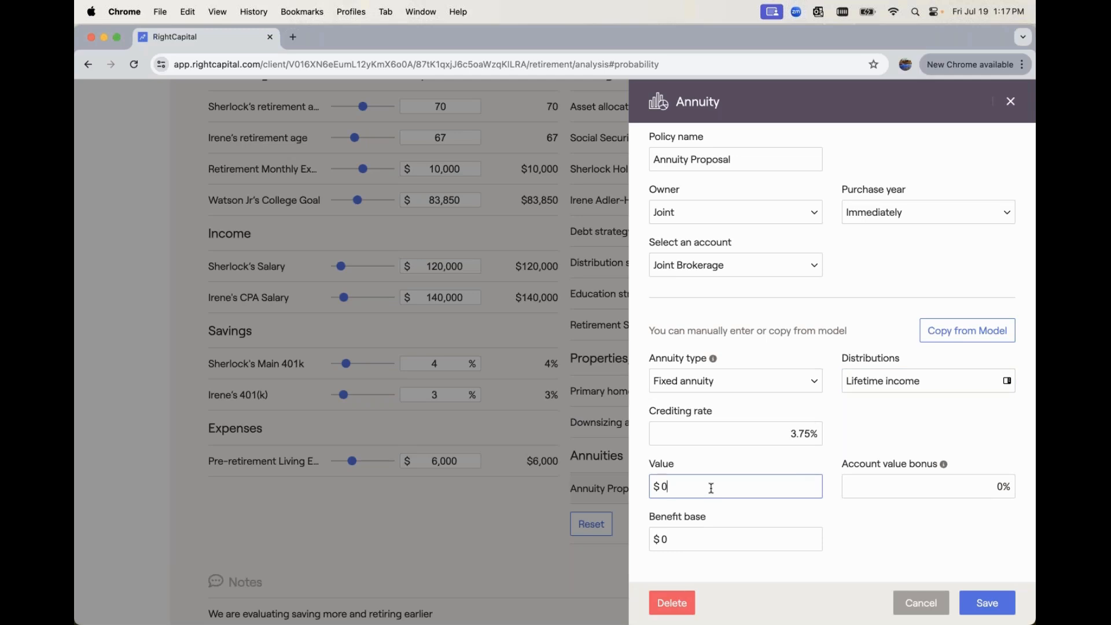
pyautogui.press('BackSpace')
pyautogui.write('300000')
pyautogui.click(928, 490)
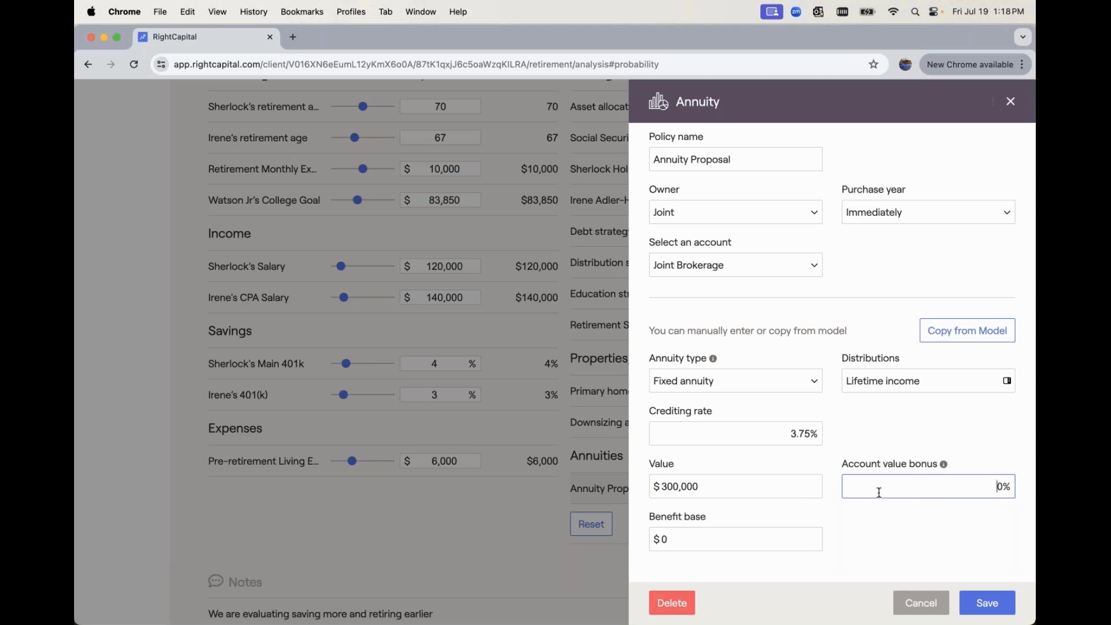
pyautogui.click(698, 536)
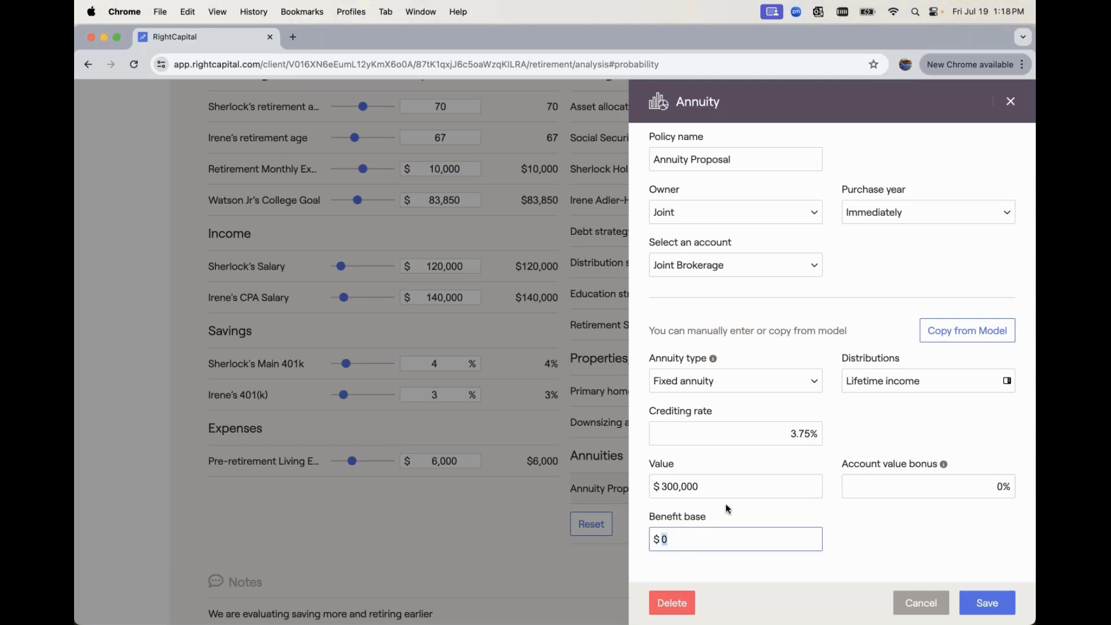
pyautogui.write('300,000')
pyautogui.click(986, 604)
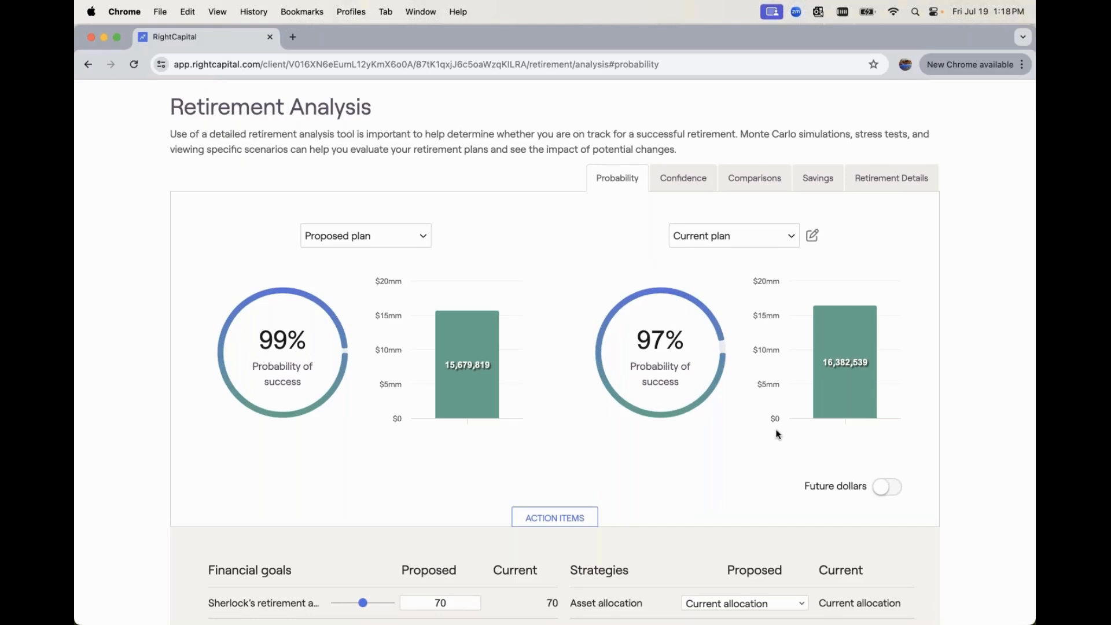
# Open the retirement details to examine the proposed plan's income sources, including the annuity
pyautogui.scroll(2, 776, 430)
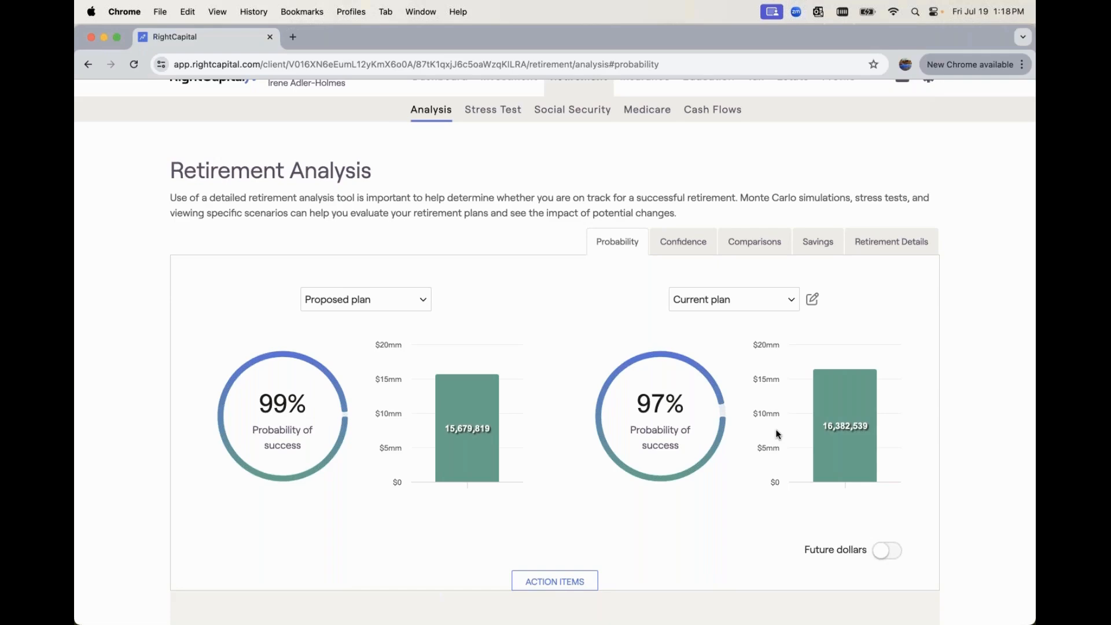
pyautogui.click(897, 243)
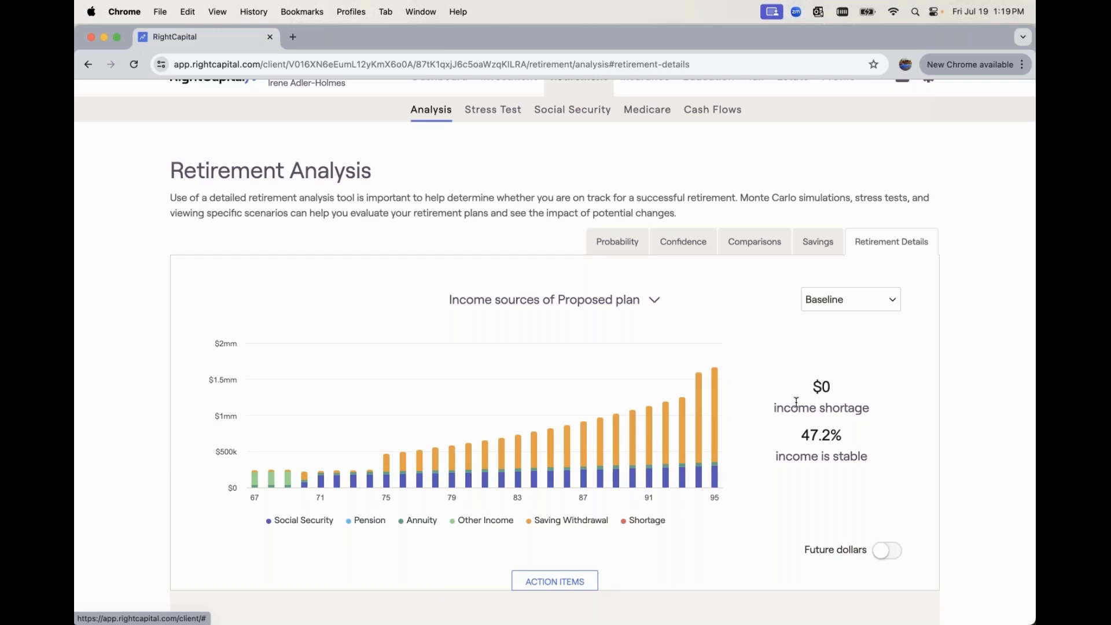
# Exclude the Annuity Proposal from the proposed plan and refresh the analysis to examine the income sources without it
pyautogui.scroll(-2, 797, 402)
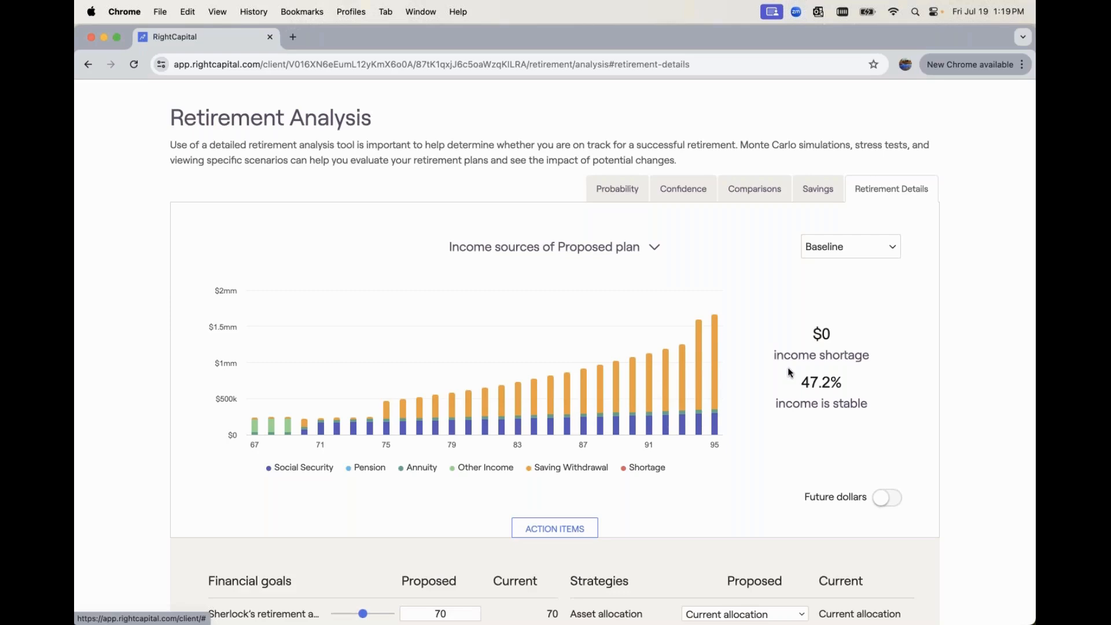
pyautogui.scroll(-2, 790, 372)
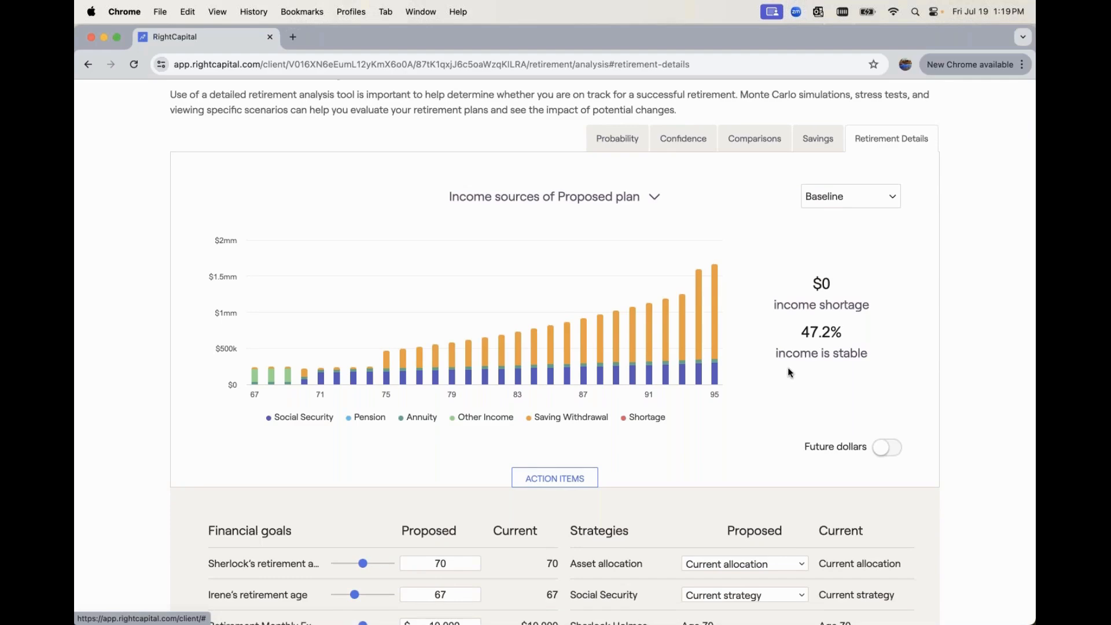
pyautogui.scroll(-10, 790, 372)
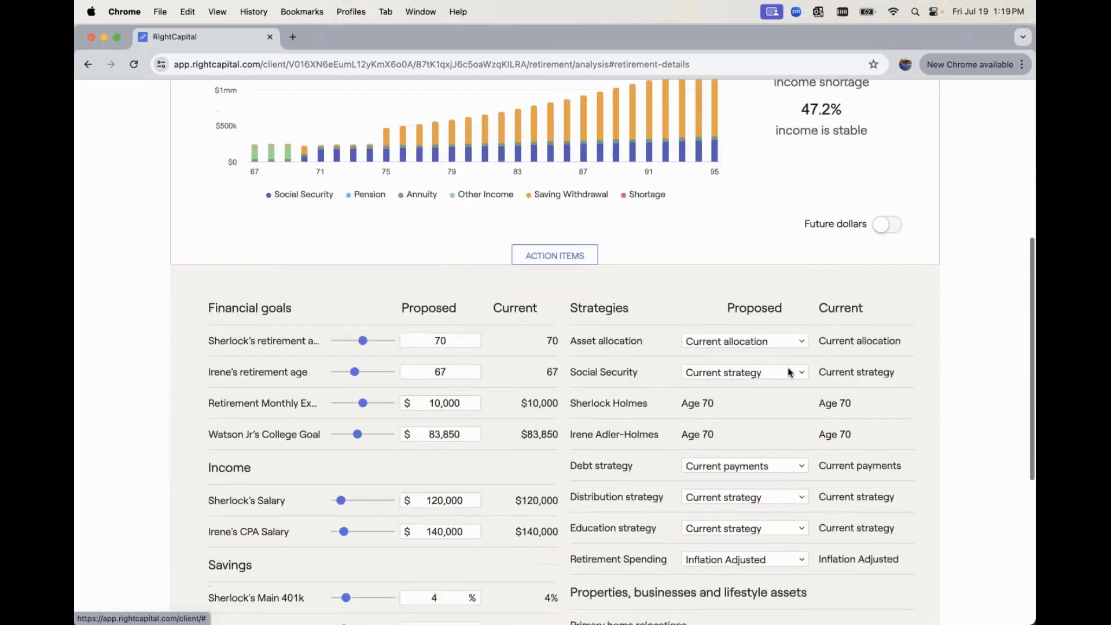
pyautogui.click(736, 514)
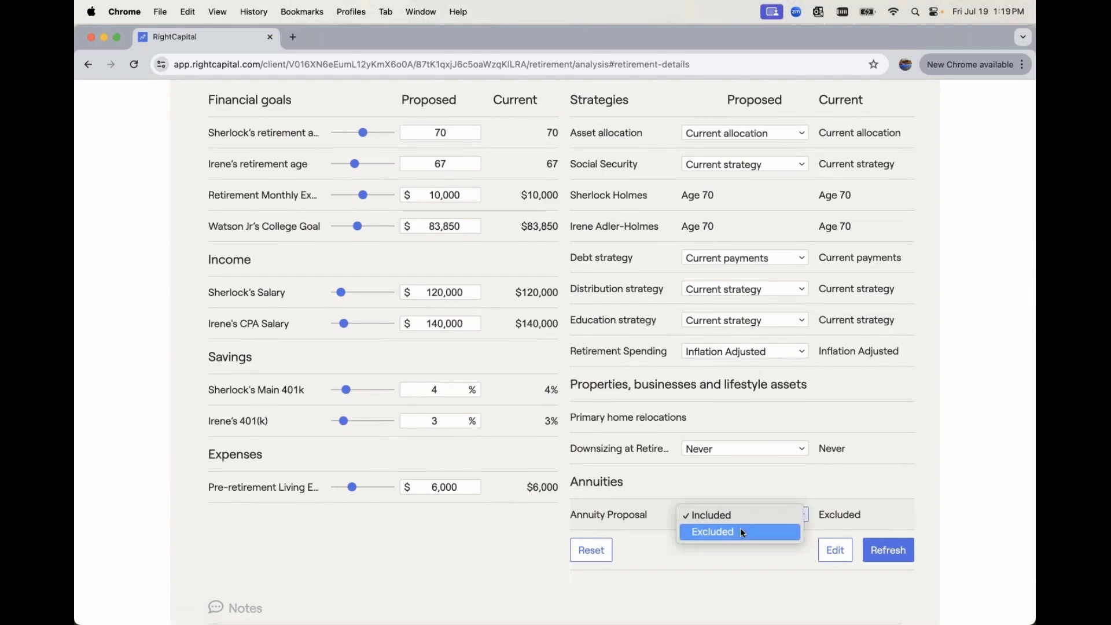
pyautogui.click(743, 531)
pyautogui.click(888, 550)
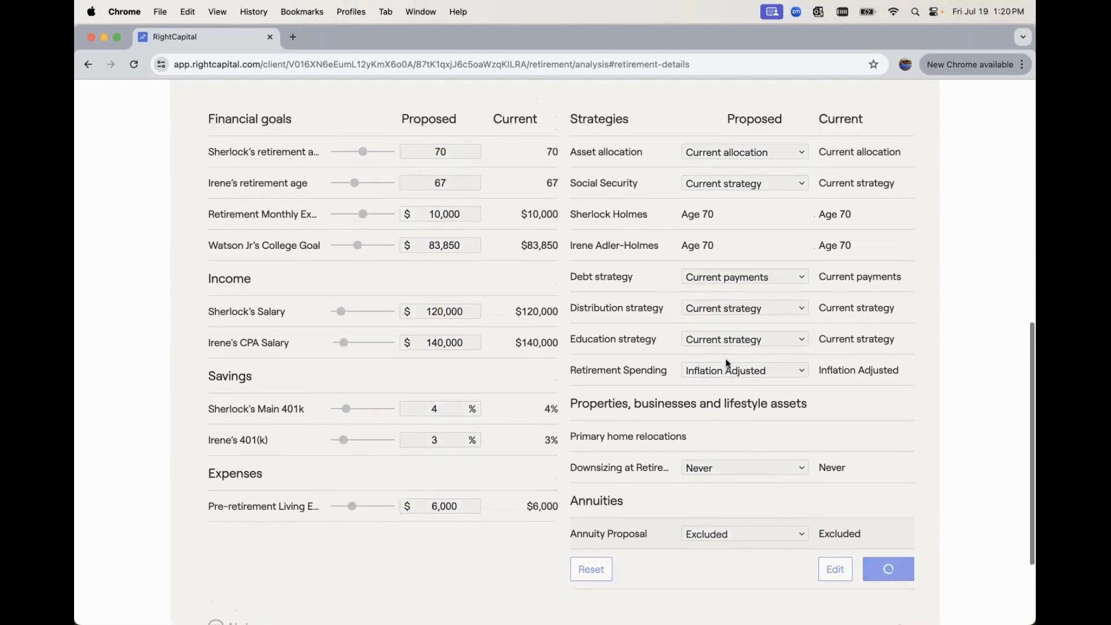
pyautogui.scroll(5, 728, 363)
pyautogui.scroll(2, 727, 363)
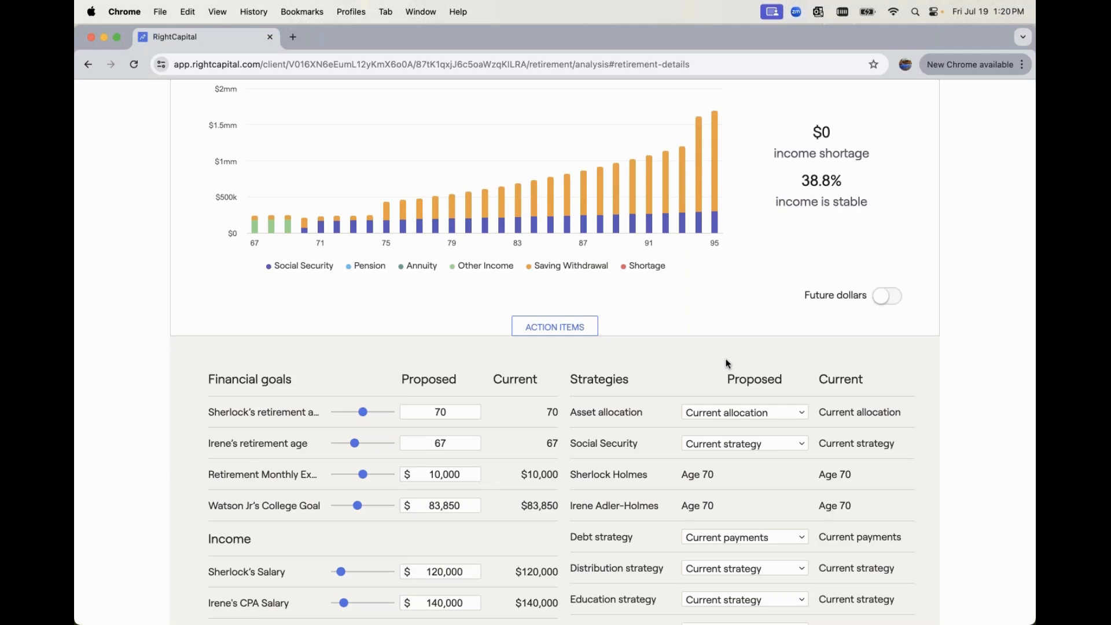
# Set the Annuity Proposal back to Included in the proposed plan and refresh the income sources chart
pyautogui.scroll(-8, 728, 363)
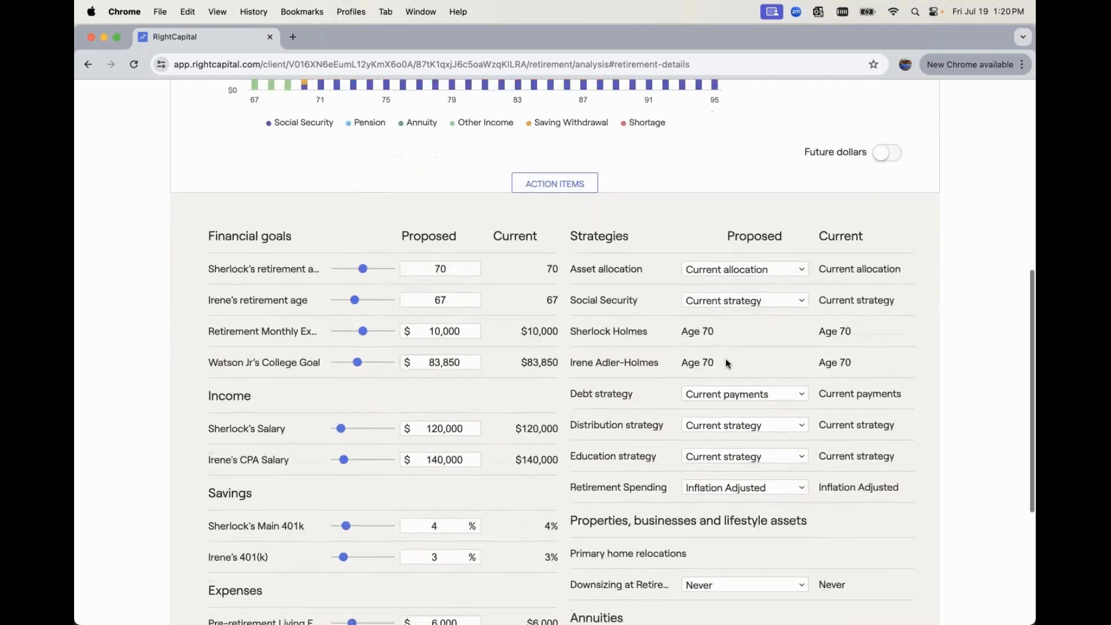
pyautogui.click(712, 562)
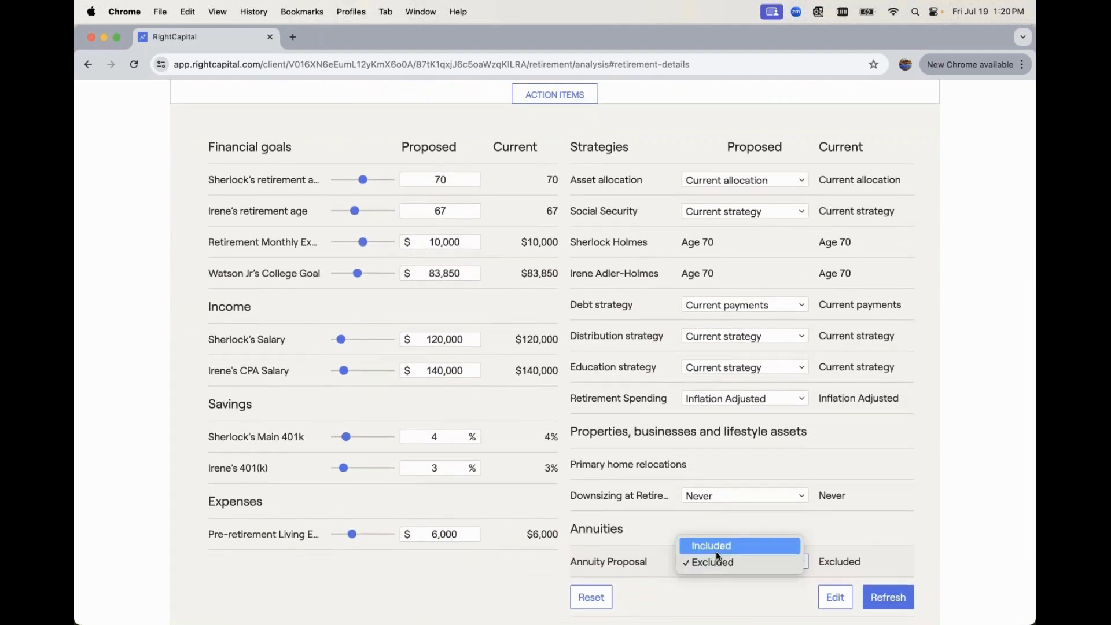
pyautogui.click(717, 548)
pyautogui.click(875, 597)
pyautogui.scroll(10, 782, 305)
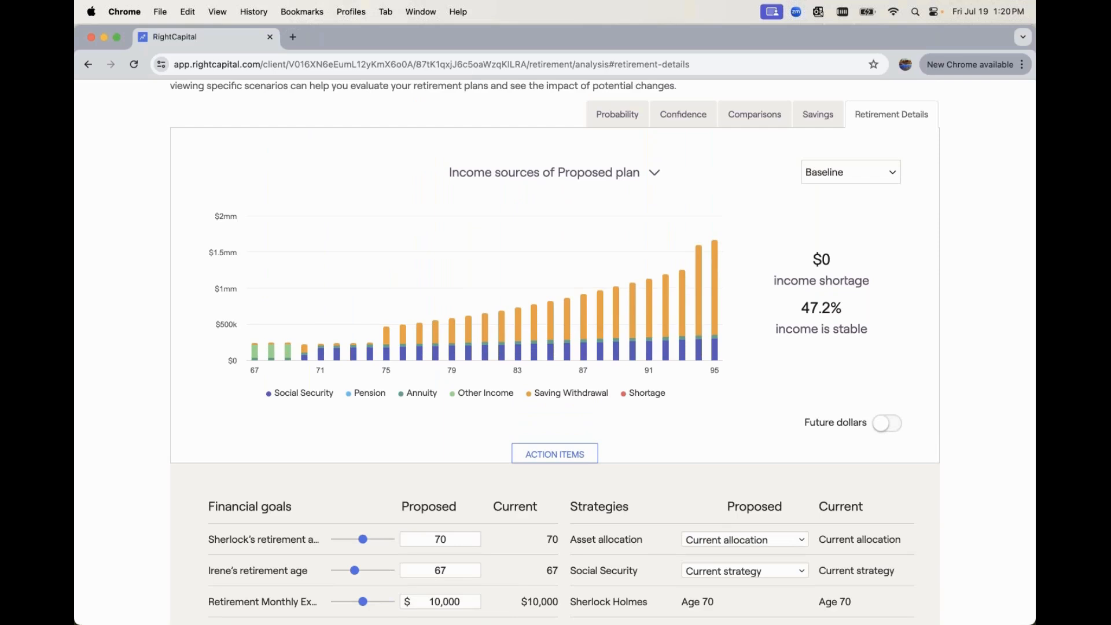
# Examine the proposed plan's withdrawal rate chart and its retirement spending chart in the retirement details
pyautogui.click(560, 178)
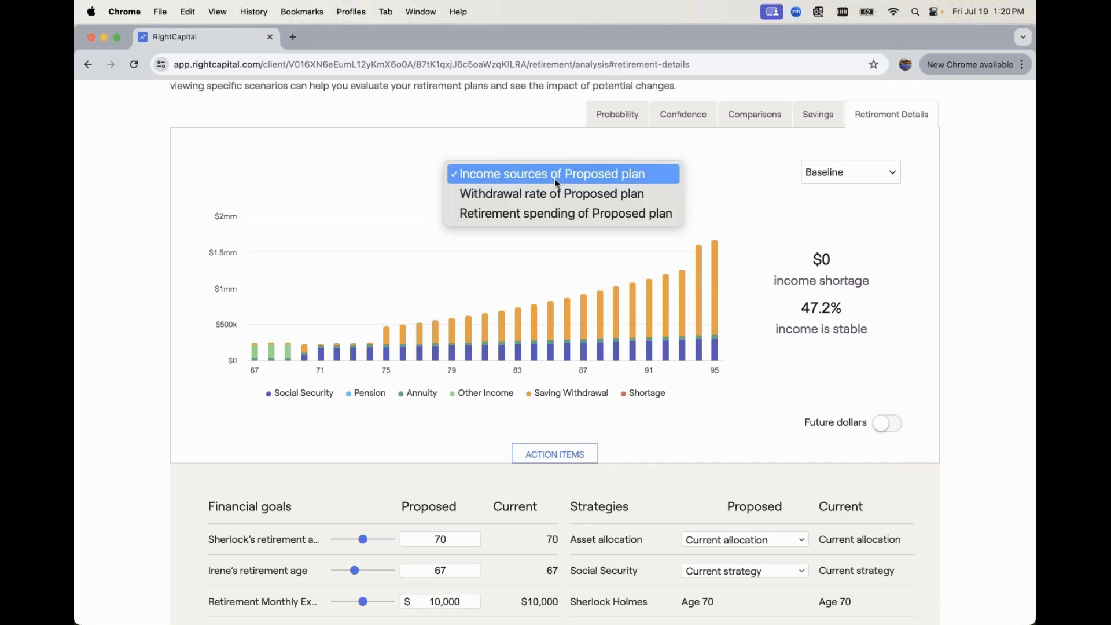
pyautogui.click(538, 197)
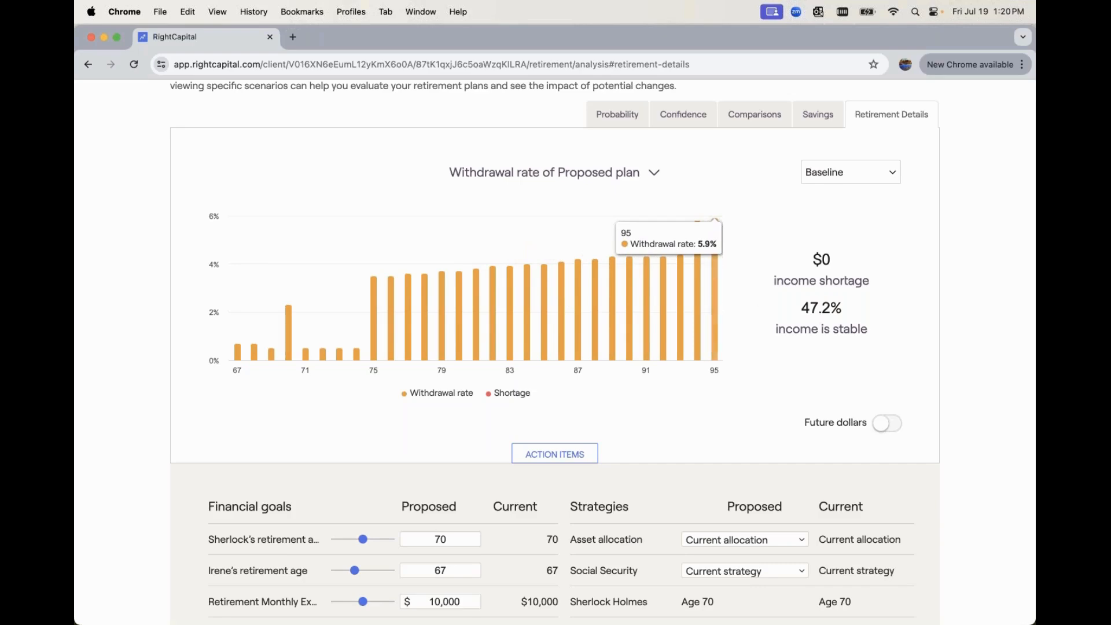
pyautogui.click(585, 174)
pyautogui.click(598, 196)
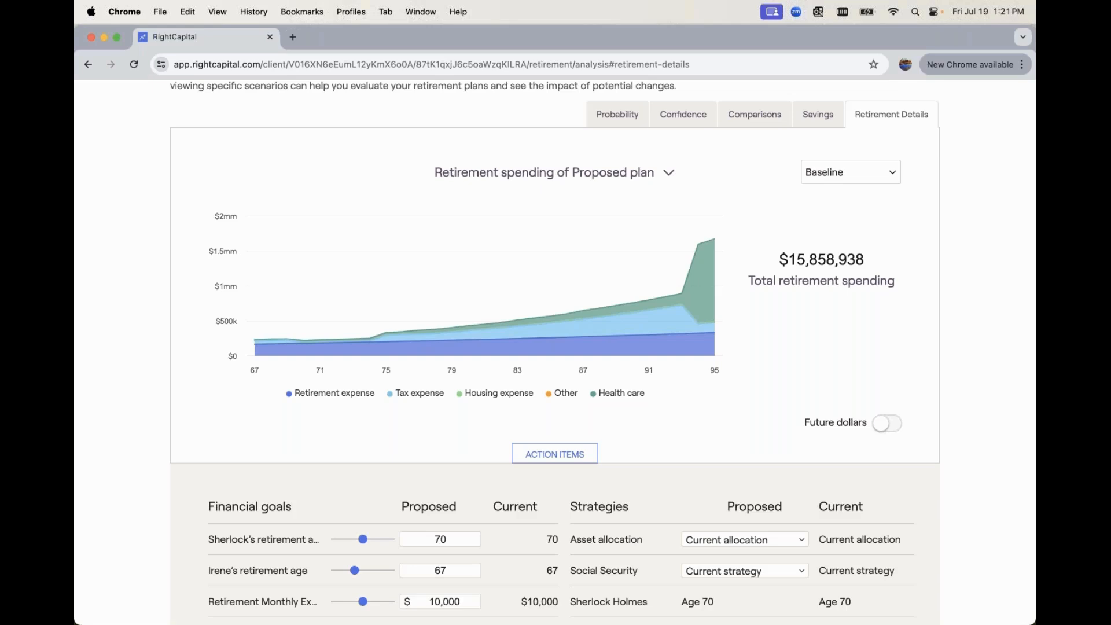
# From the probability of success comparison, create an additional plan as a copy of the proposed plan
pyautogui.scroll(3, 810, 221)
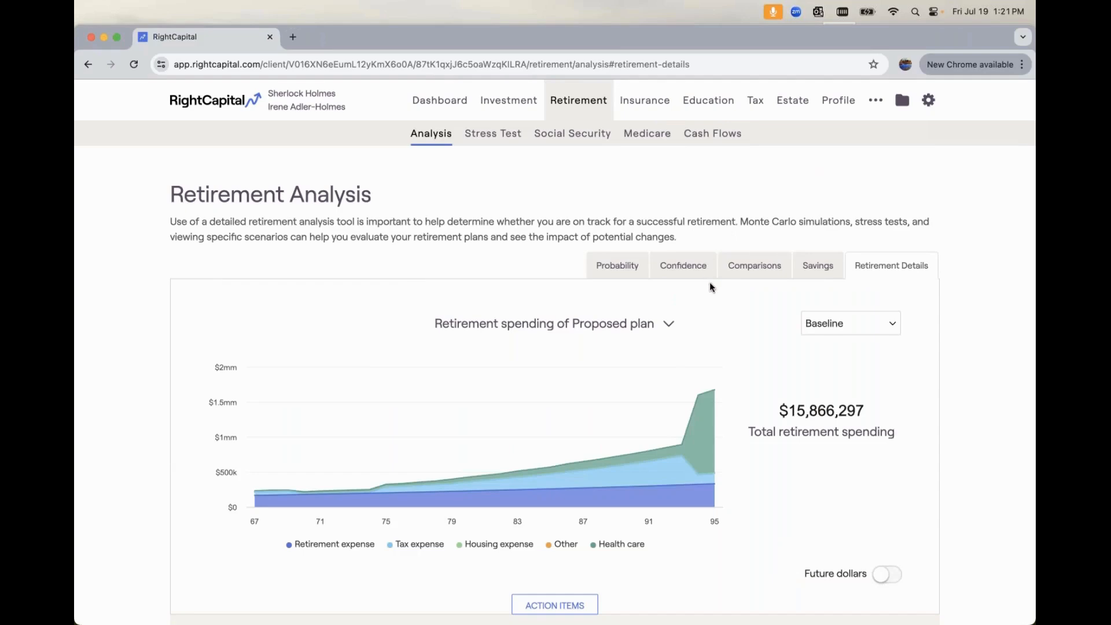
pyautogui.scroll(-2, 710, 291)
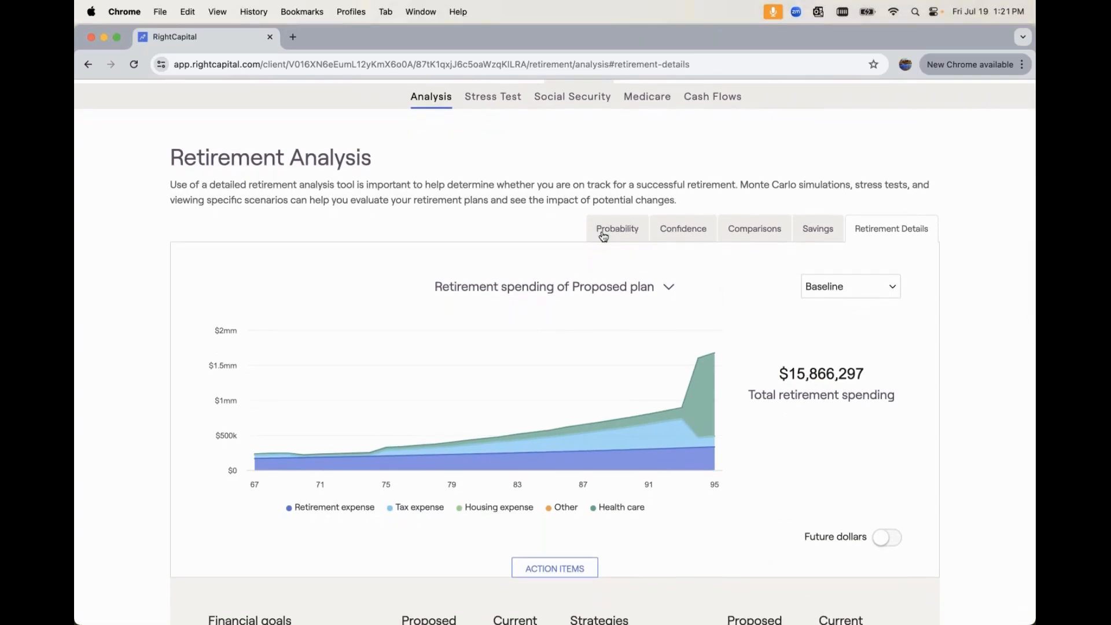
pyautogui.click(606, 234)
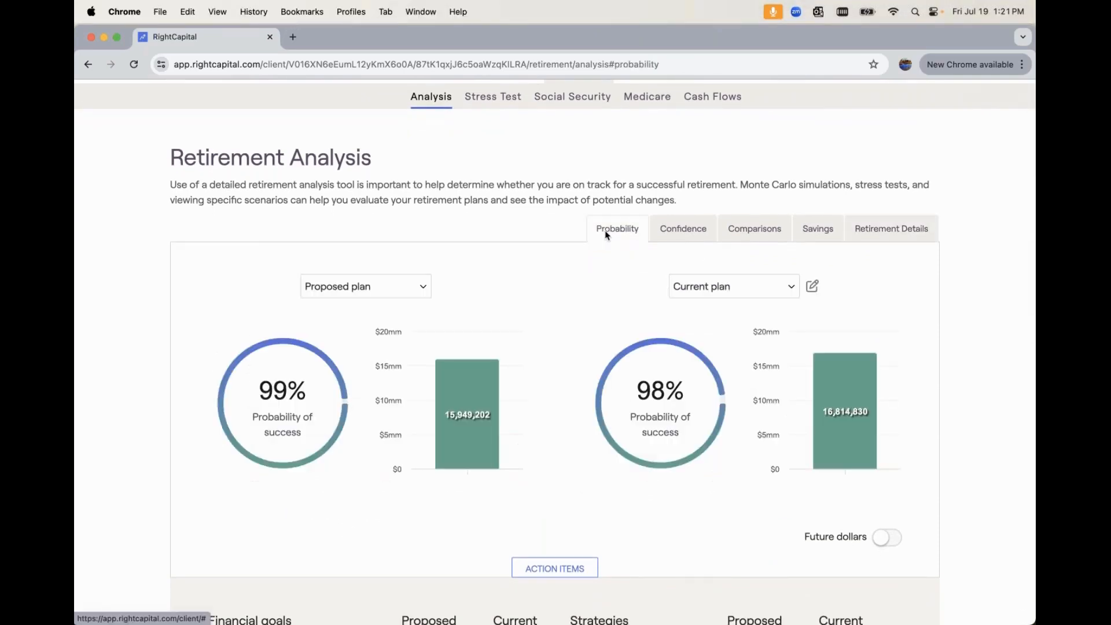
pyautogui.scroll(-3, 602, 237)
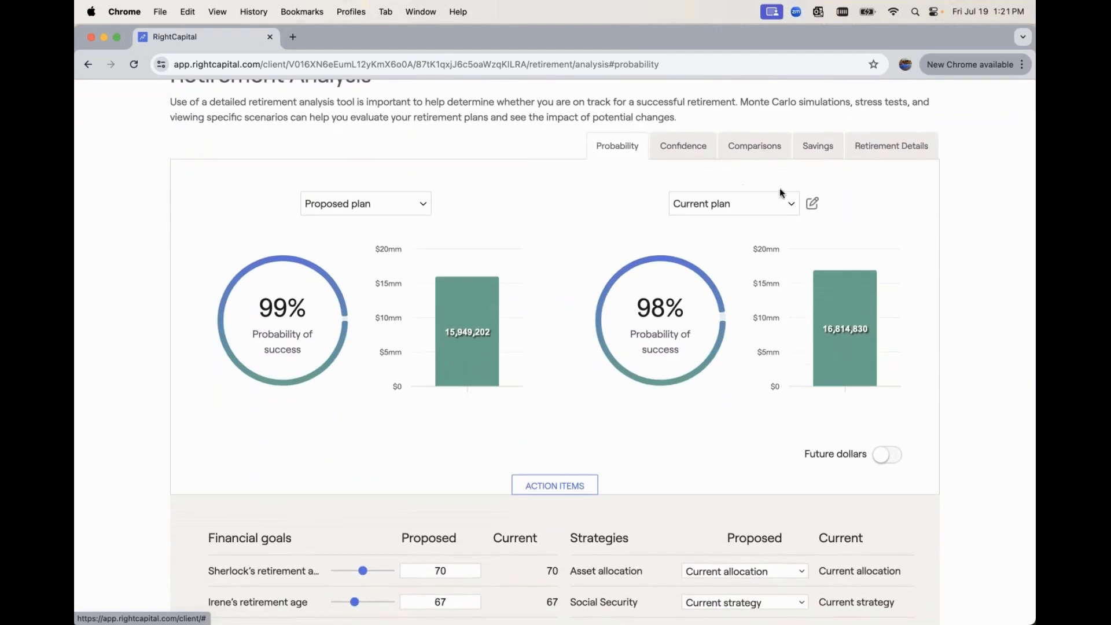
pyautogui.click(813, 205)
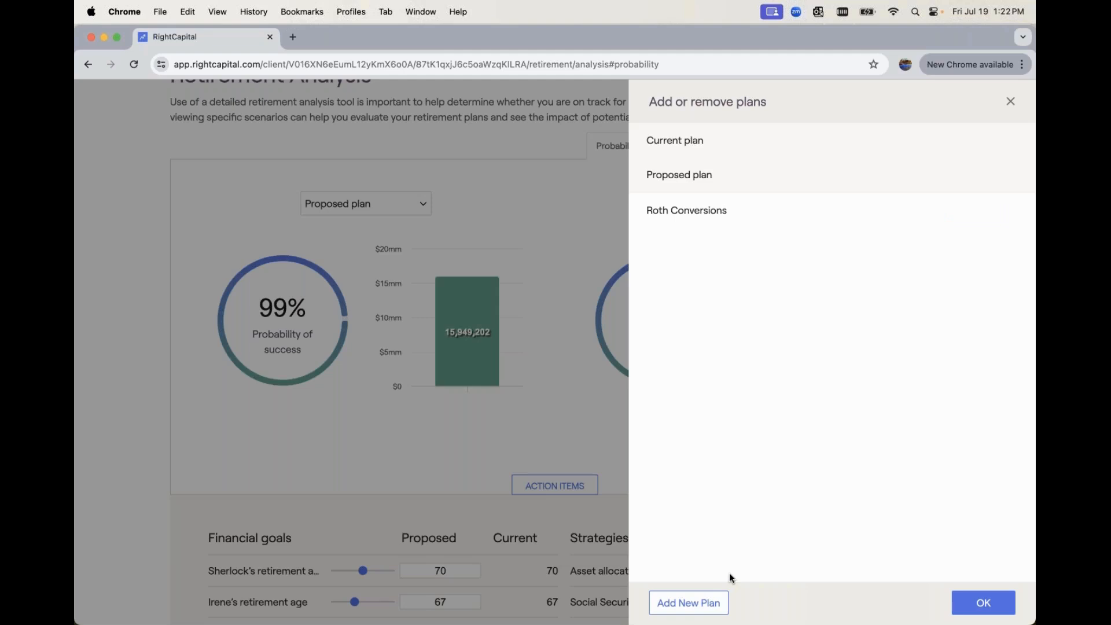
pyautogui.moveTo(878, 175)
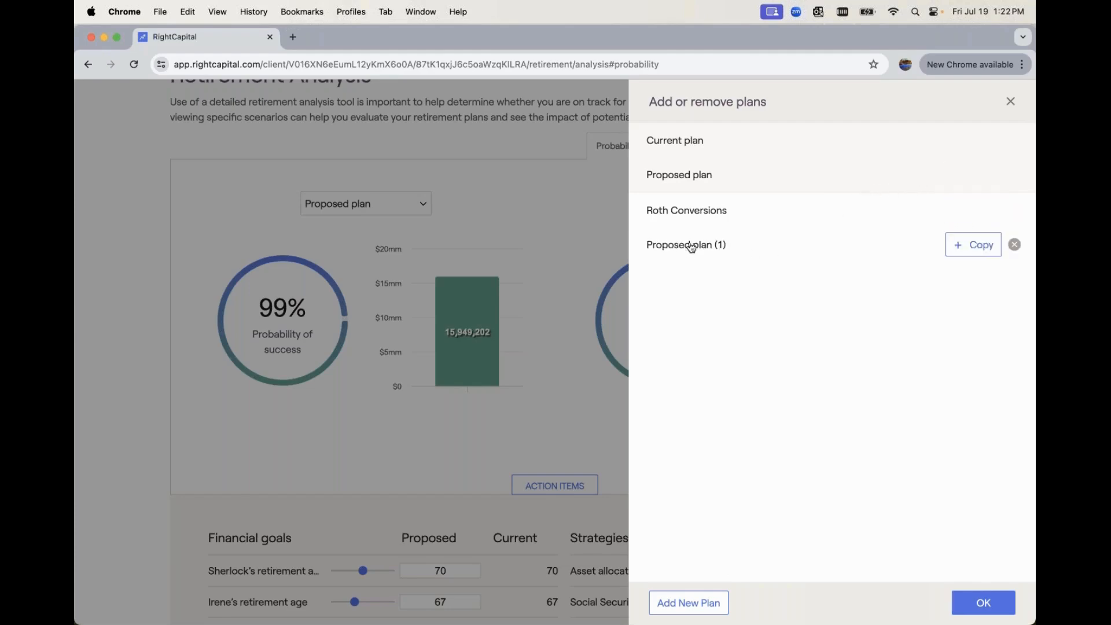
# Rename the copied plan as Annuity 2.0 and confirm the plan list
pyautogui.click(673, 243)
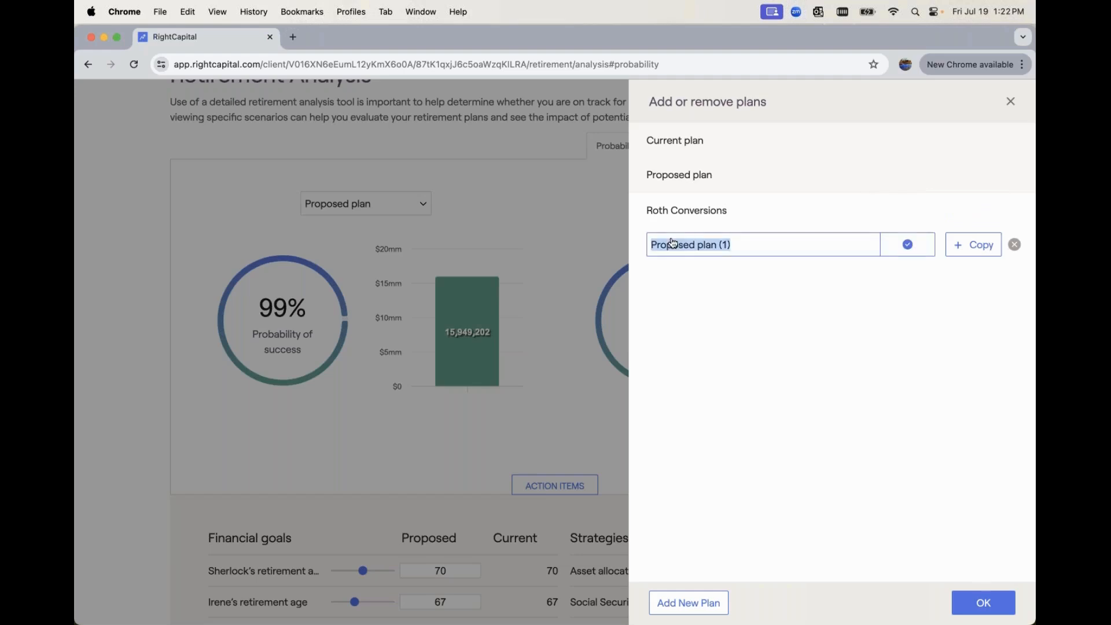
pyautogui.press('BackSpace')
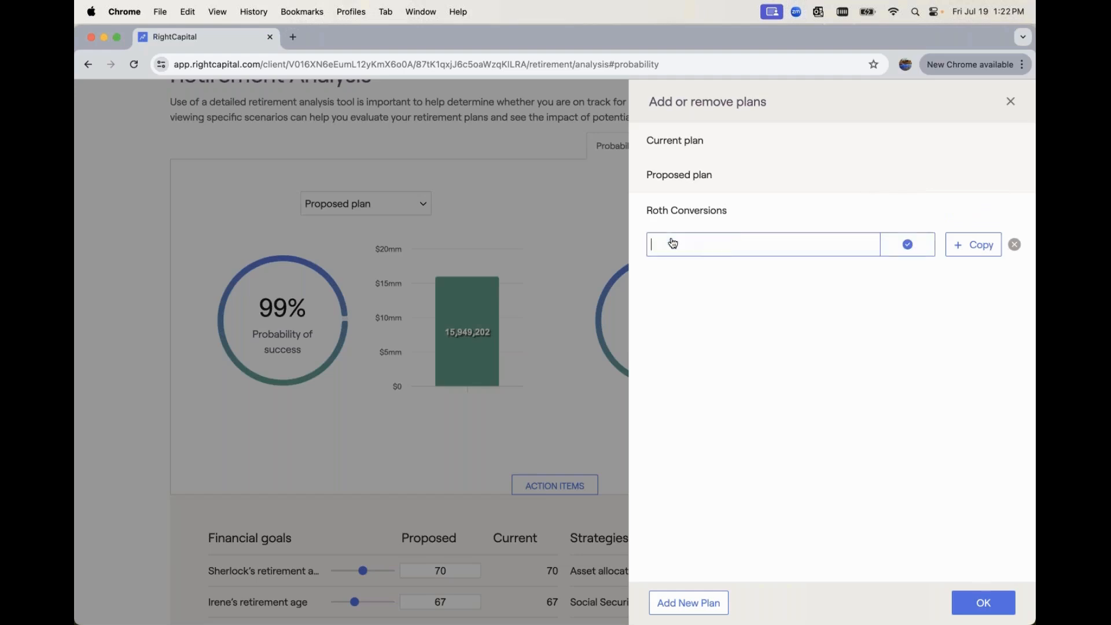
pyautogui.write('Annuity 2.0')
pyautogui.click(899, 244)
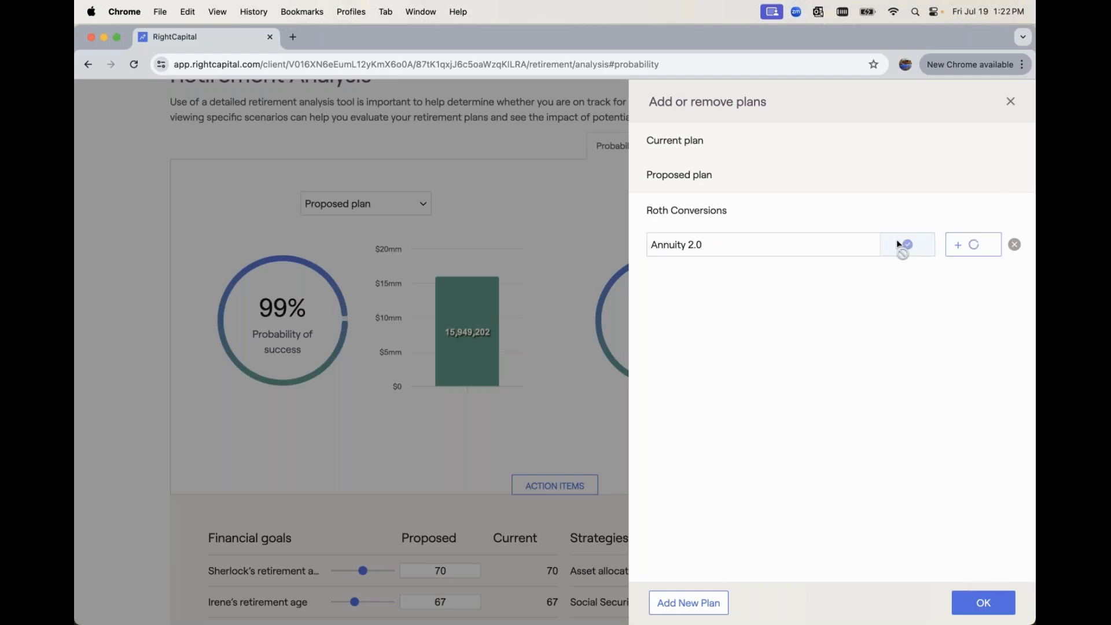
pyautogui.click(967, 596)
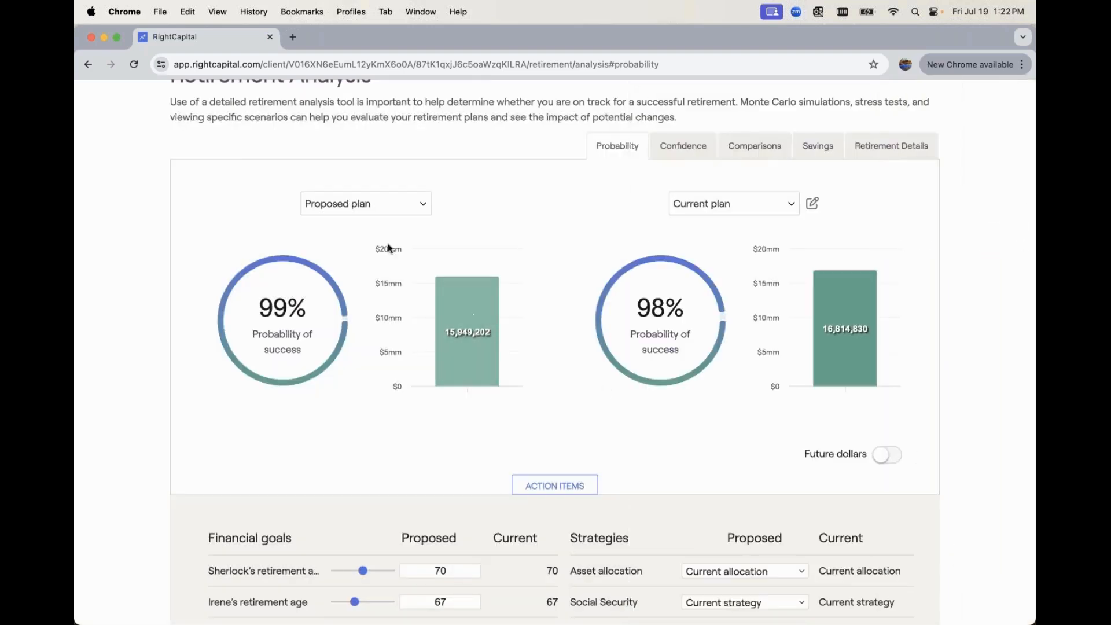
# Show the Annuity 2.0 plan against the current plan, exclude the Annuity Proposal from it, and refresh the analysis
pyautogui.click(363, 204)
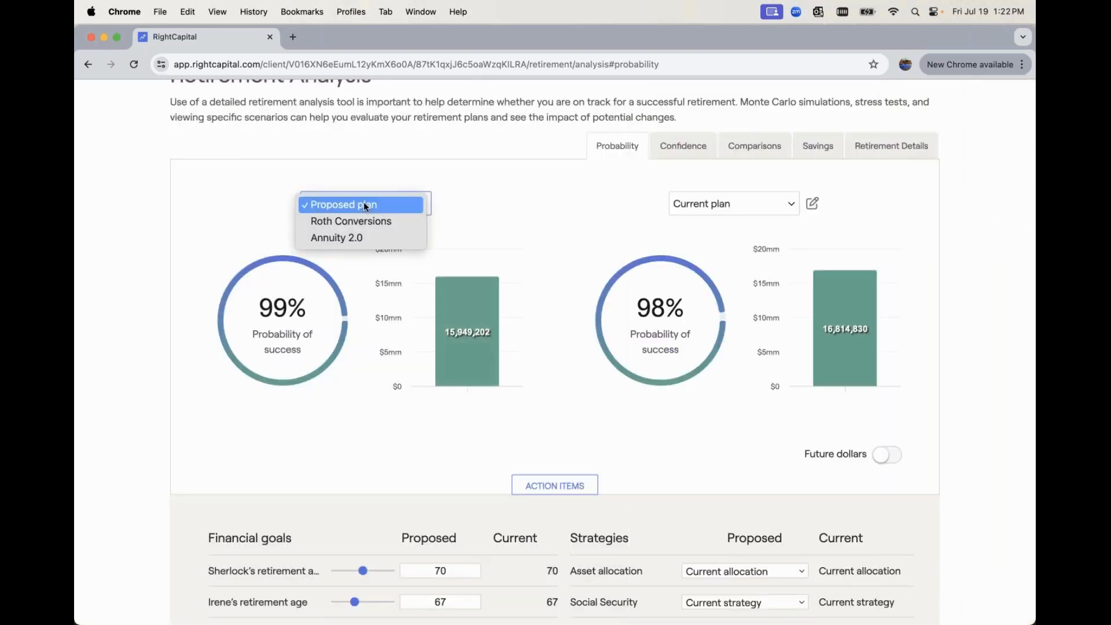
pyautogui.click(359, 238)
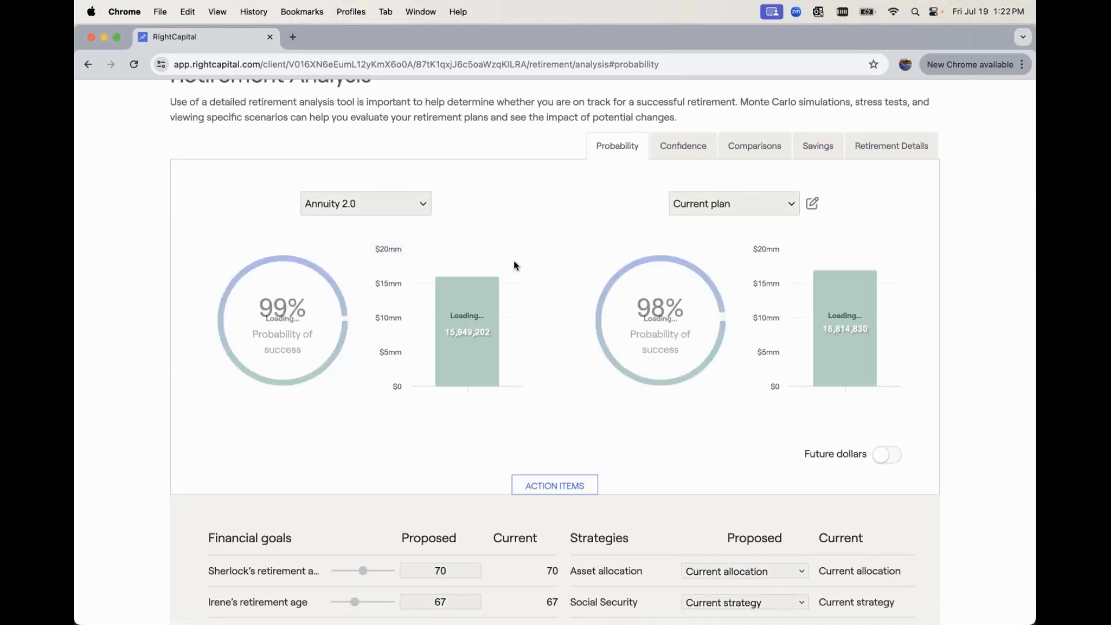
pyautogui.scroll(-10, 515, 265)
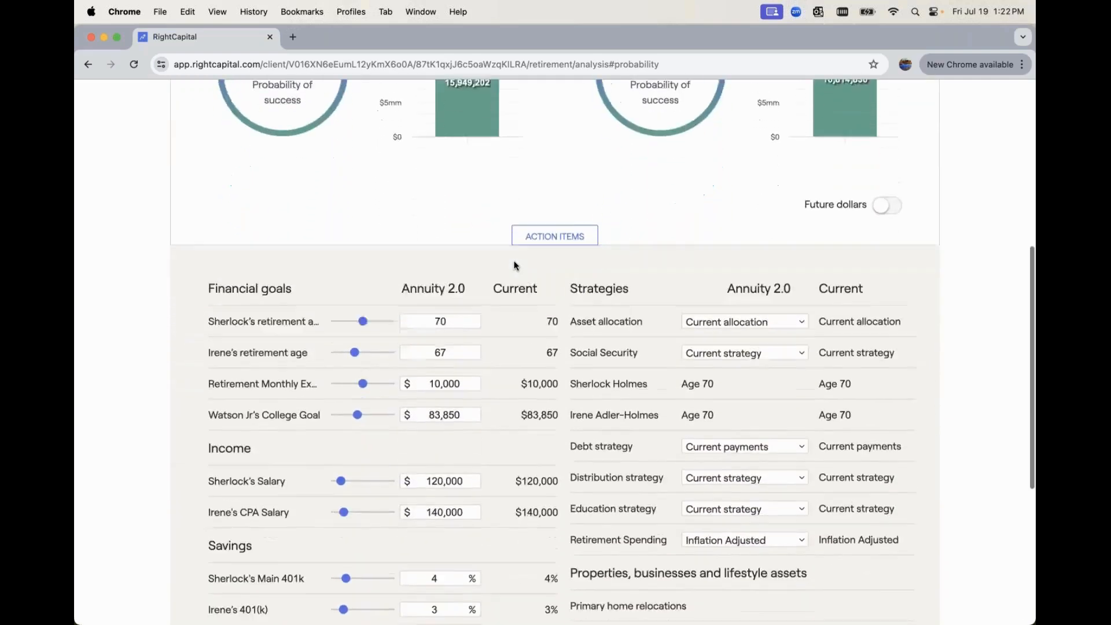
pyautogui.click(737, 427)
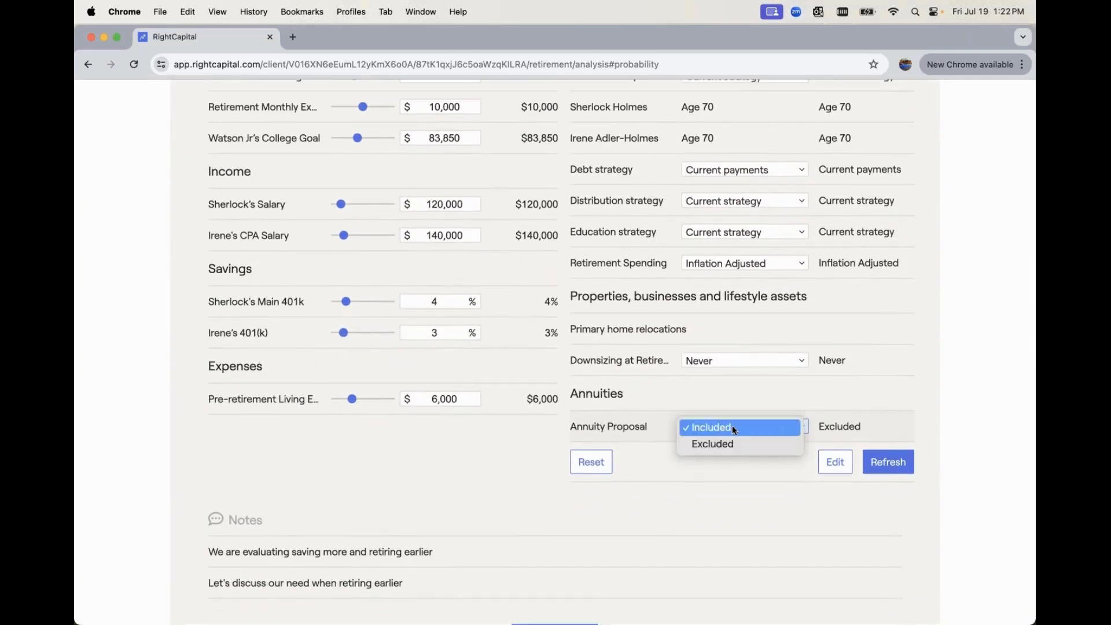
pyautogui.click(734, 426)
pyautogui.click(734, 426)
pyautogui.click(734, 443)
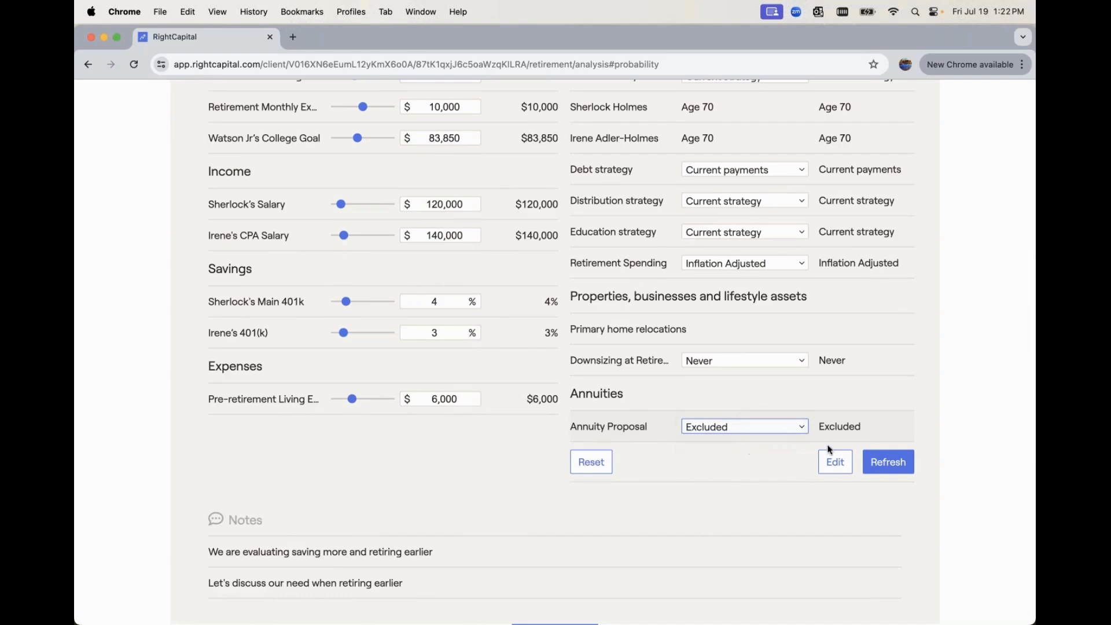
pyautogui.click(889, 462)
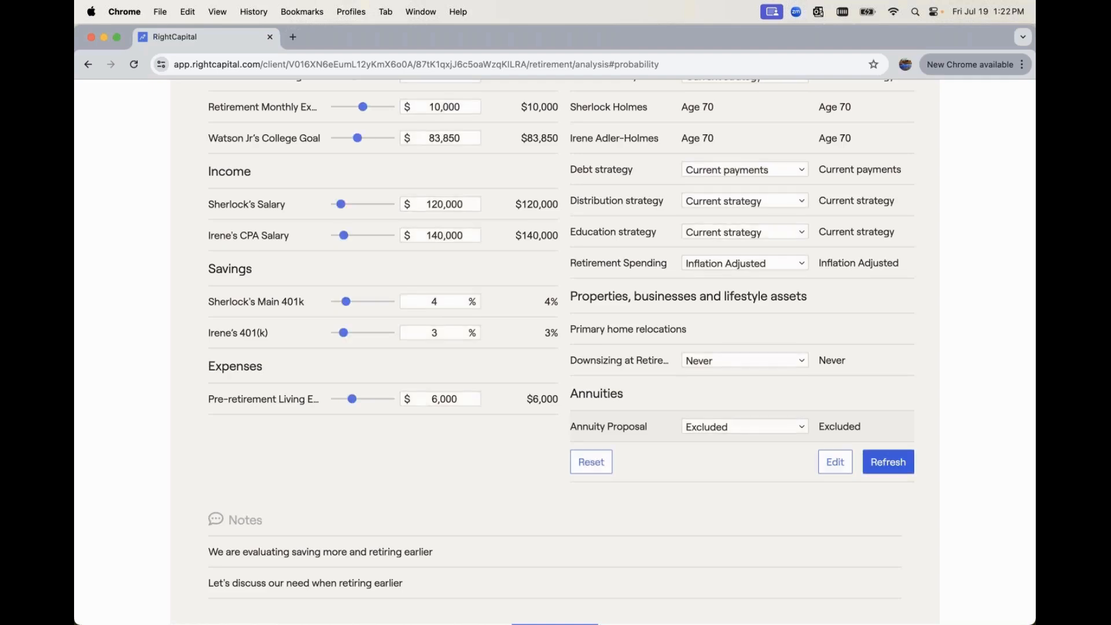
# Add a new annuity to the plan's action items with the policy name 2.0 Annuity Proposal
pyautogui.click(833, 463)
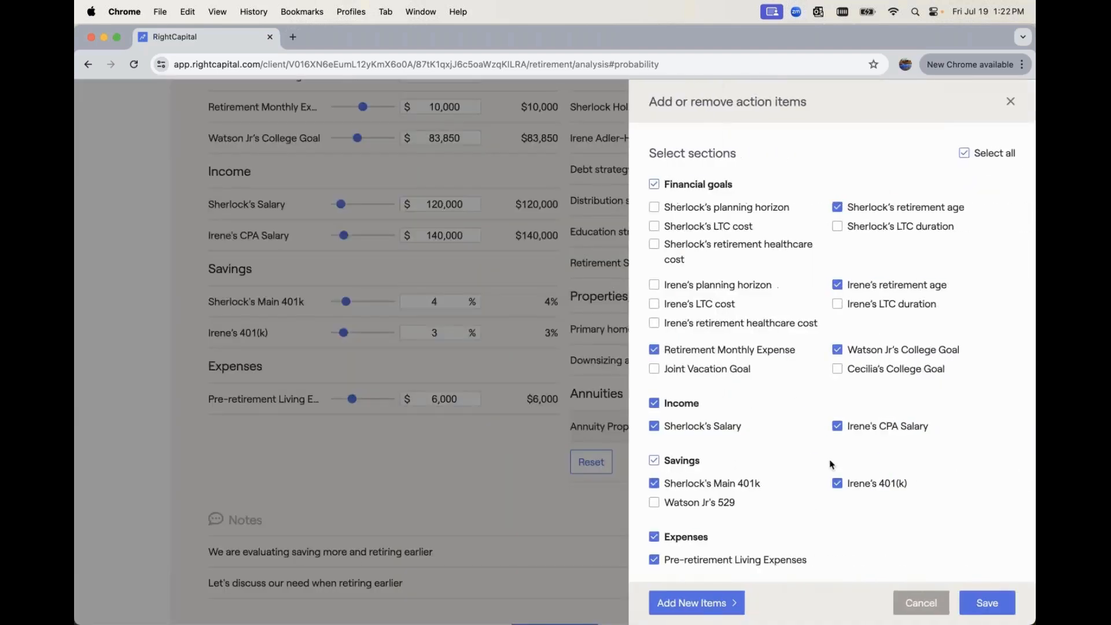
pyautogui.click(701, 604)
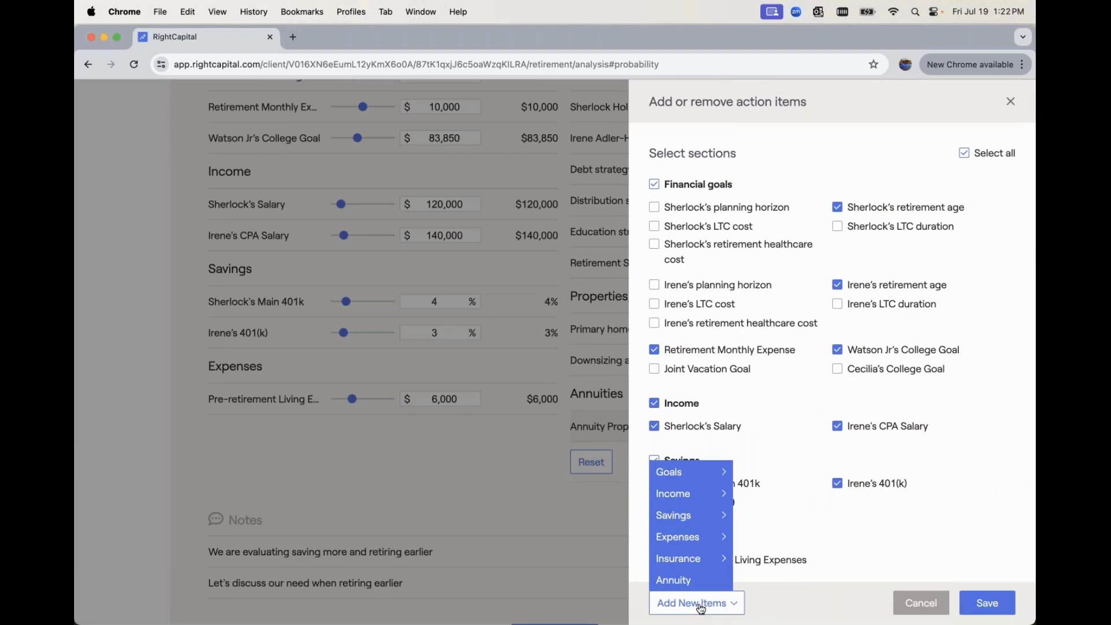
pyautogui.click(717, 583)
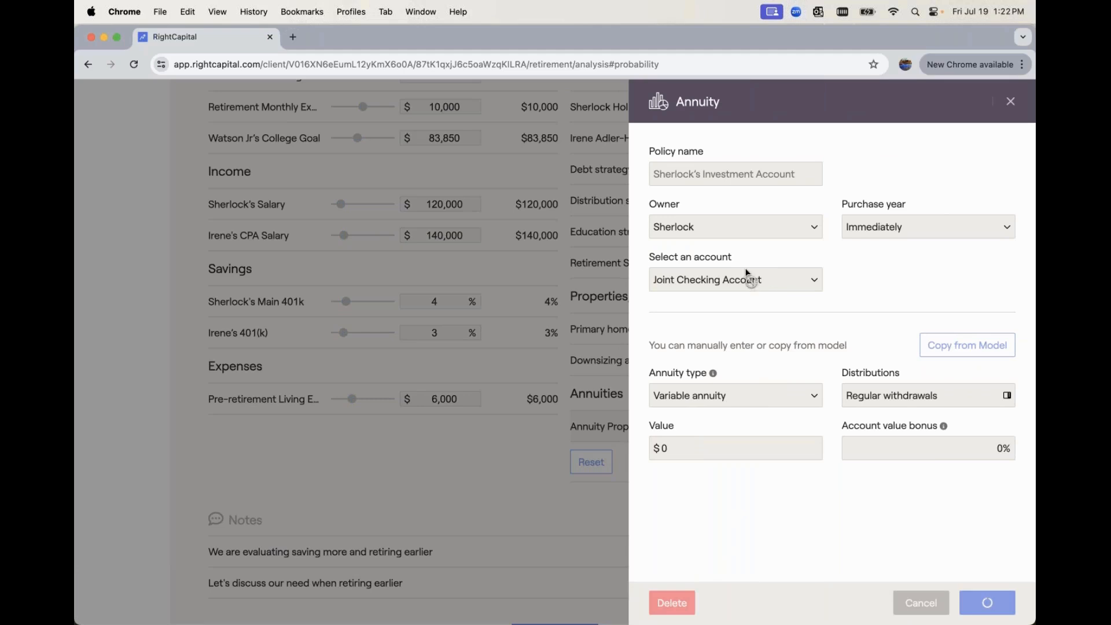
pyautogui.click(718, 172)
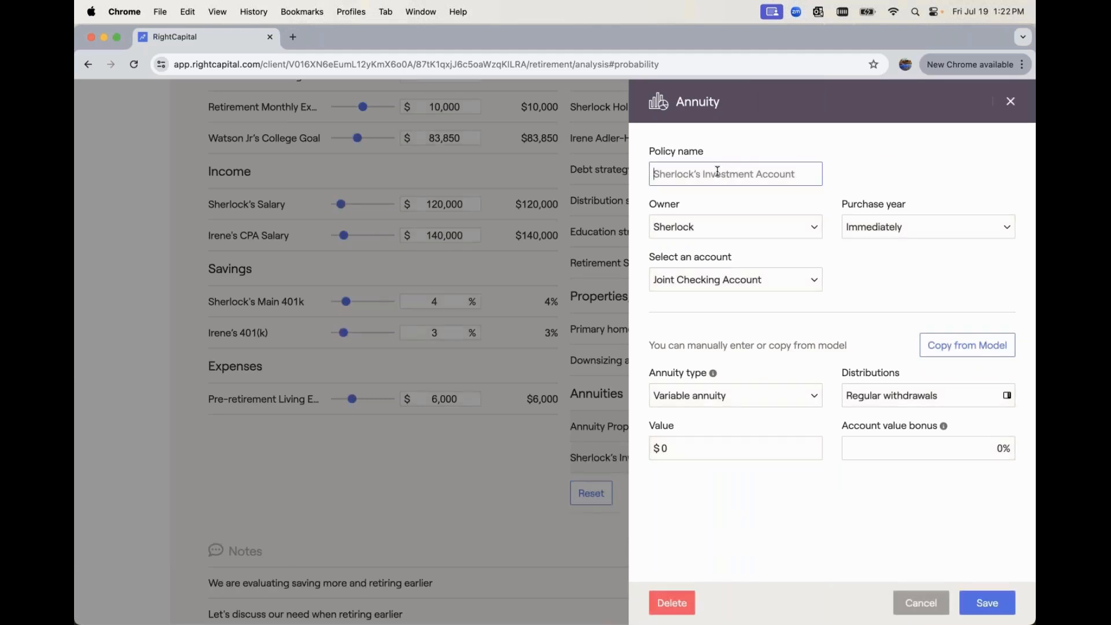
pyautogui.write('2')
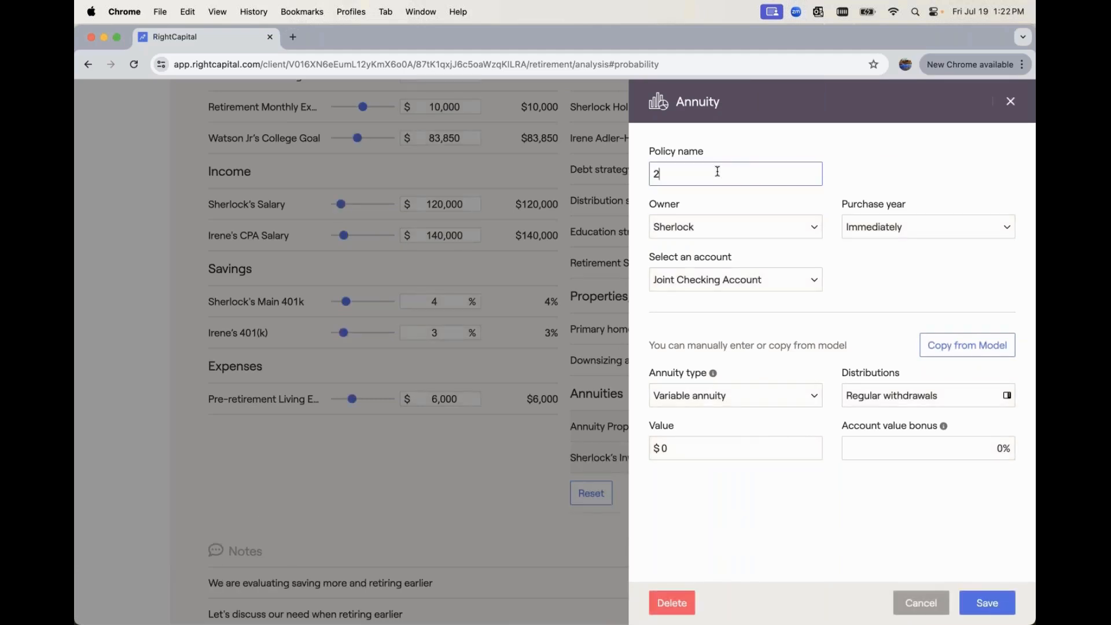
pyautogui.write('.0 Annuity Proposal')
# Set the new annuity's owner to Joint and fund its purchase from the Joint Brokerage account
pyautogui.click(728, 227)
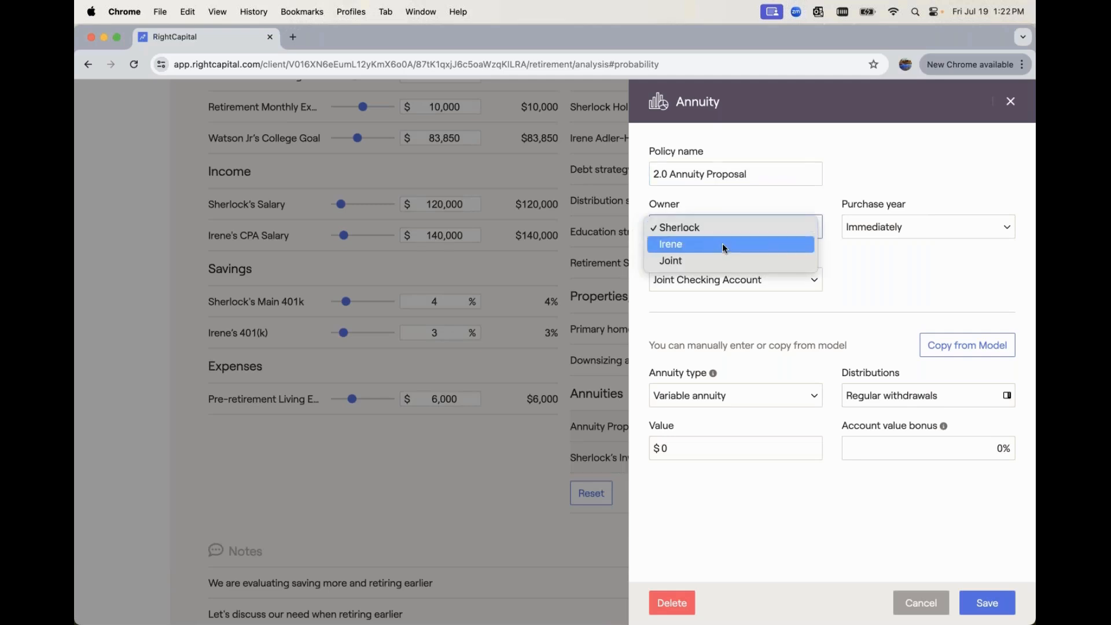
pyautogui.click(717, 258)
pyautogui.click(717, 279)
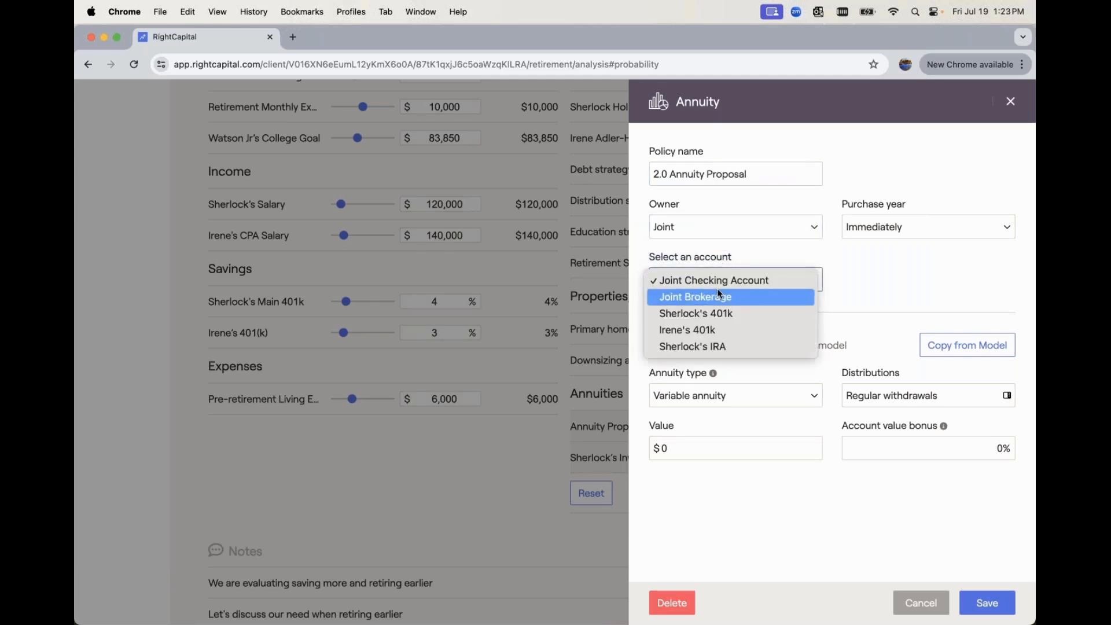
pyautogui.click(717, 290)
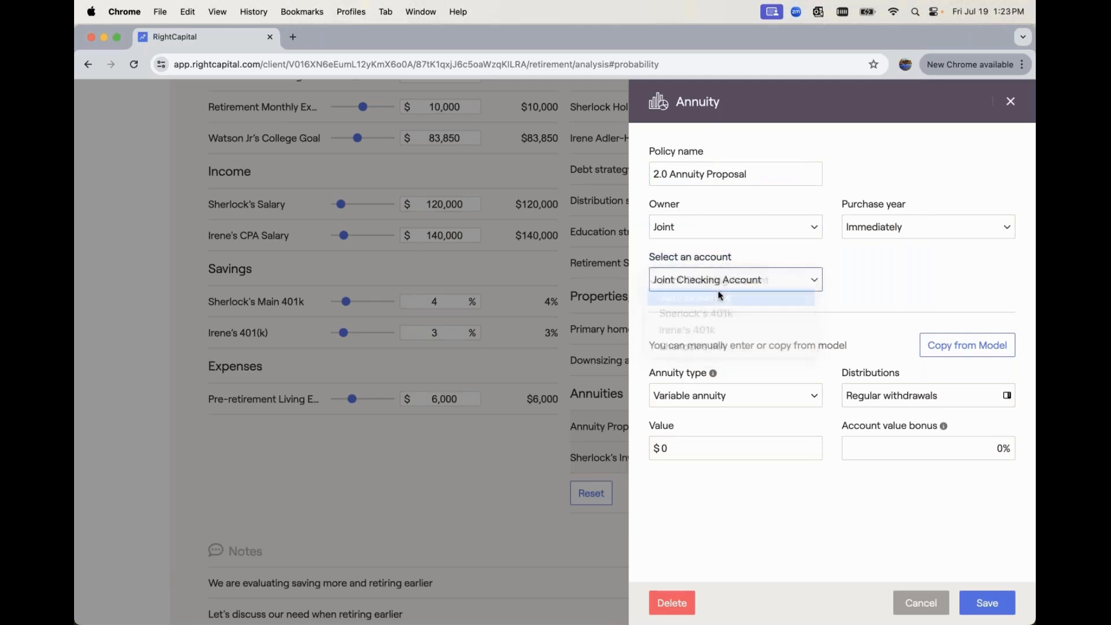
# Copy the annuity details from the Fixed Annuity Product #1 model with the Income at age 67 distribution model
pyautogui.click(939, 347)
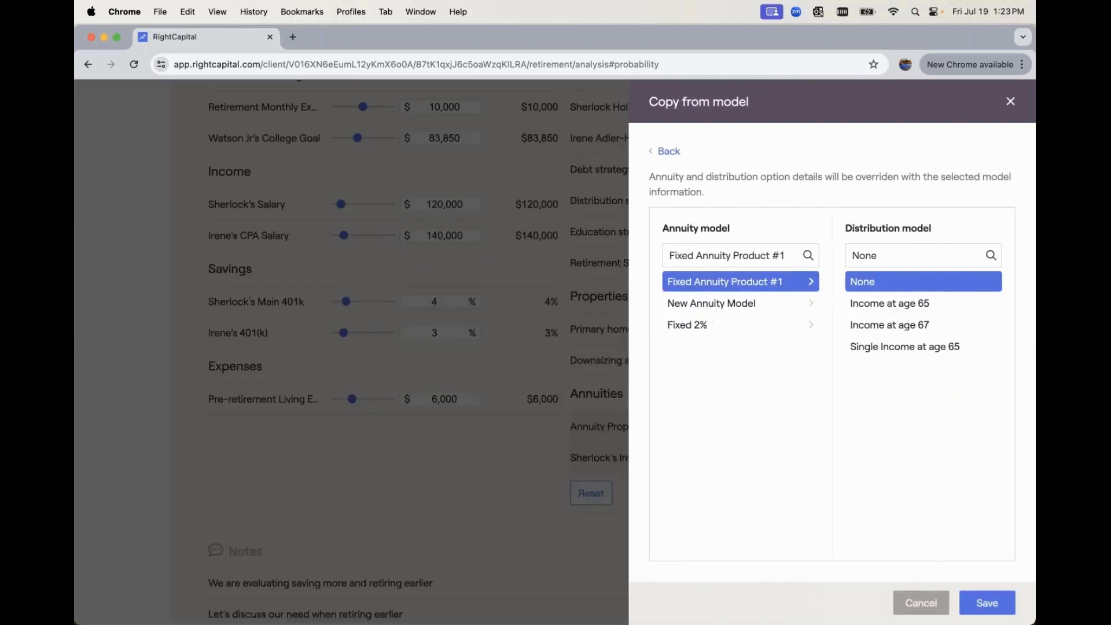
pyautogui.click(921, 307)
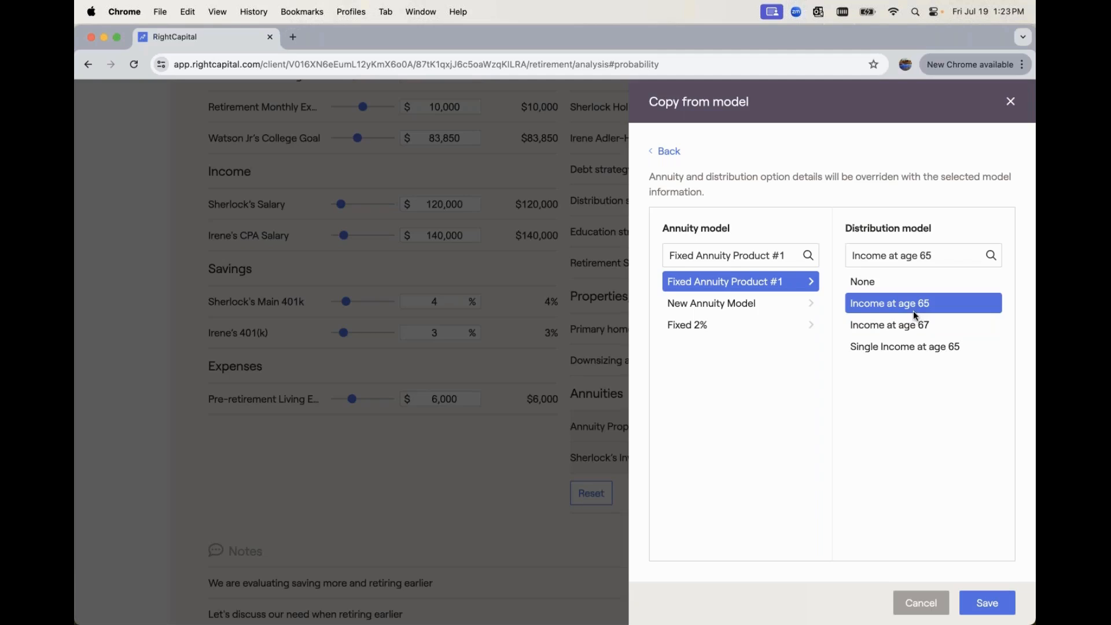
pyautogui.click(913, 328)
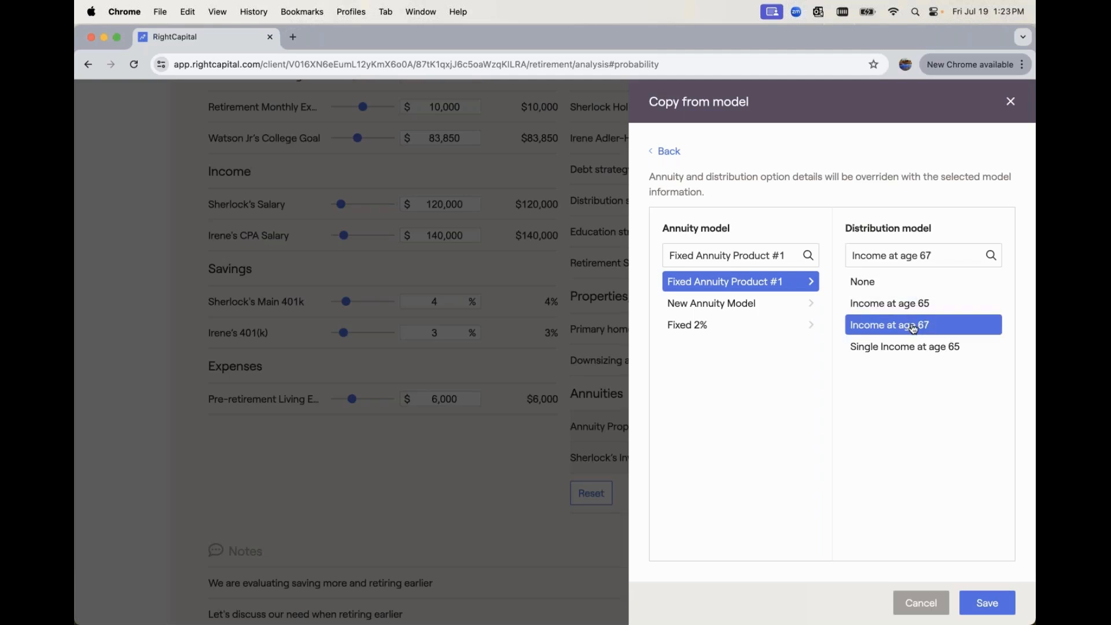
pyautogui.click(992, 603)
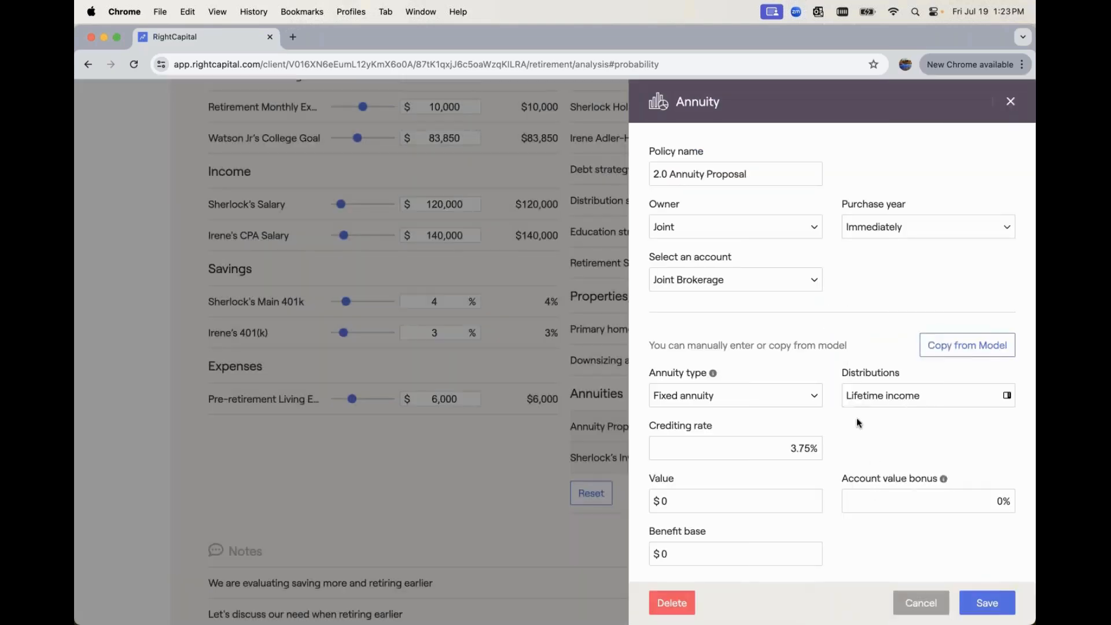
# Set both the annuity's value and its benefit base to $400,000
pyautogui.scroll(-1, 857, 423)
pyautogui.click(739, 487)
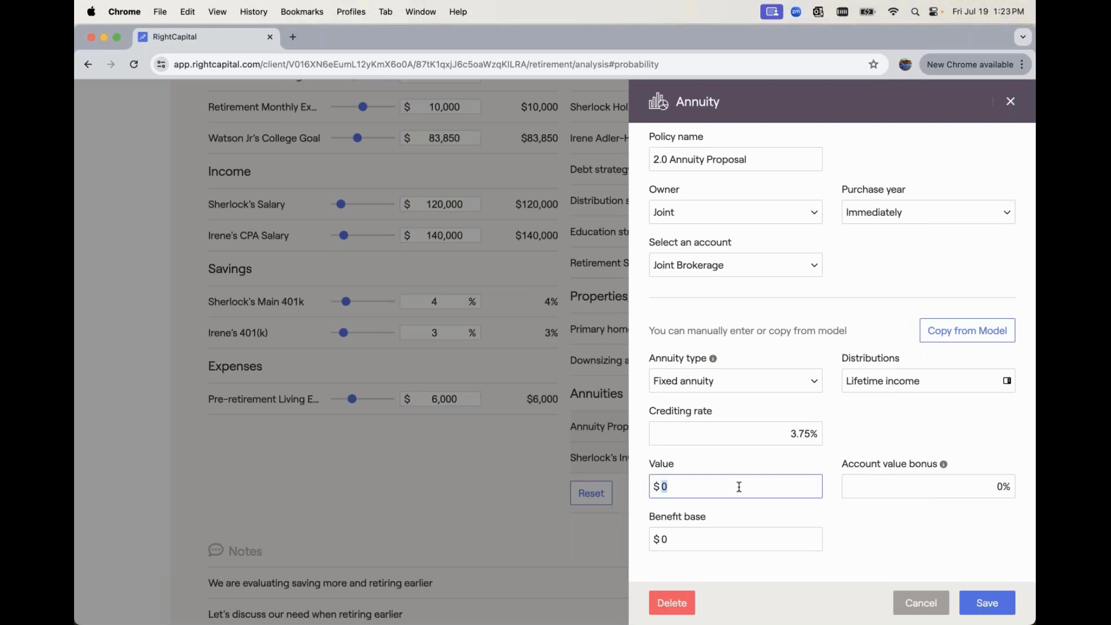
pyautogui.press('BackSpace')
pyautogui.write('400000')
pyautogui.click(749, 539)
pyautogui.write('400000')
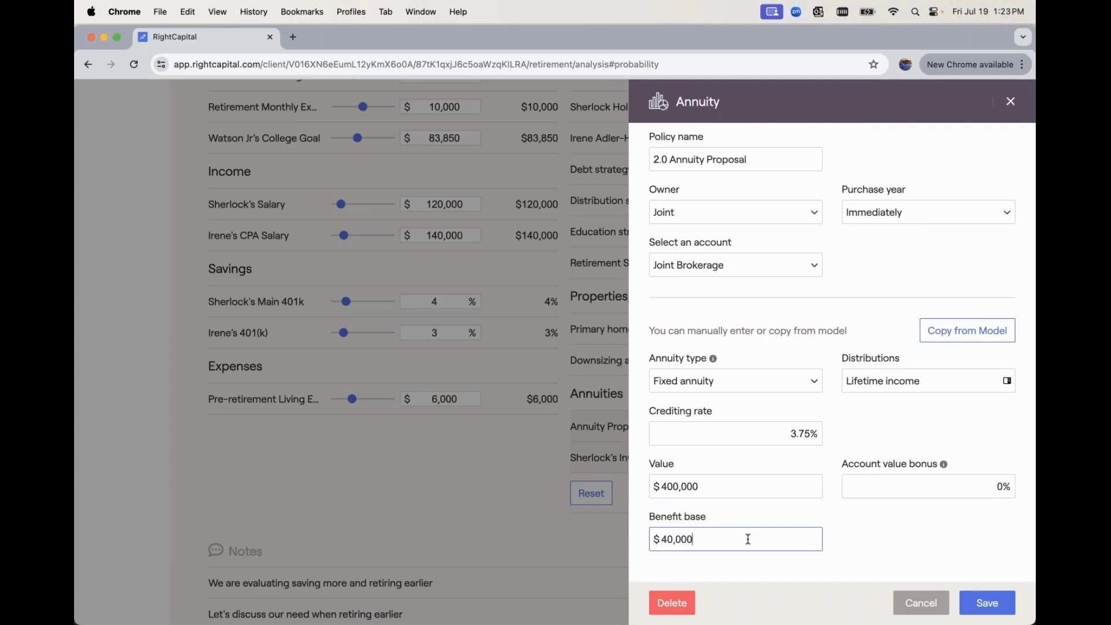
# Review and save the annuity's lifetime income distribution settings, and save the 2.0 Annuity Proposal to the plan
pyautogui.click(868, 380)
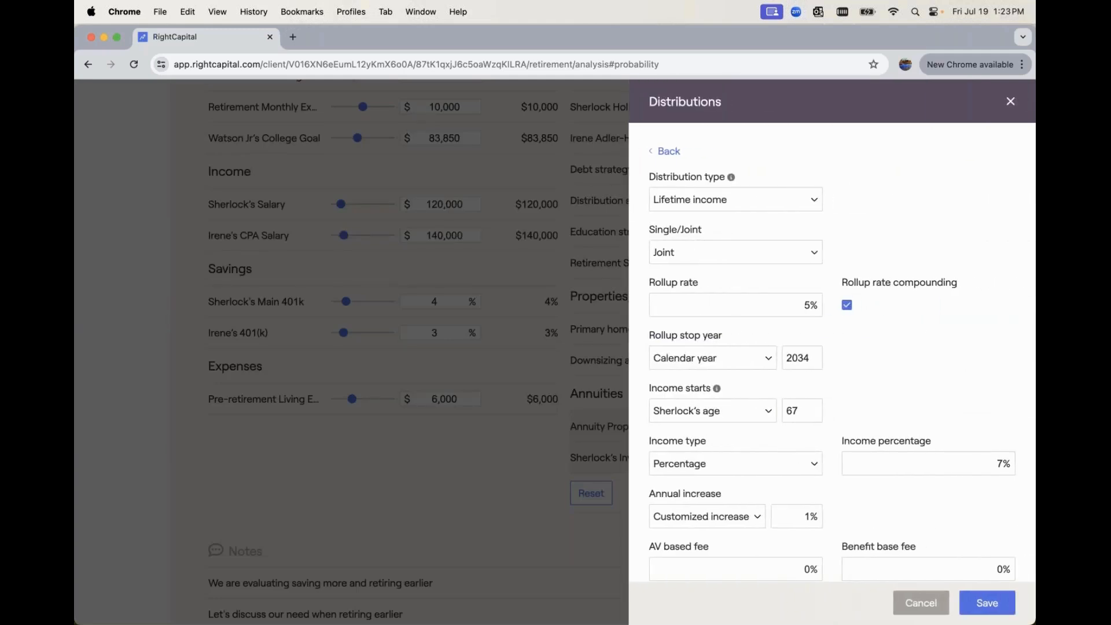
pyautogui.scroll(-1, 842, 351)
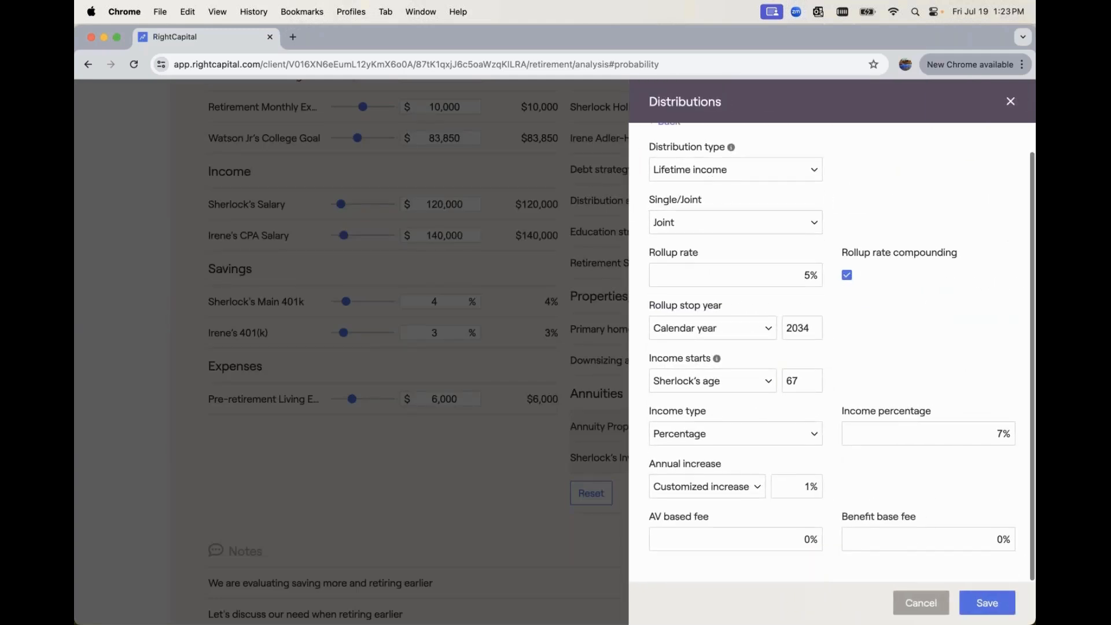
pyautogui.click(978, 601)
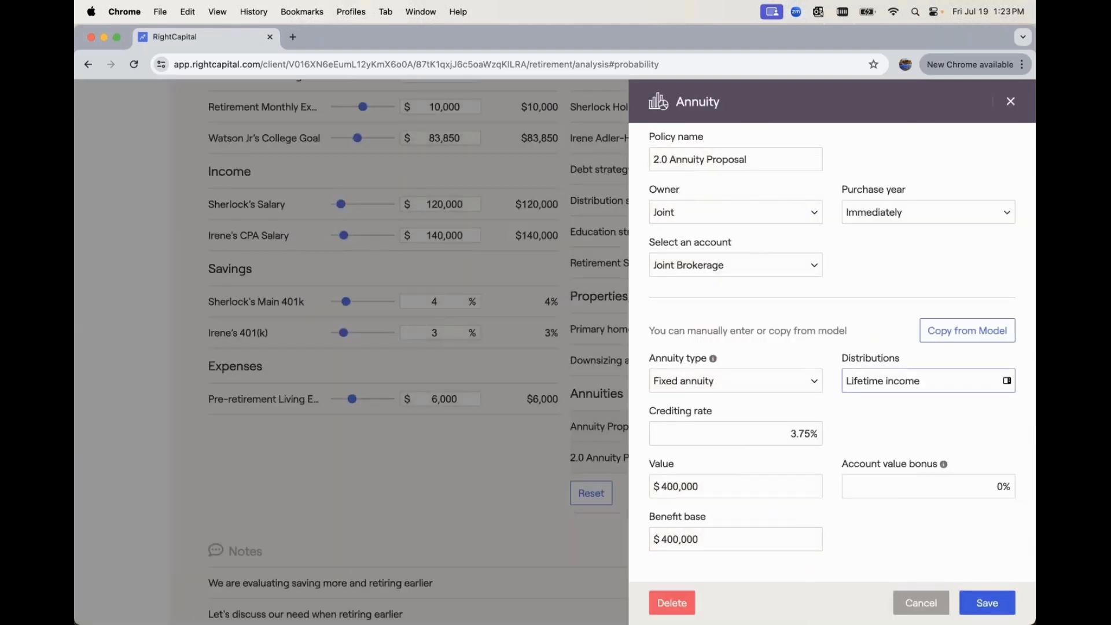
pyautogui.click(985, 605)
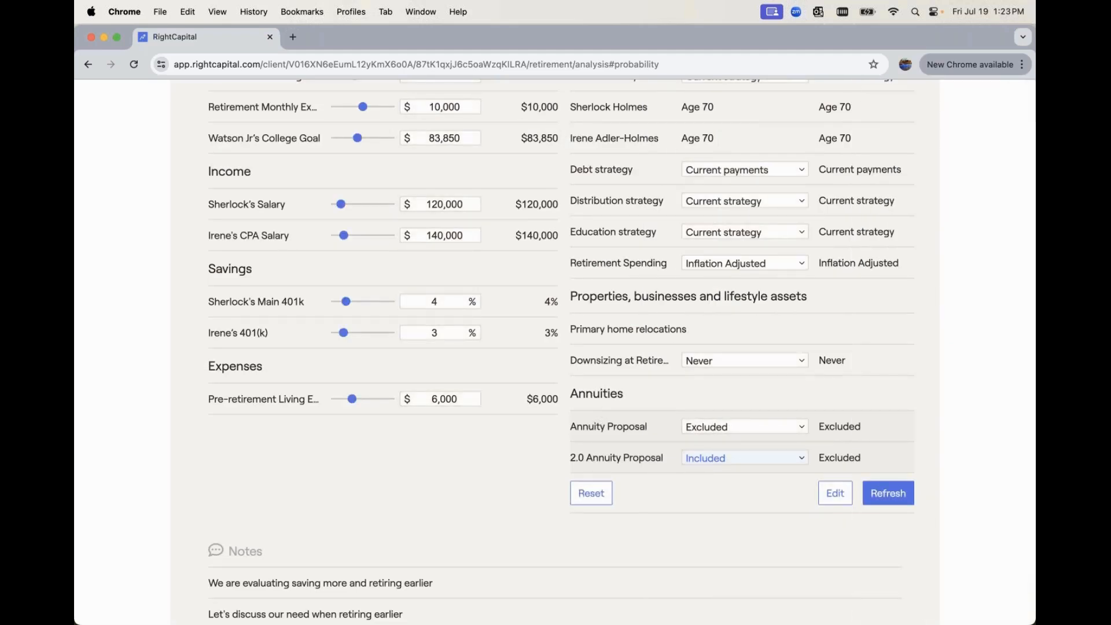
# Examine Annuity 2.0's probability of success, and view its income sources, withdrawal rate and retirement spending charts in the retirement details
pyautogui.scroll(10, 617, 323)
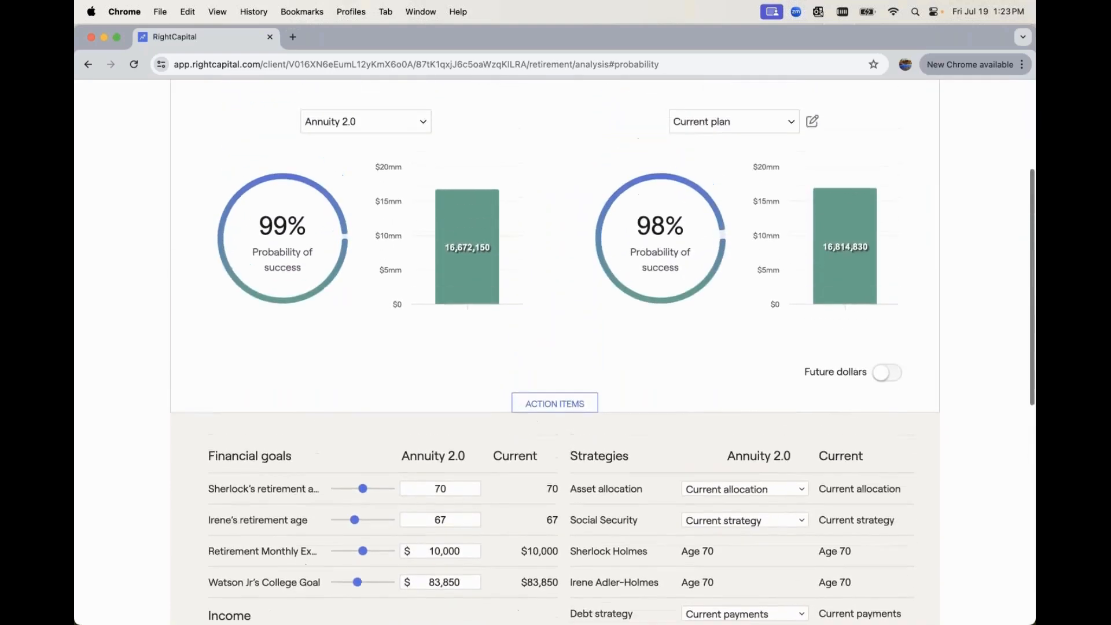
pyautogui.scroll(1, 555, 348)
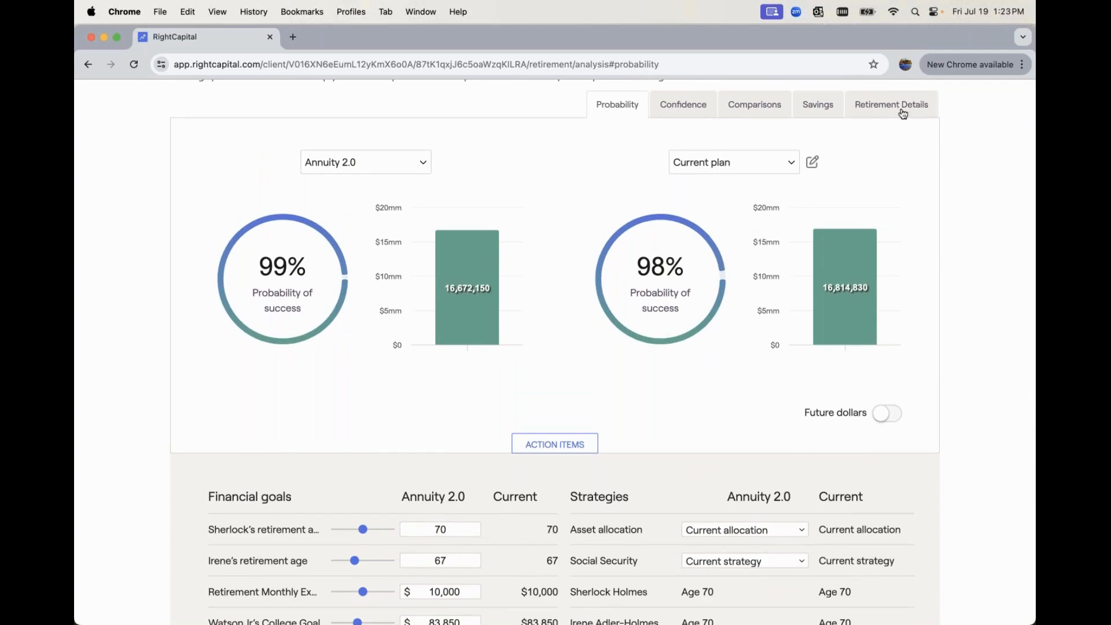
pyautogui.scroll(2, 843, 185)
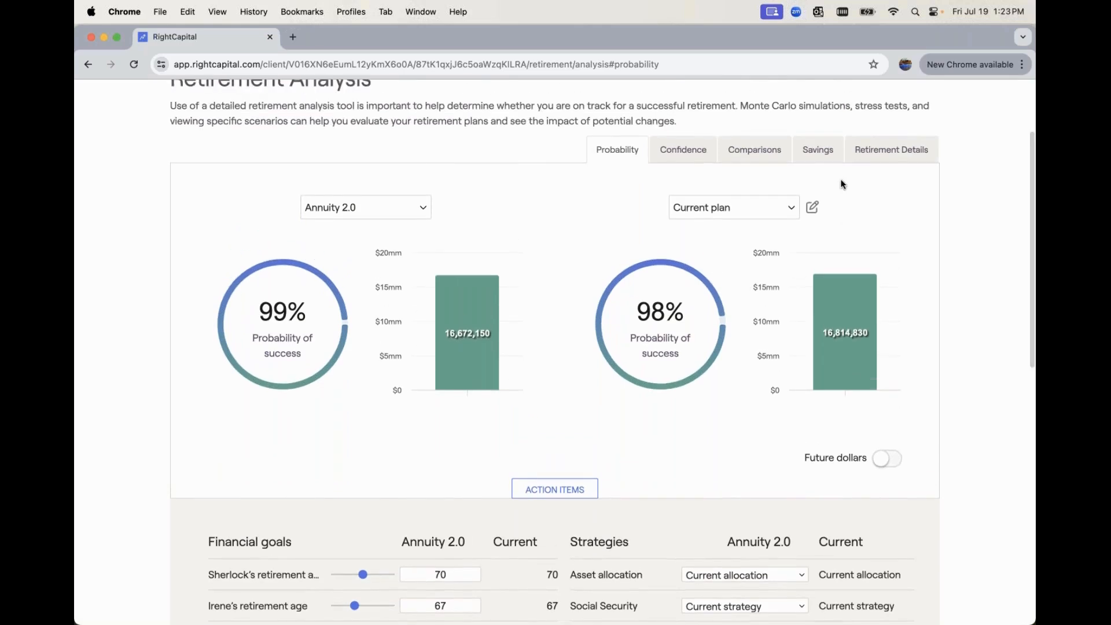
pyautogui.click(889, 154)
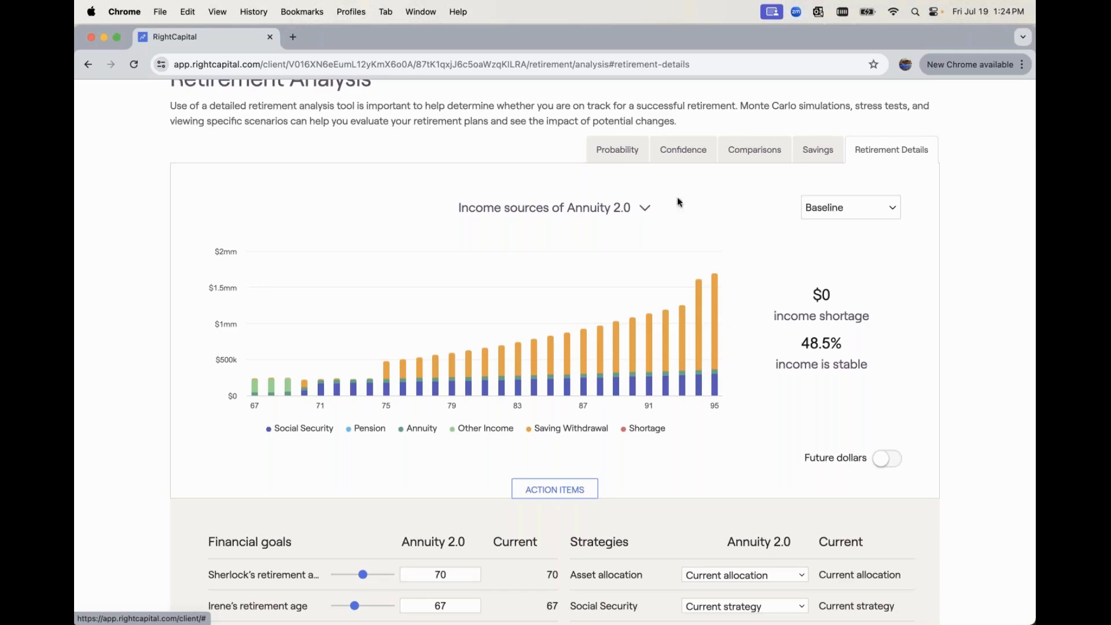
pyautogui.click(633, 211)
pyautogui.click(633, 227)
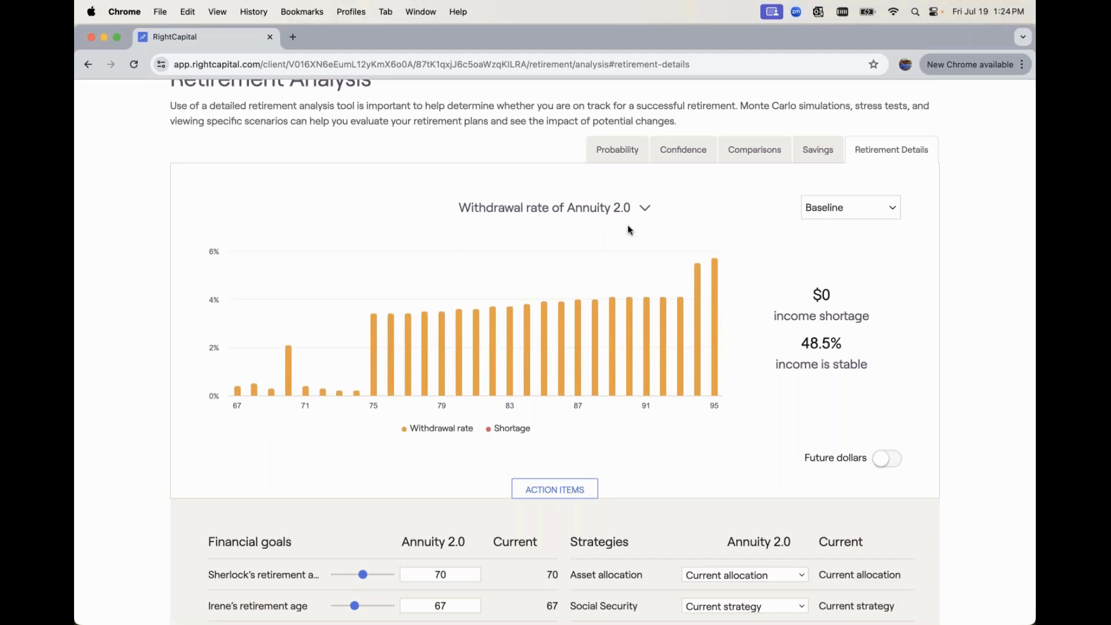
pyautogui.click(604, 210)
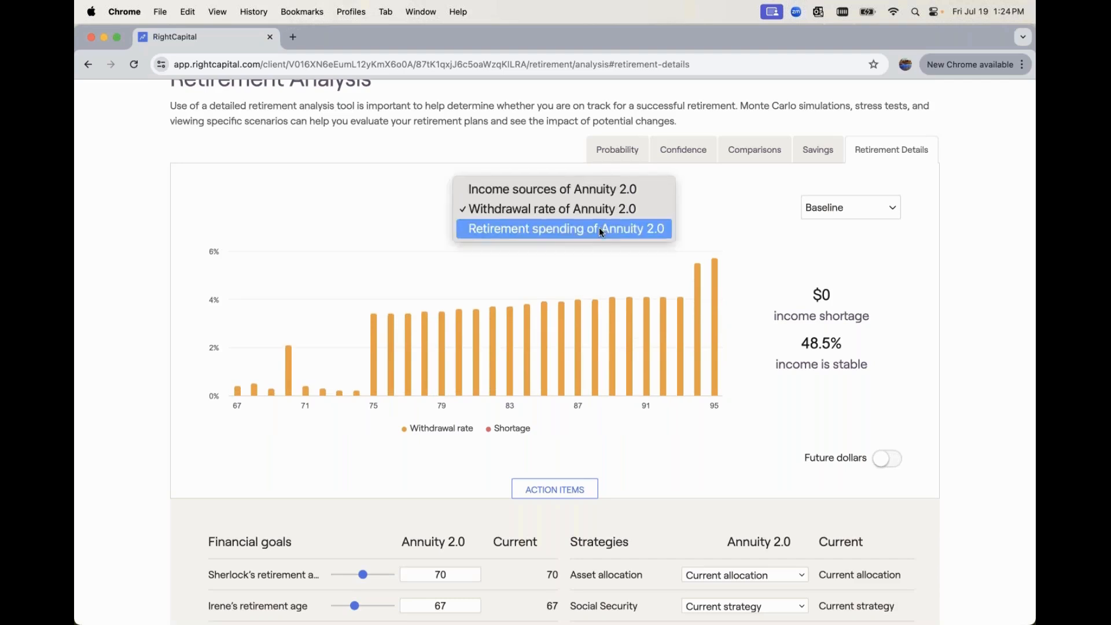
pyautogui.click(600, 229)
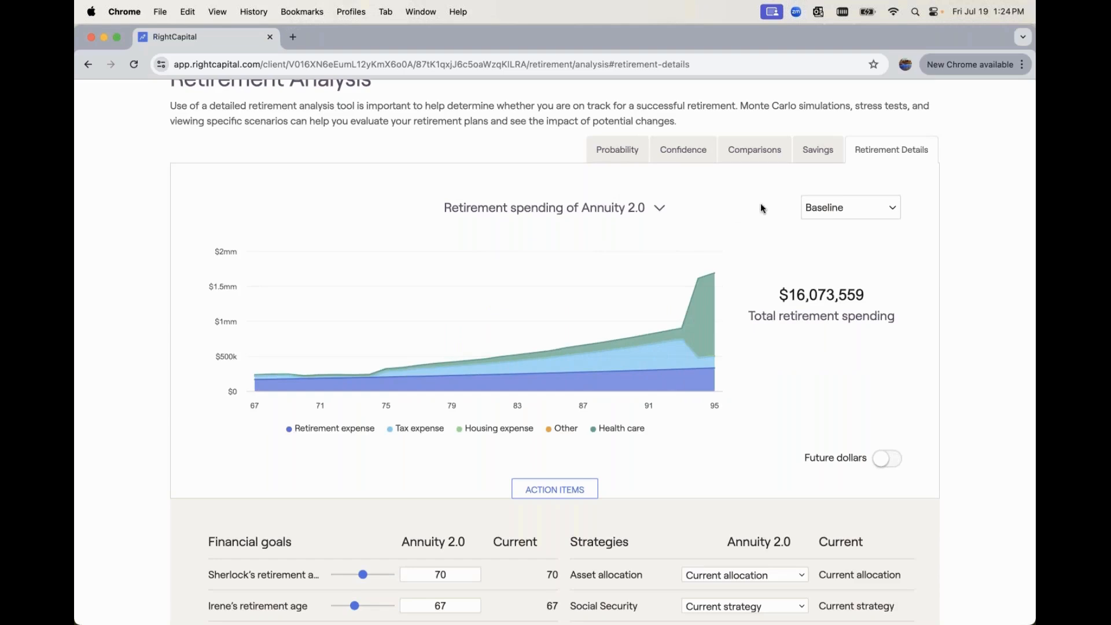
# Compare Annuity 2.0 with the current plan on invested assets, taxes and assets at retirement
pyautogui.scroll(2, 761, 206)
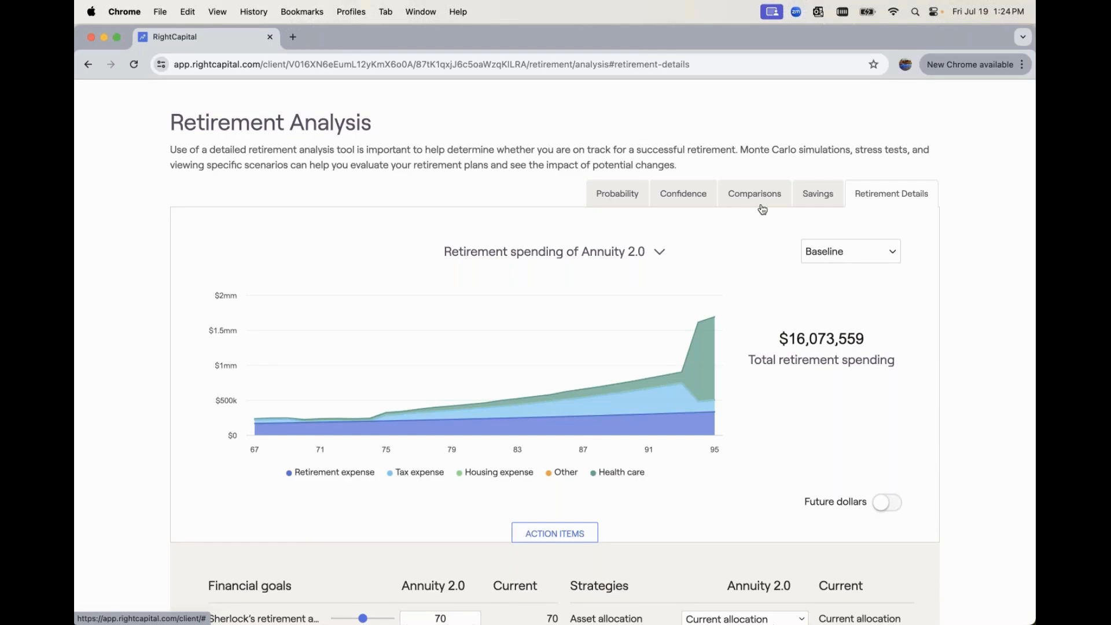
pyautogui.click(761, 207)
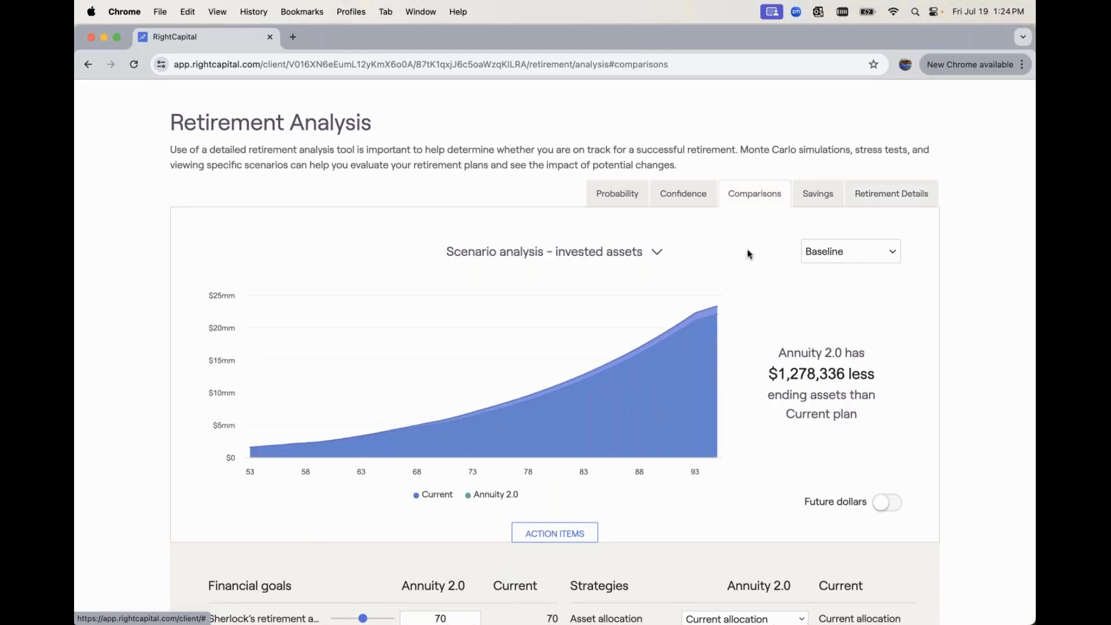
pyautogui.scroll(-3, 748, 254)
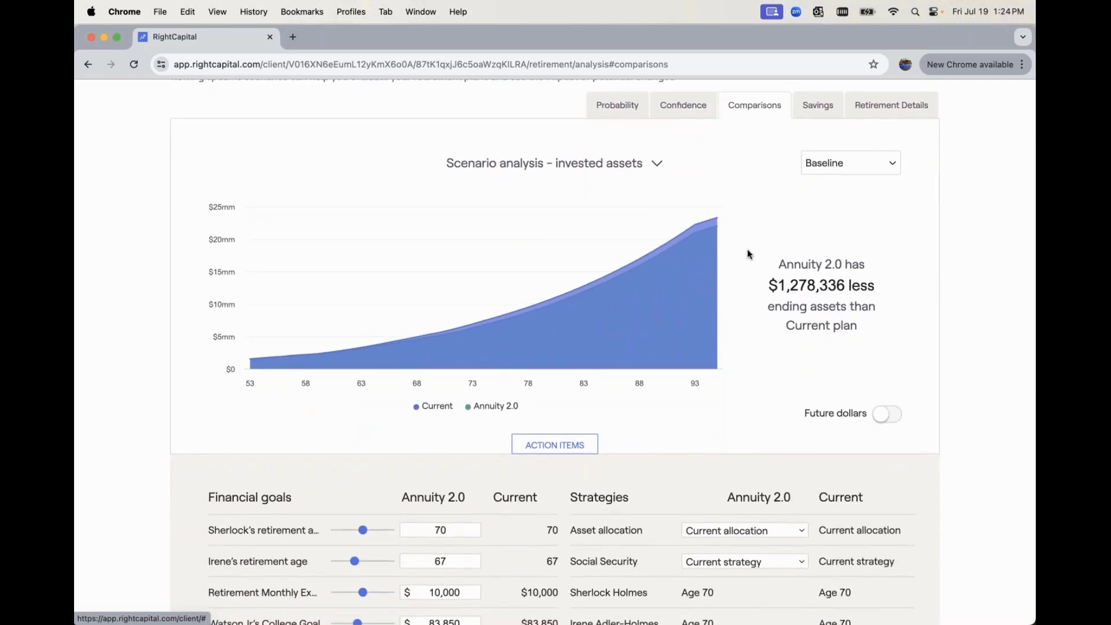
pyautogui.click(619, 166)
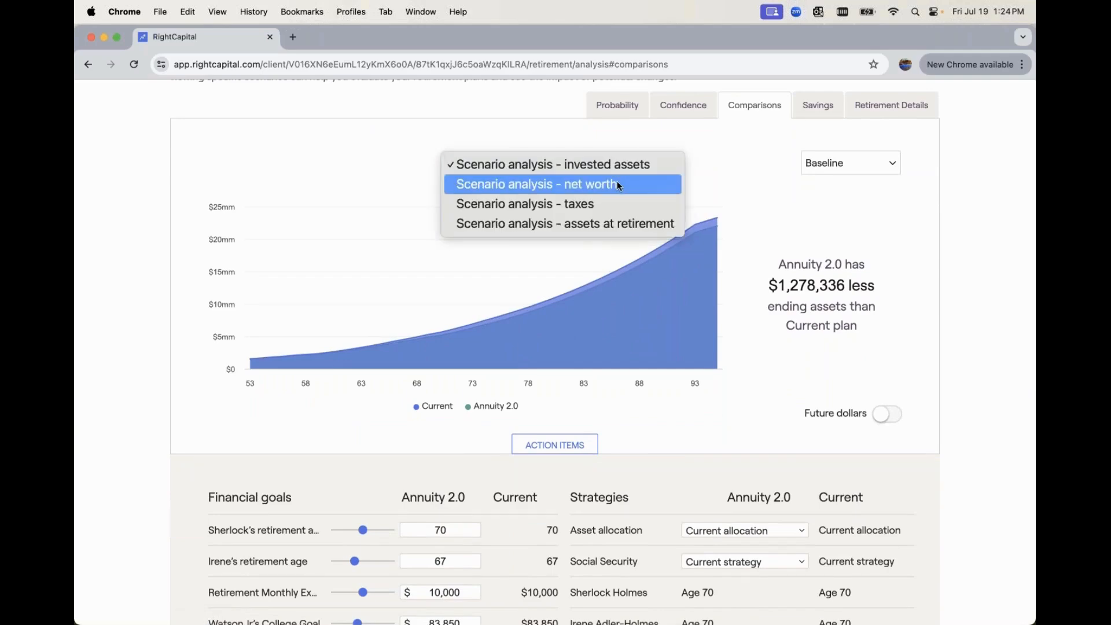
pyautogui.click(617, 204)
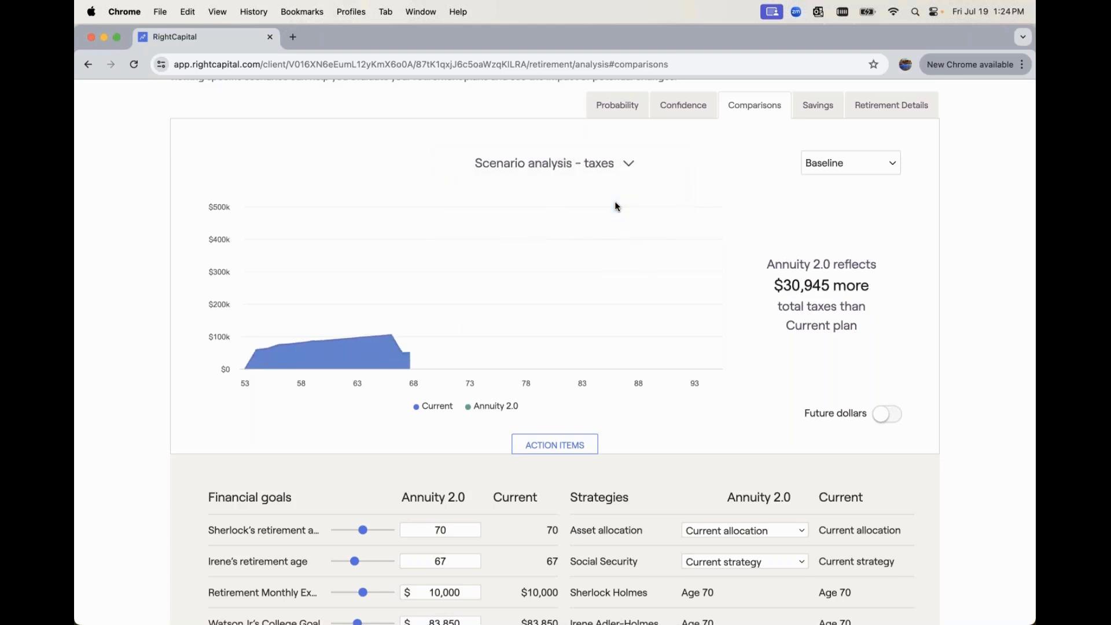
pyautogui.click(612, 165)
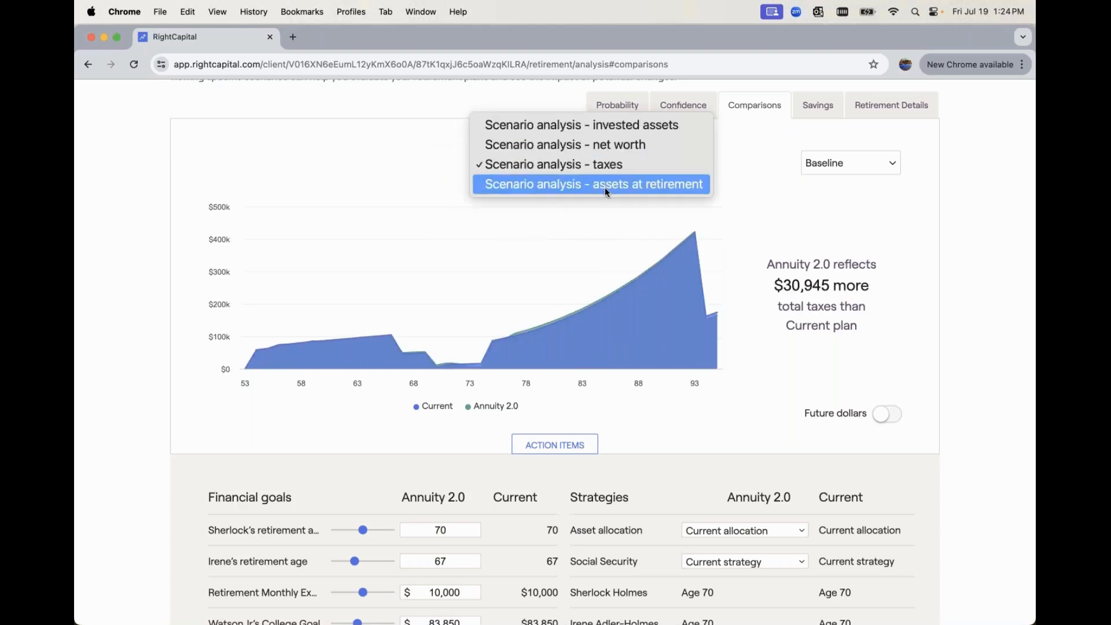
pyautogui.click(605, 186)
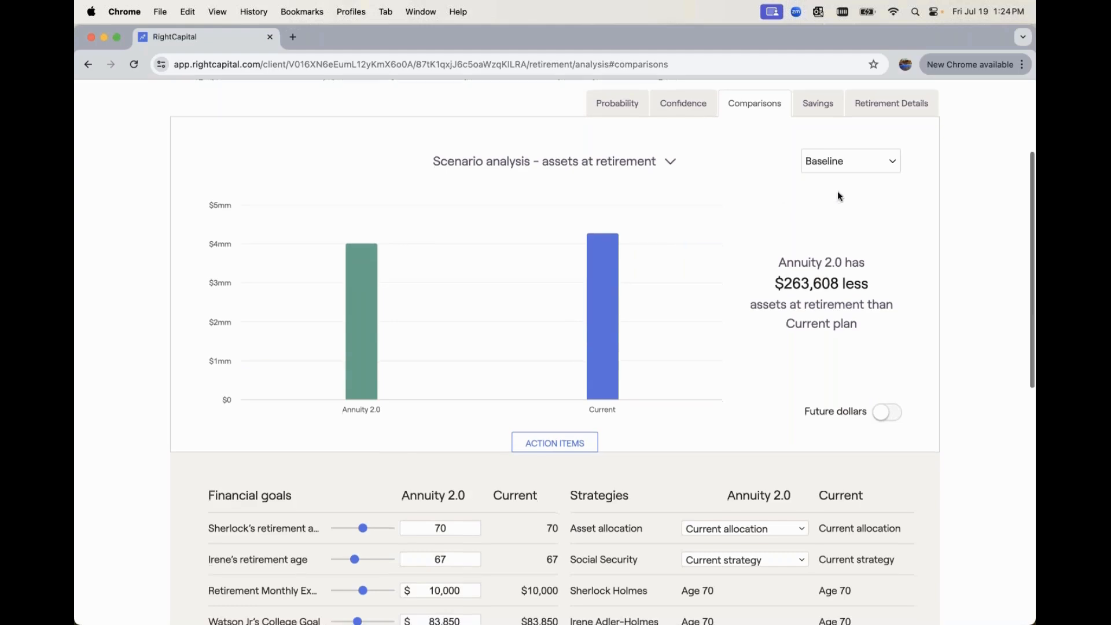
# Return to the probability of success comparison between Annuity 2.0 and the current plan
pyautogui.click(620, 111)
pyautogui.scroll(2, 644, 179)
pyautogui.scroll(2, 644, 179)
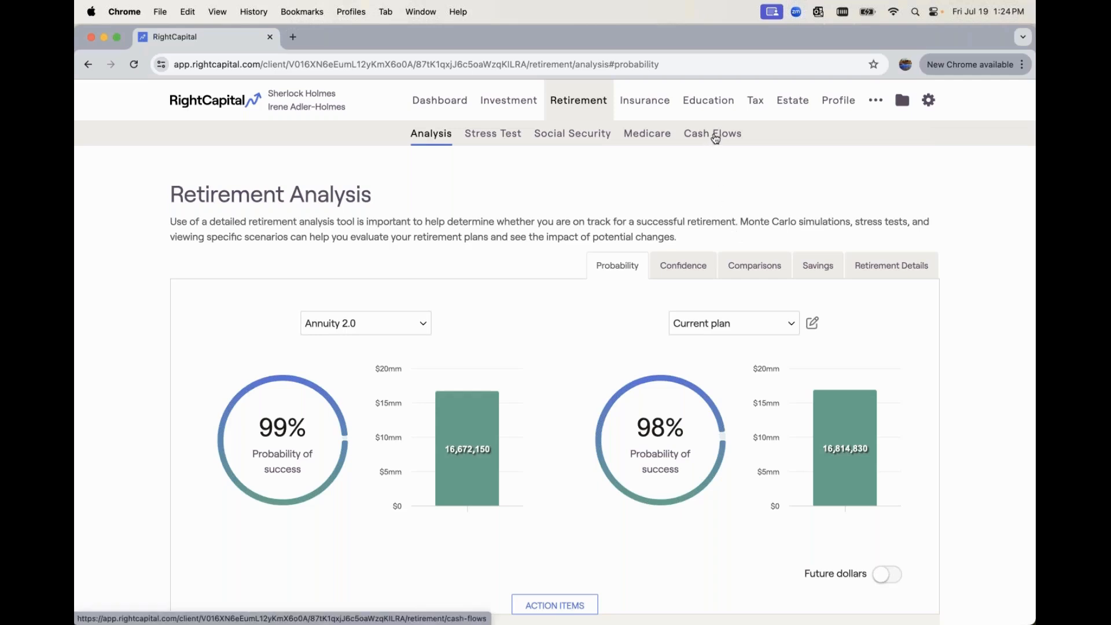
# Open the retirement cash flows, examine the current plan's Waterfall map, and move its timeline to 2037
pyautogui.click(715, 137)
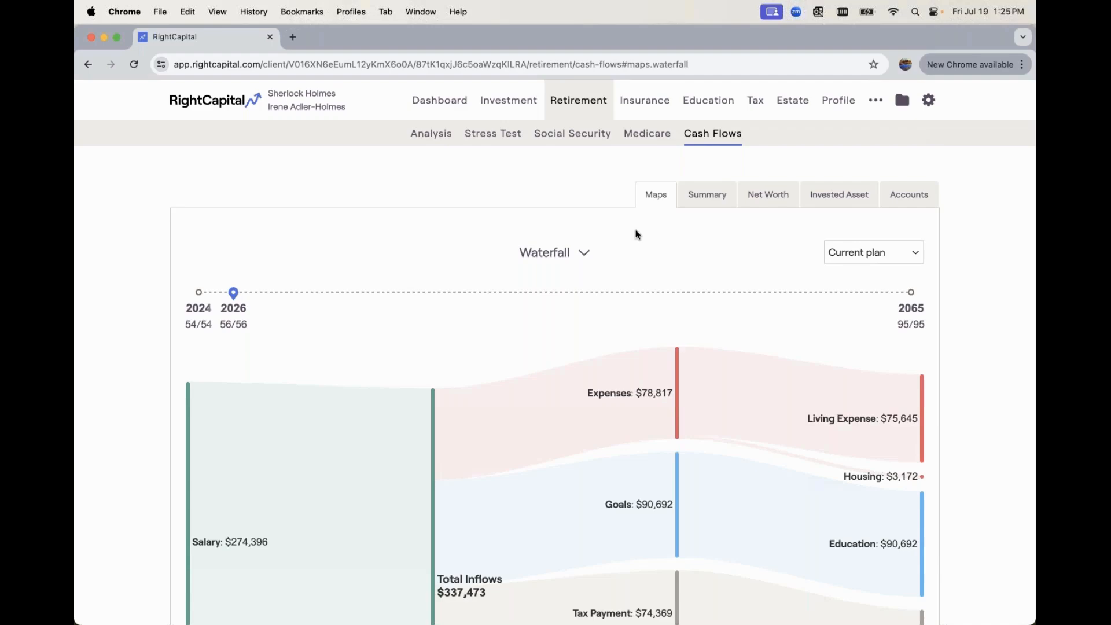
pyautogui.scroll(-2, 638, 234)
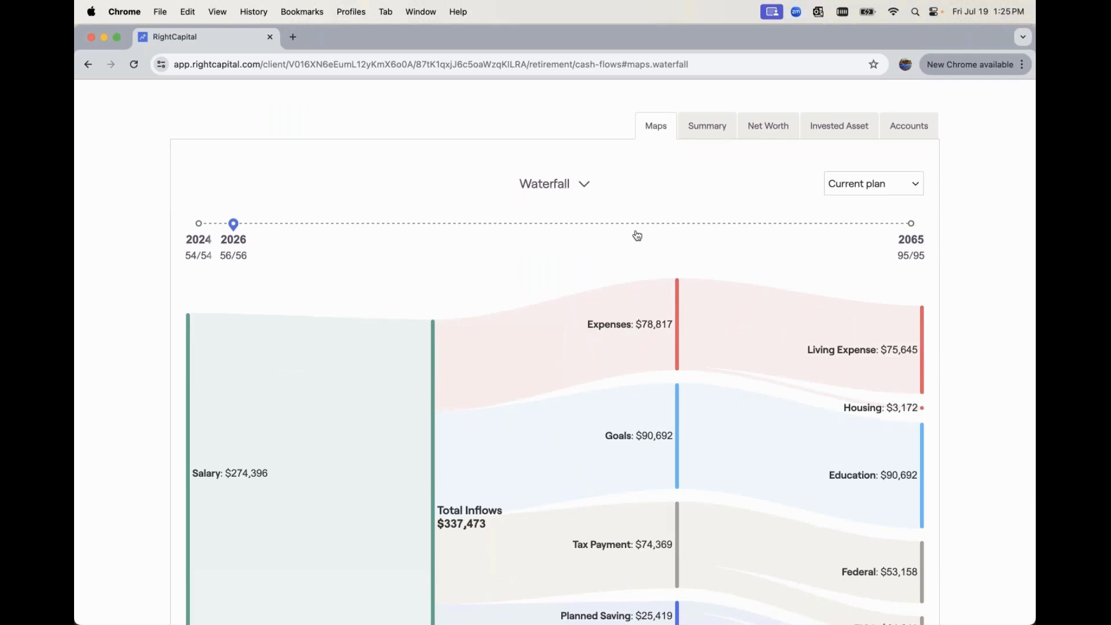
pyautogui.scroll(-2, 637, 235)
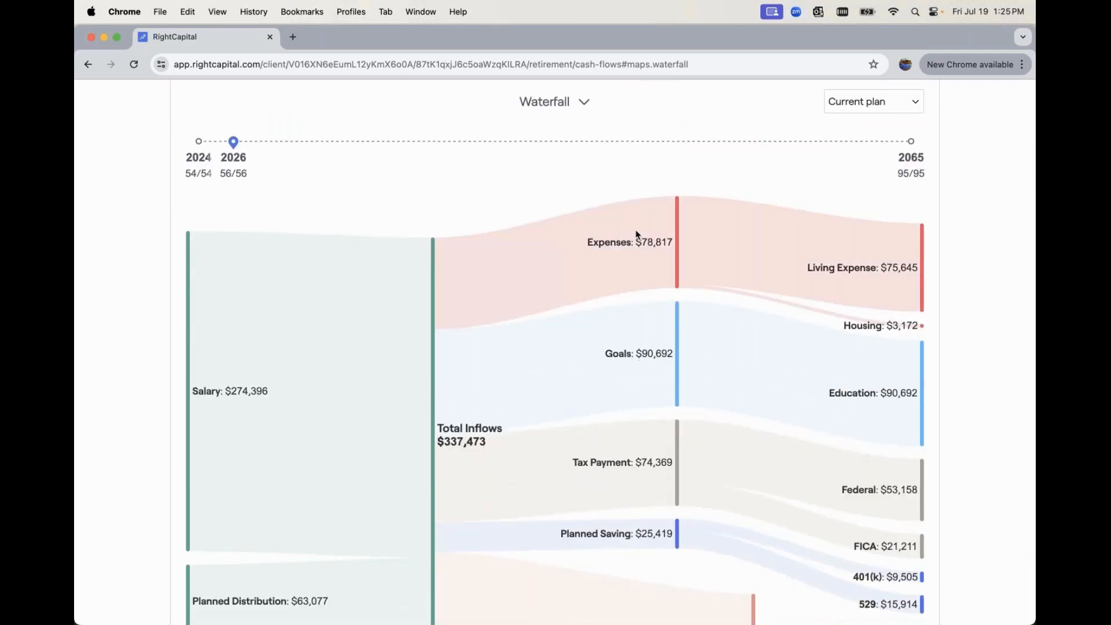
pyautogui.scroll(-2, 637, 234)
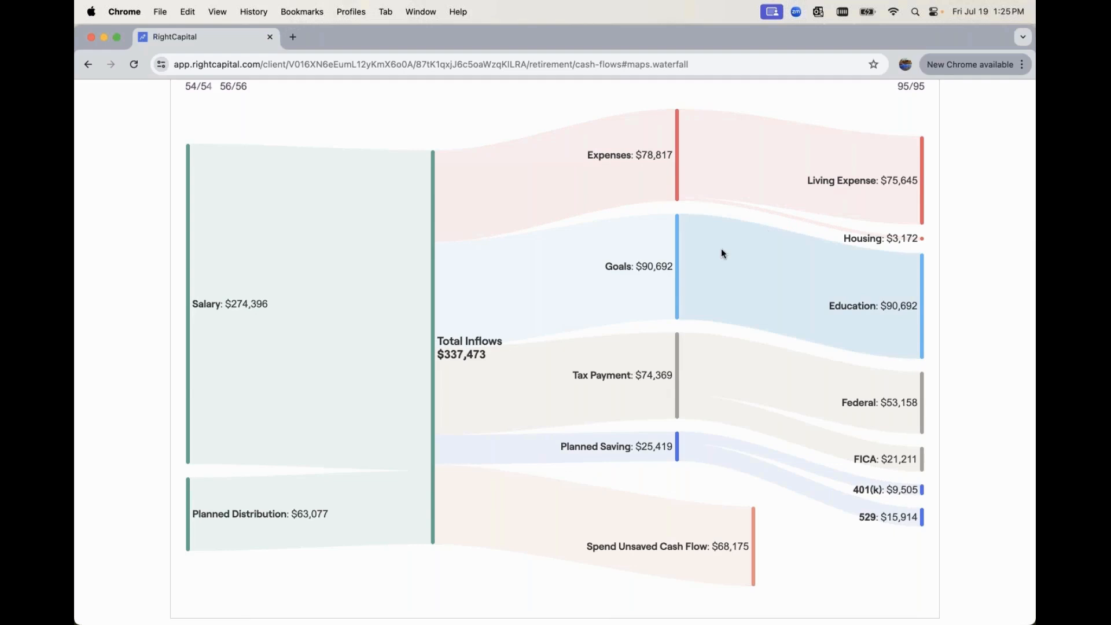
pyautogui.scroll(3, 721, 253)
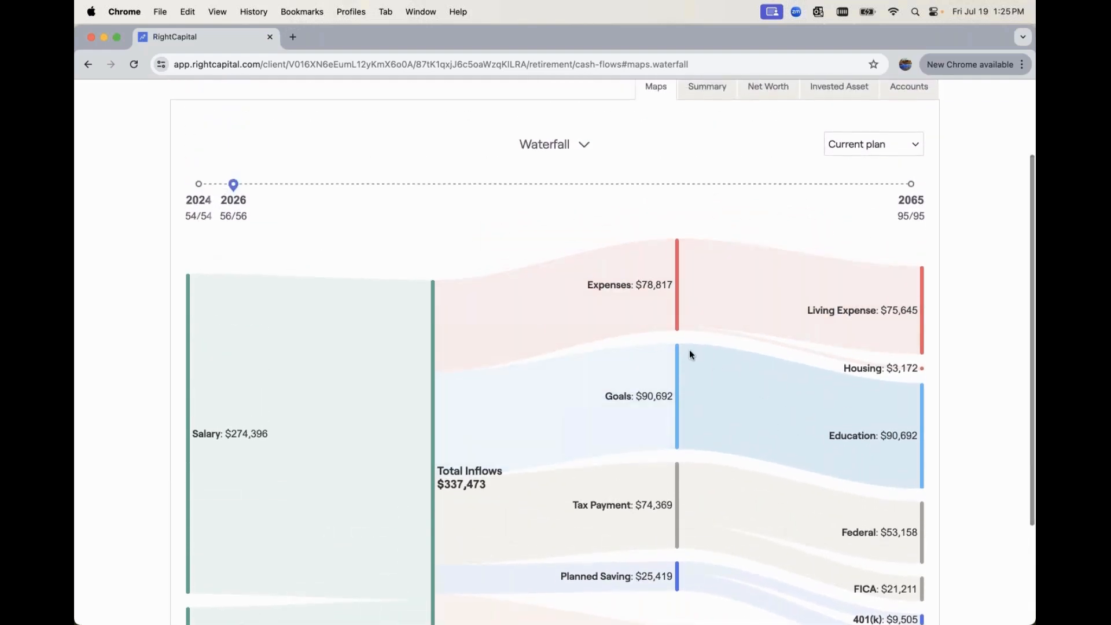
pyautogui.scroll(2, 690, 355)
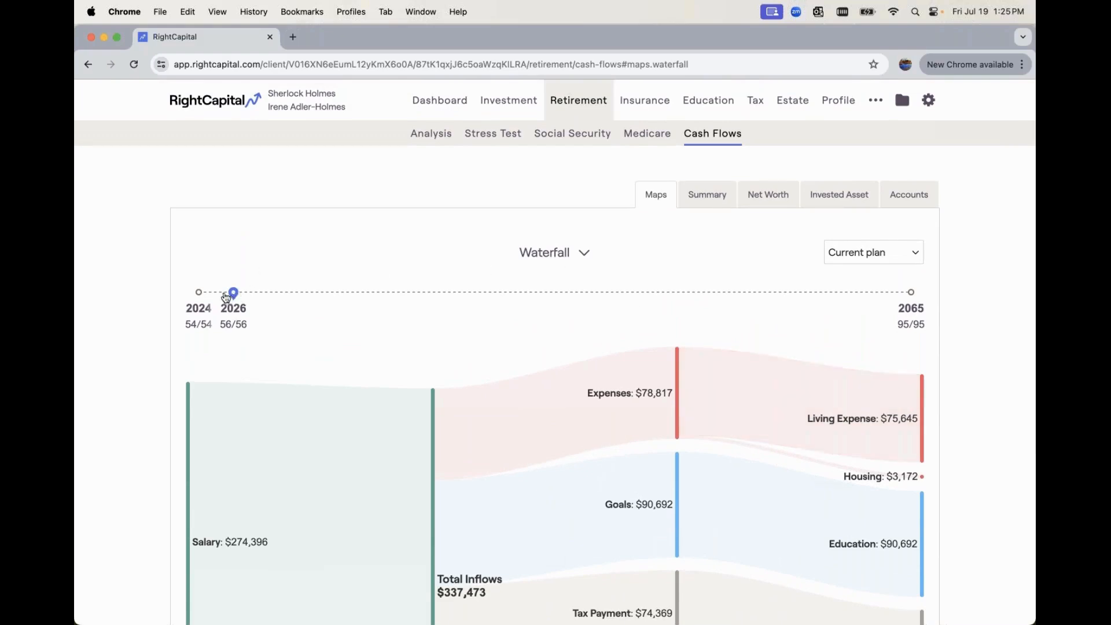
pyautogui.moveTo(226, 297)
pyautogui.mouseDown()
pyautogui.moveTo(197, 297)
pyautogui.moveTo(426, 296)
pyautogui.mouseUp()
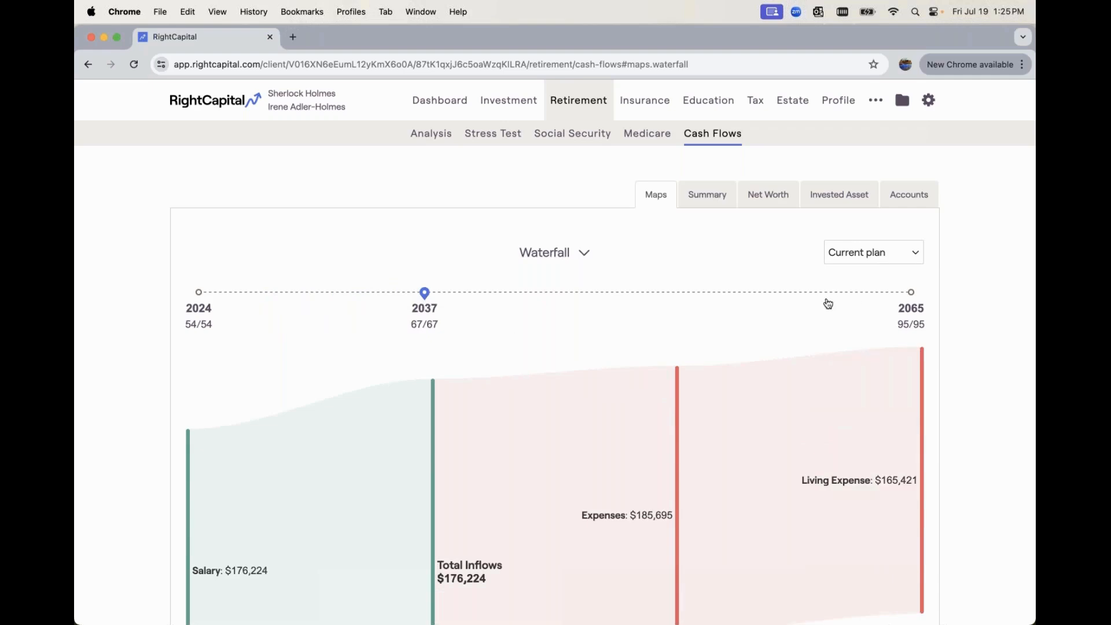
# Examine the current plan's 2037 income, expenses, tax payment, planned saving and net cash flow in the Waterfall map
pyautogui.scroll(-5, 828, 304)
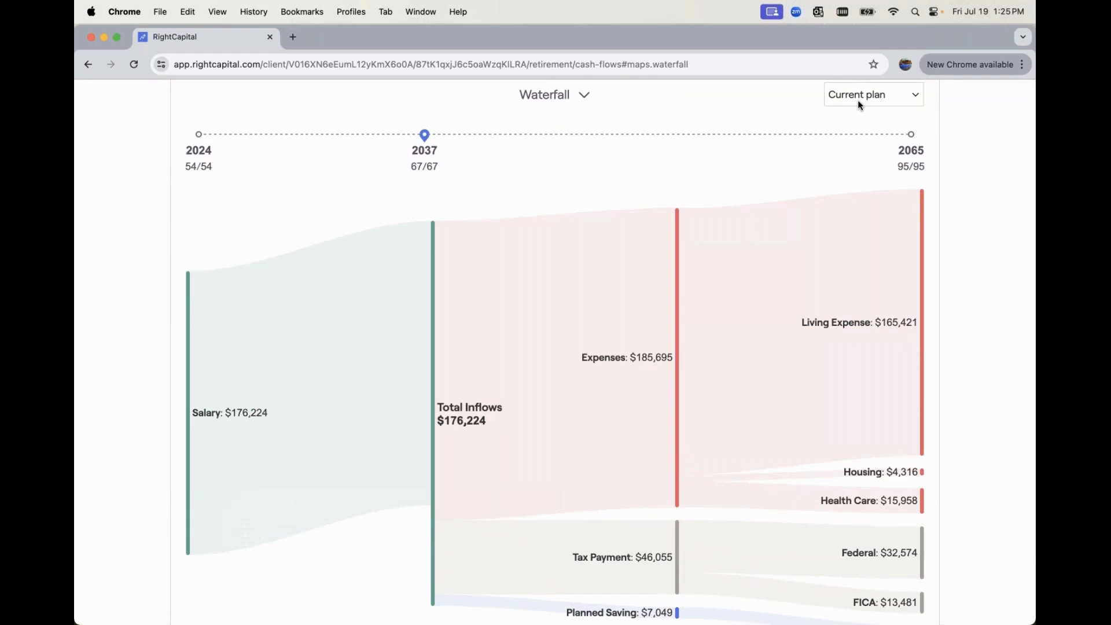
pyautogui.scroll(-1, 678, 266)
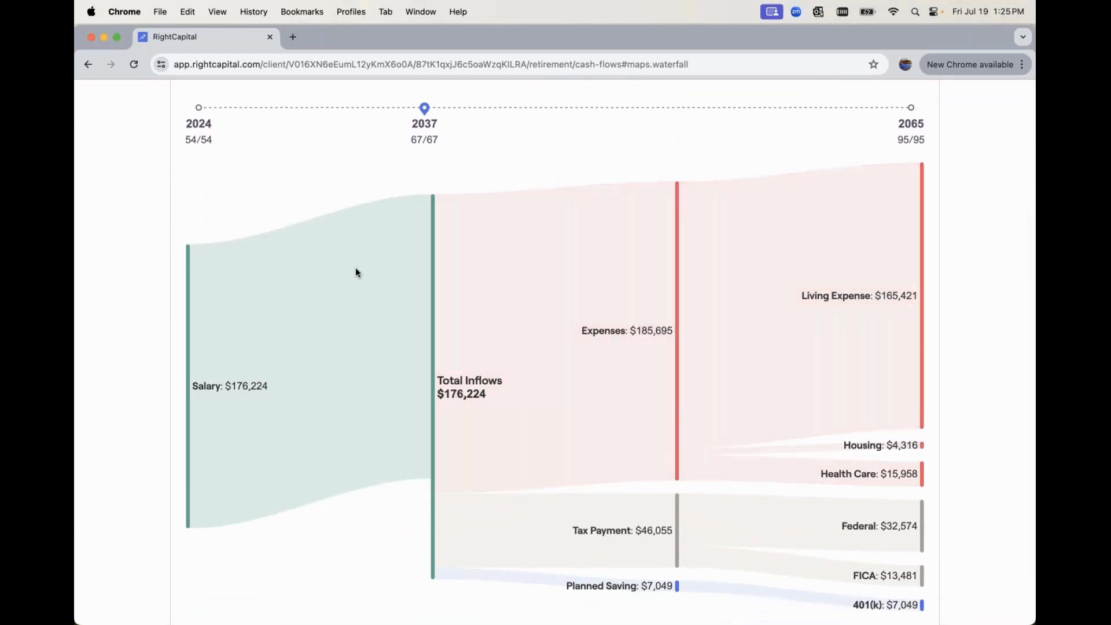
pyautogui.scroll(-1, 628, 320)
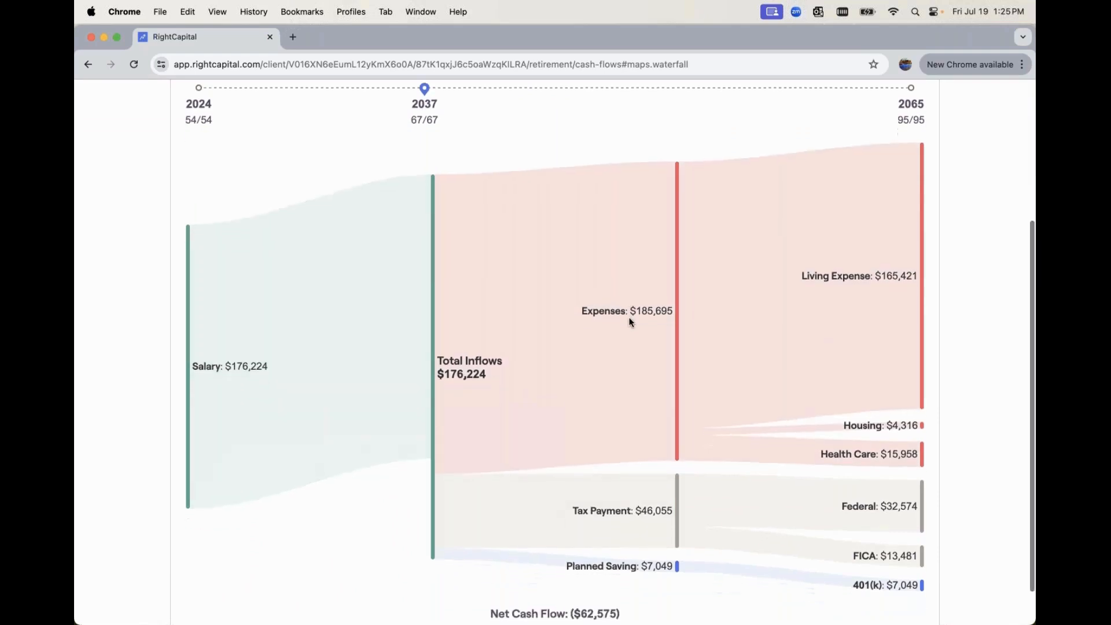
pyautogui.scroll(5, 630, 322)
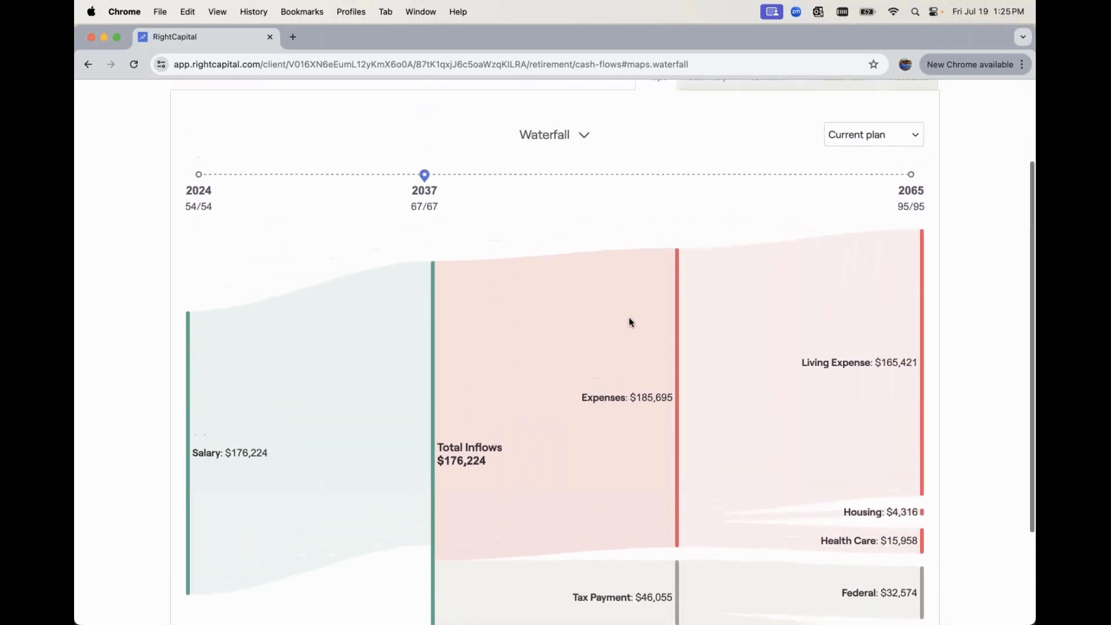
# Show the Annuity 2.0 plan in the Waterfall map and examine its 2037 inflows, including annuities, outflows and net cash flow
pyautogui.click(863, 200)
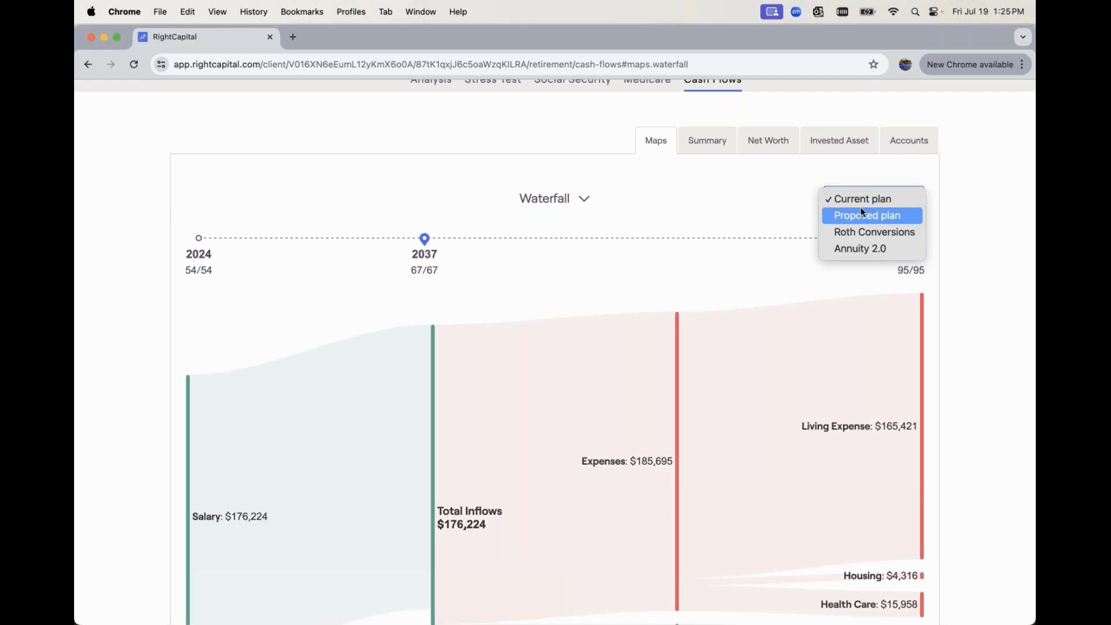
pyautogui.click(849, 248)
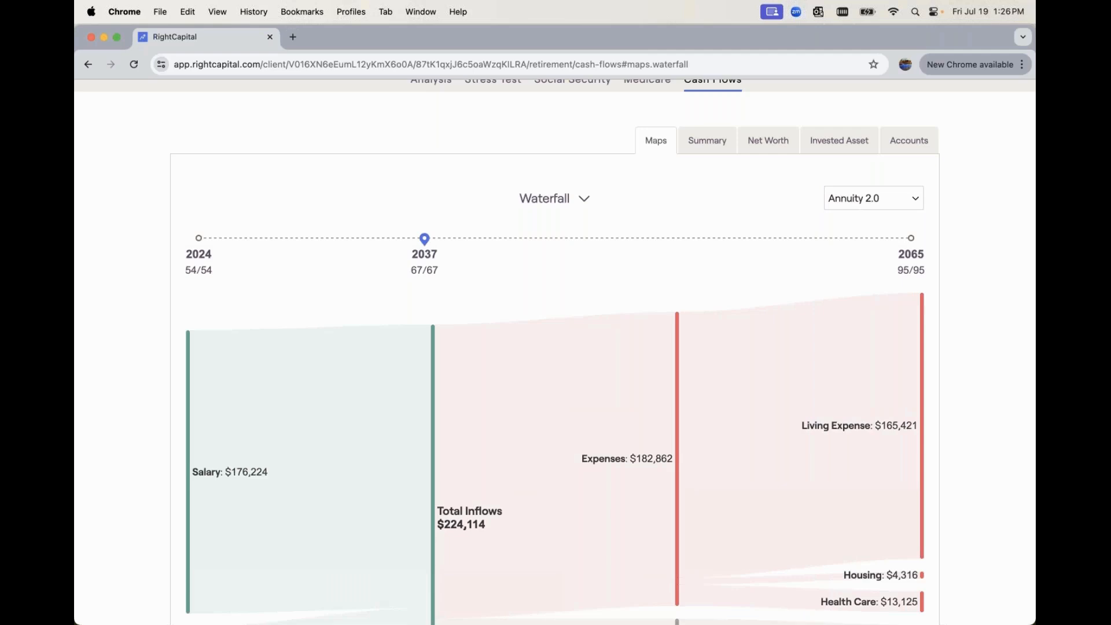
pyautogui.scroll(2, 470, 259)
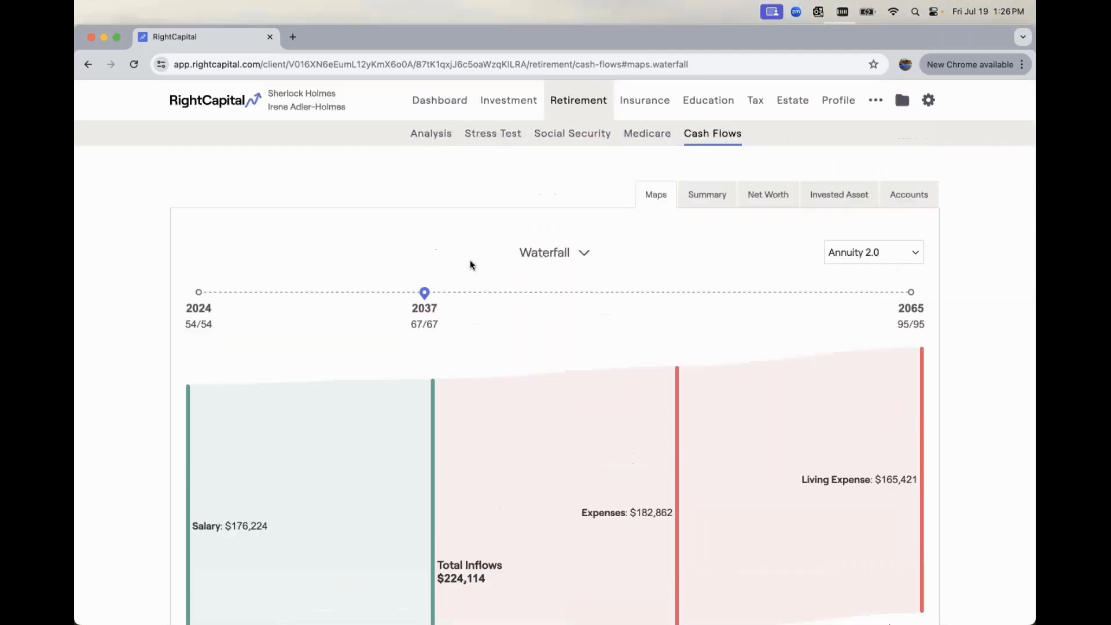
pyautogui.scroll(-5, 372, 263)
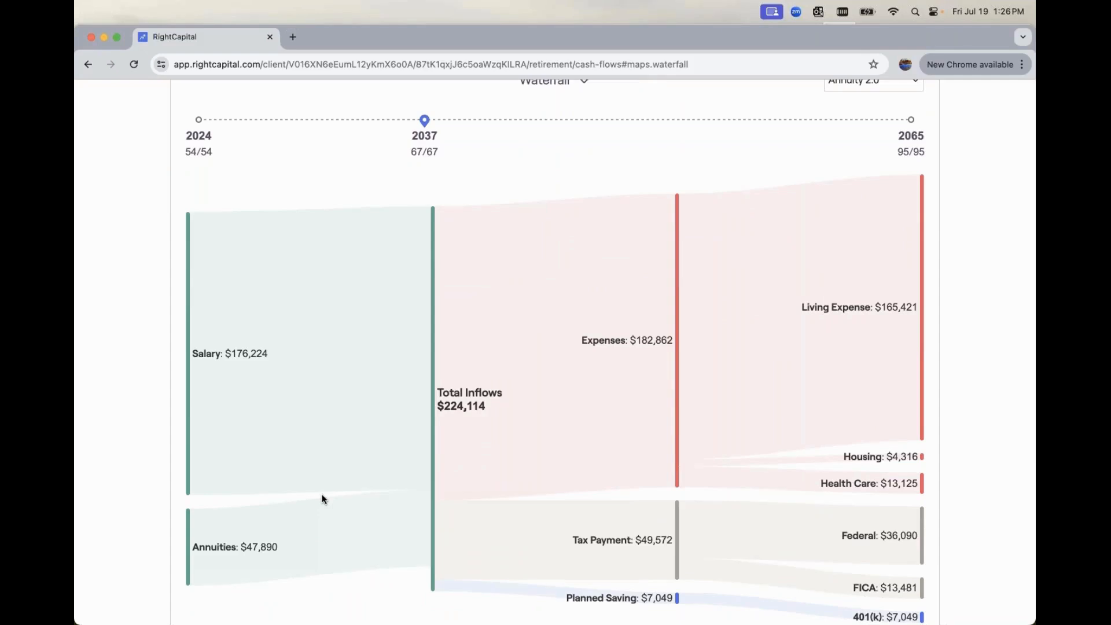
pyautogui.scroll(-1, 323, 499)
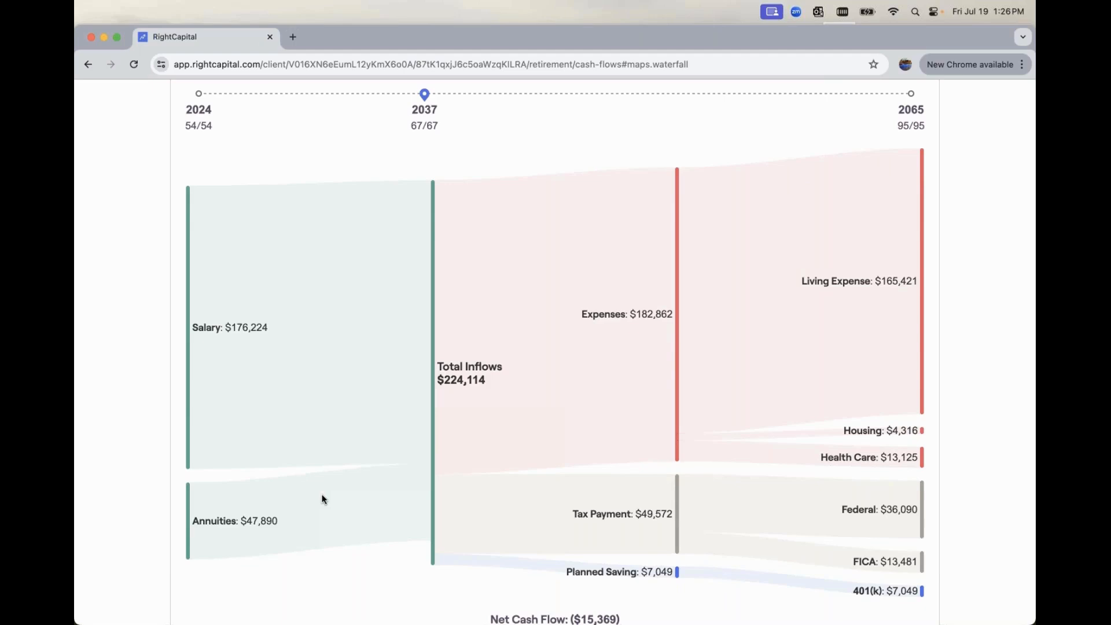
pyautogui.scroll(5, 322, 499)
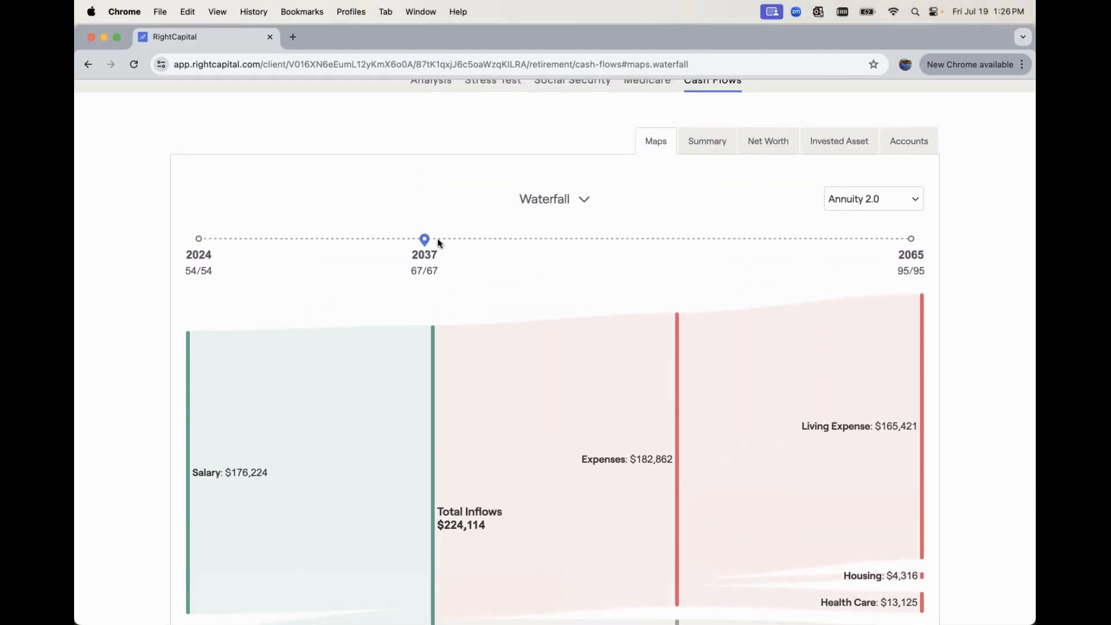
# Move the Waterfall map's timeline to 2042 and review Annuity 2.0's Social Security and annuity inflows against the outflows
pyautogui.moveTo(438, 243); pyautogui.dragTo(510, 239)
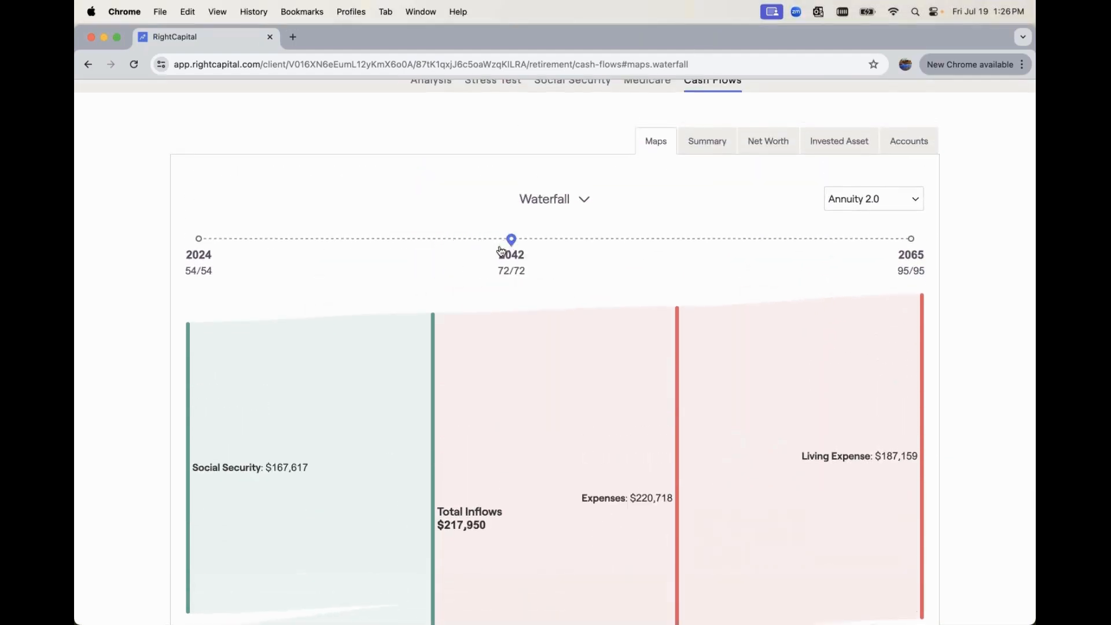
pyautogui.scroll(-5, 459, 352)
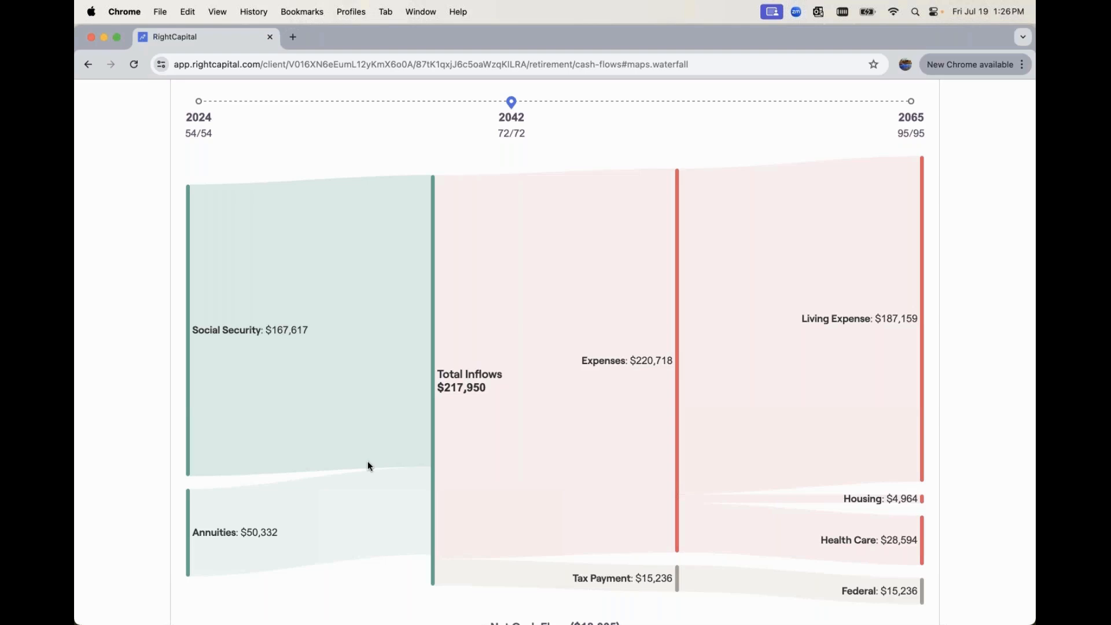
pyautogui.scroll(5, 367, 461)
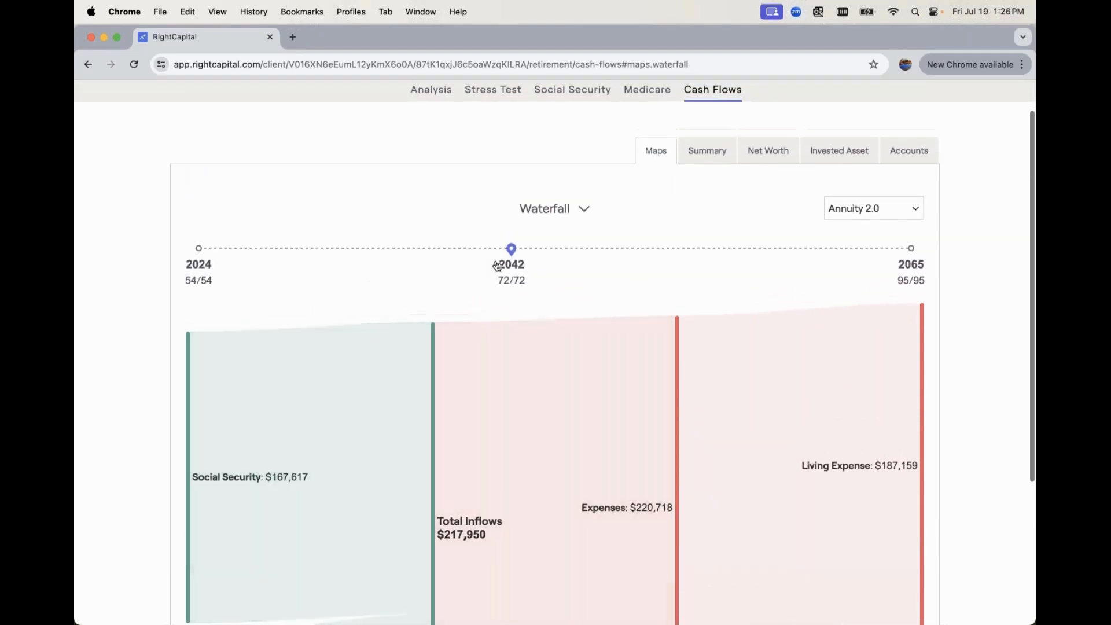
# Change the cash flow map to Breakdown and view Annuity 2.0's itemized inflows and outflows for 2042
pyautogui.click(547, 210)
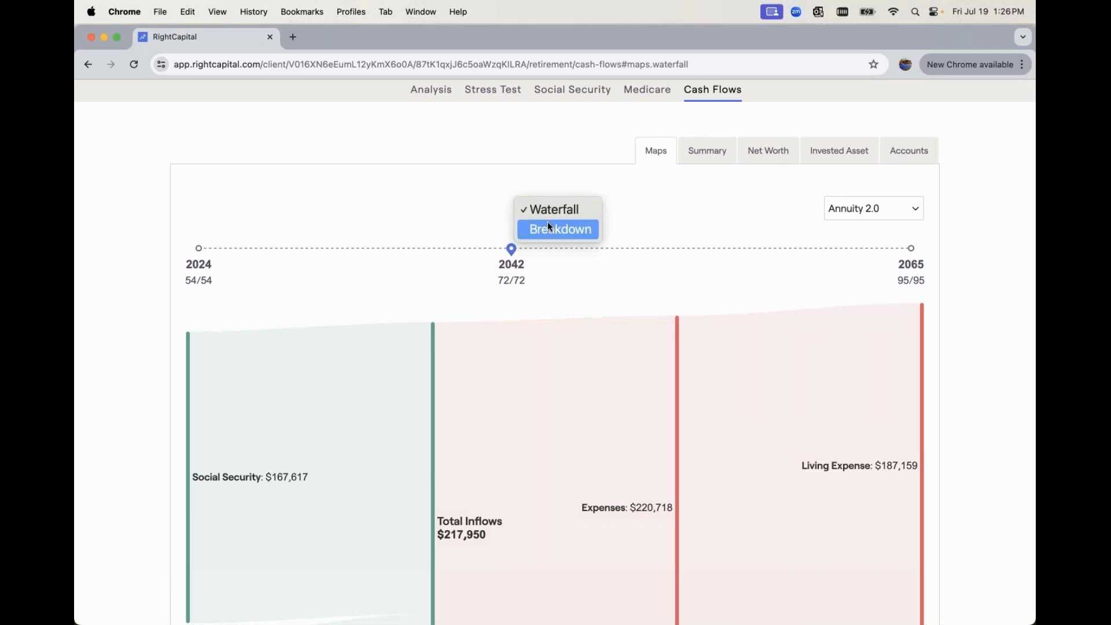
pyautogui.click(547, 223)
pyautogui.scroll(-1, 560, 338)
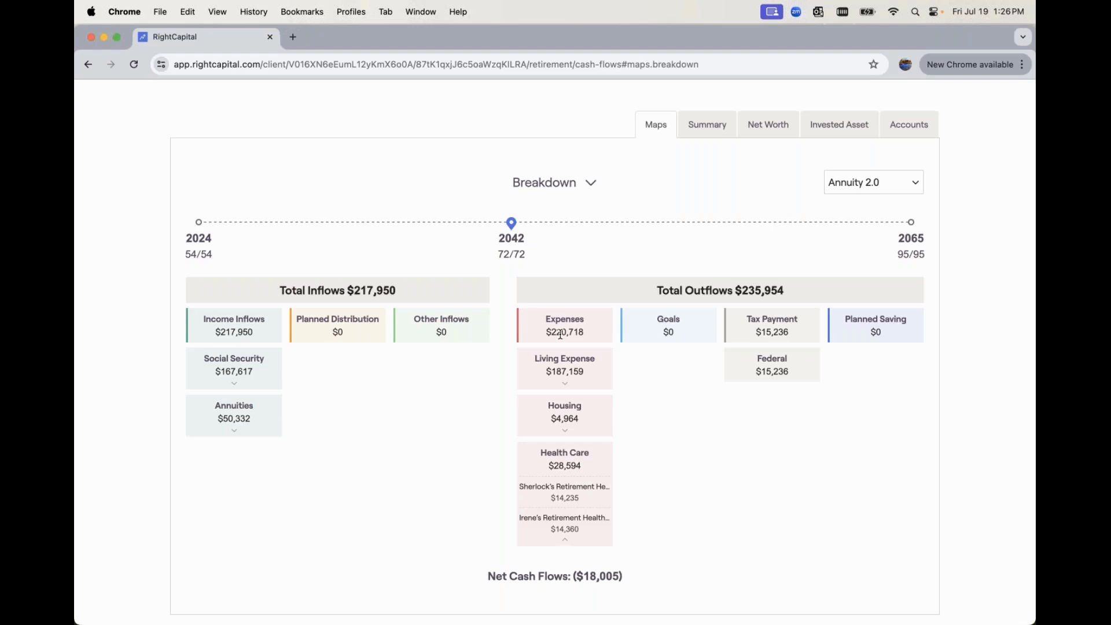
# Open the cash flow summary for Annuity 2.0 and examine the yearly inflows, outflows and net flows through the mid-2040s
pyautogui.click(700, 126)
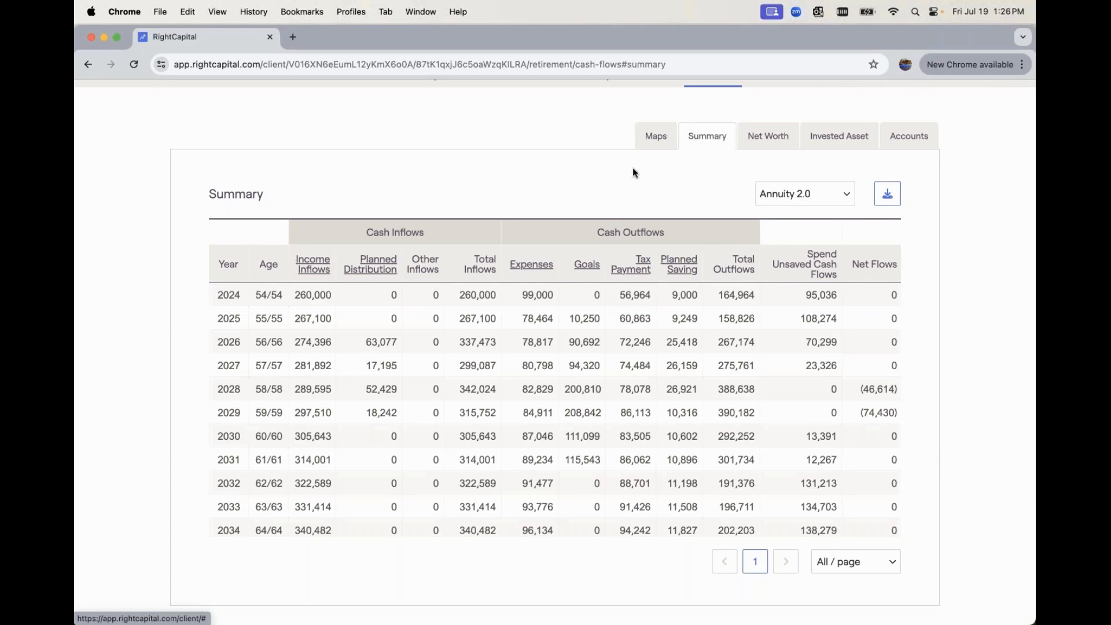
pyautogui.click(794, 193)
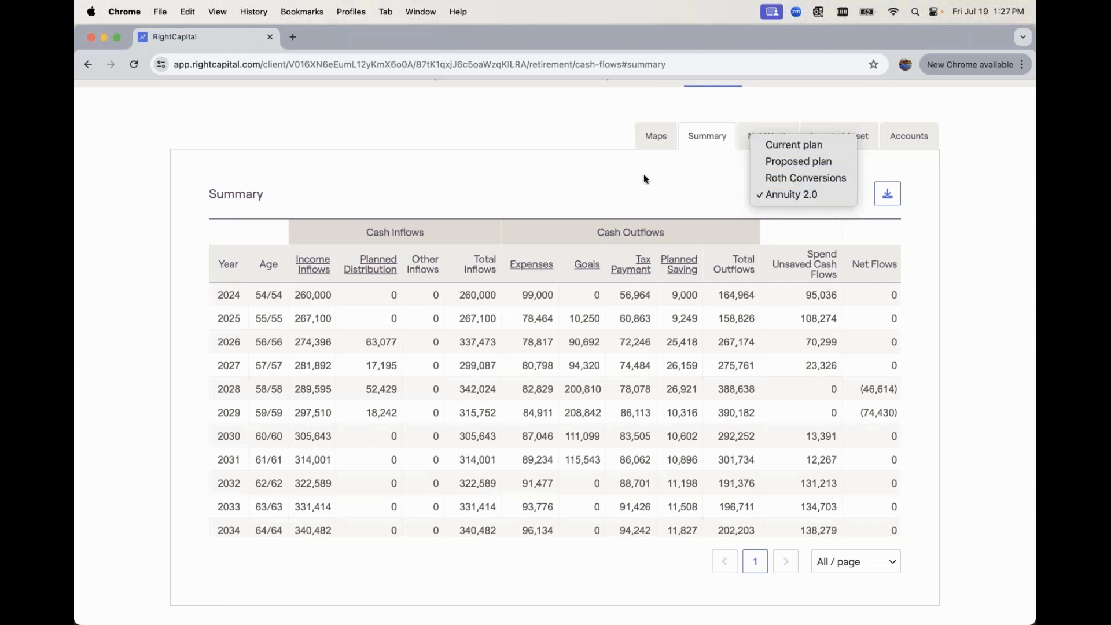
pyautogui.click(625, 187)
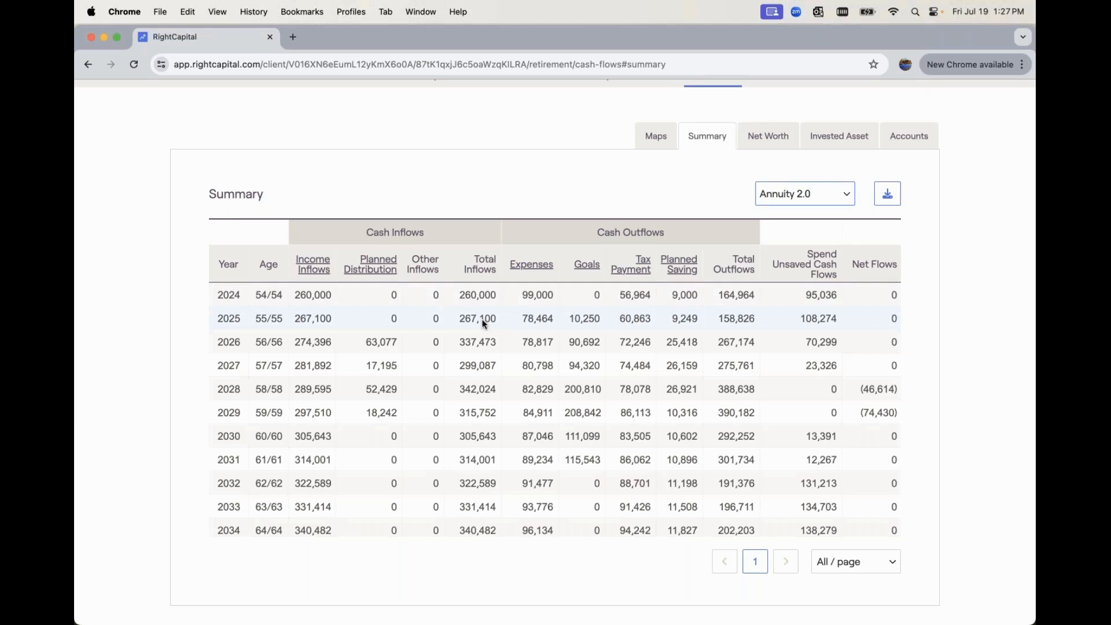
pyautogui.scroll(-5, 483, 321)
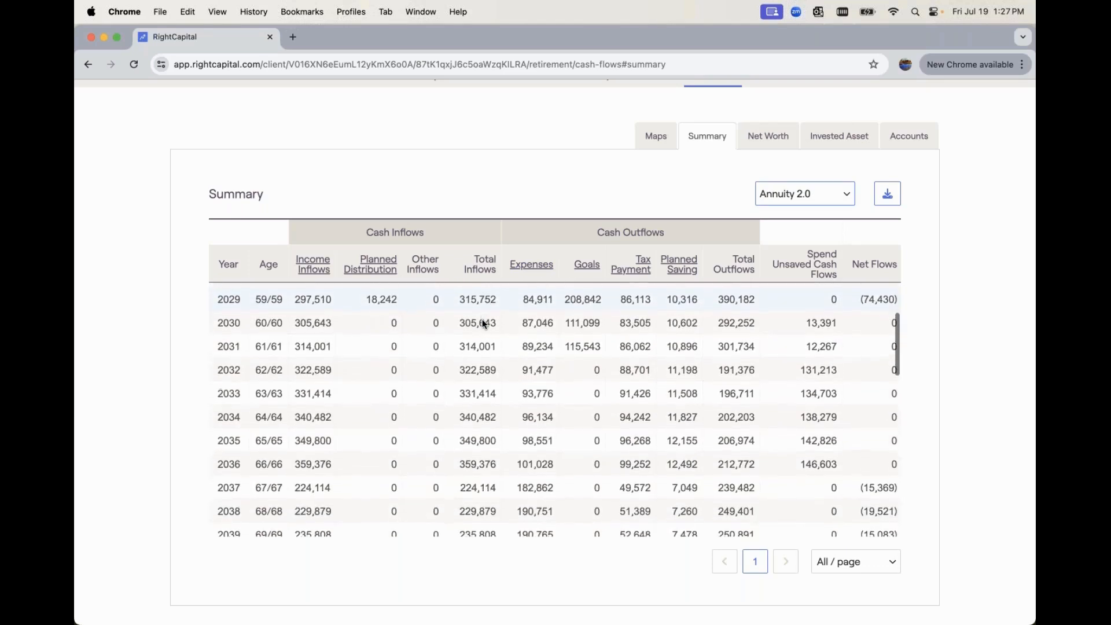
pyautogui.scroll(-3, 484, 323)
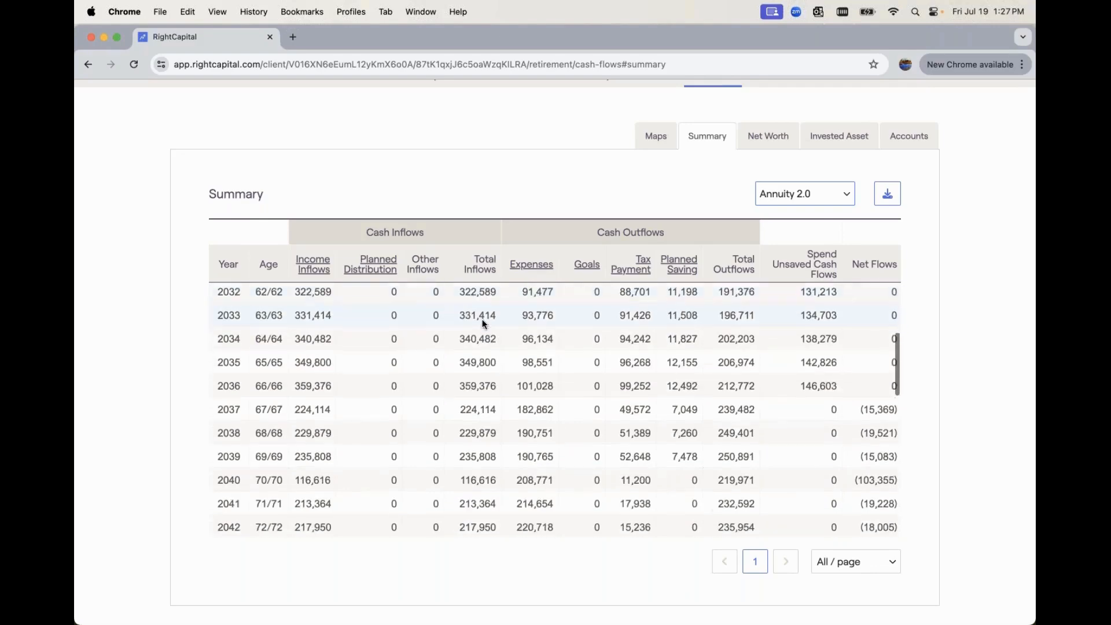
pyautogui.scroll(-3, 481, 318)
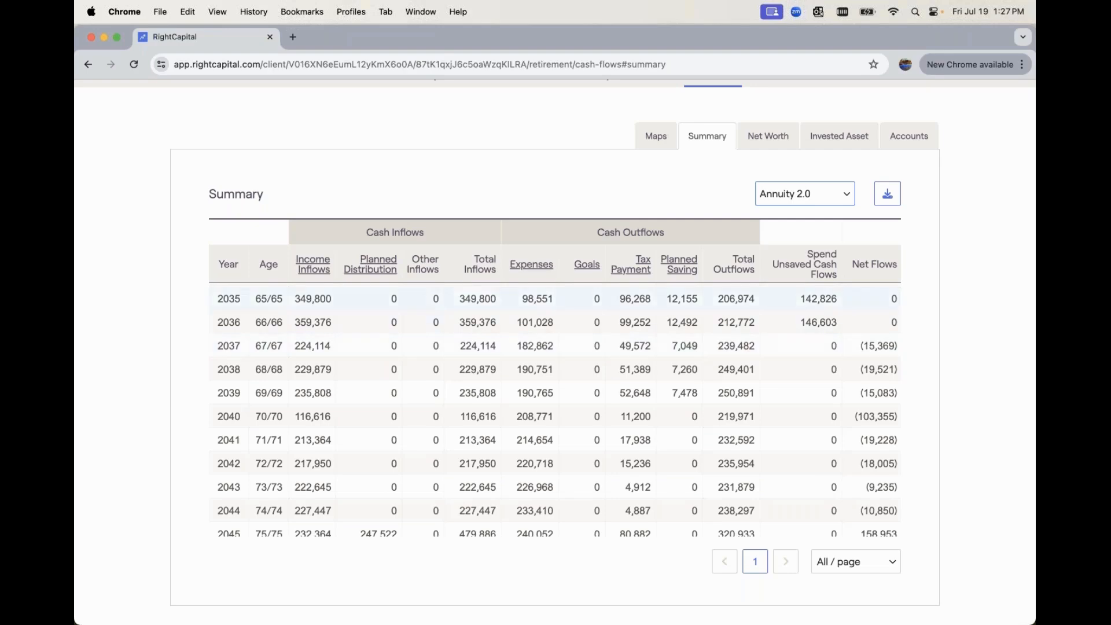
# Drill into the summary's income inflows for annuities, review the 2.0 Annuity Proposal's payments through 2065, and return to the summary
pyautogui.click(316, 268)
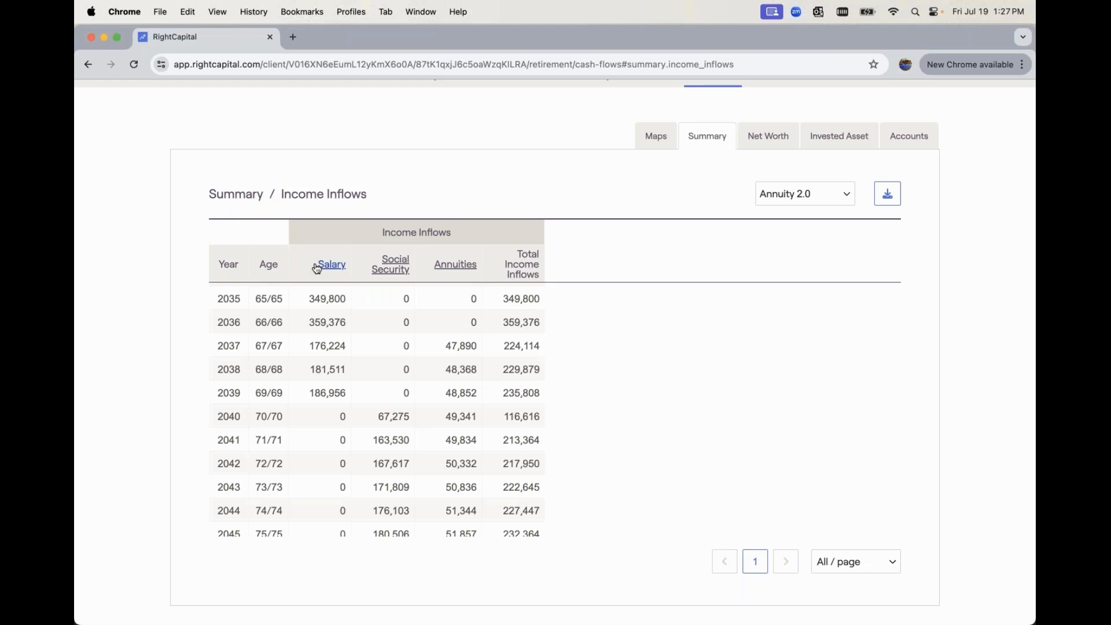
pyautogui.click(457, 264)
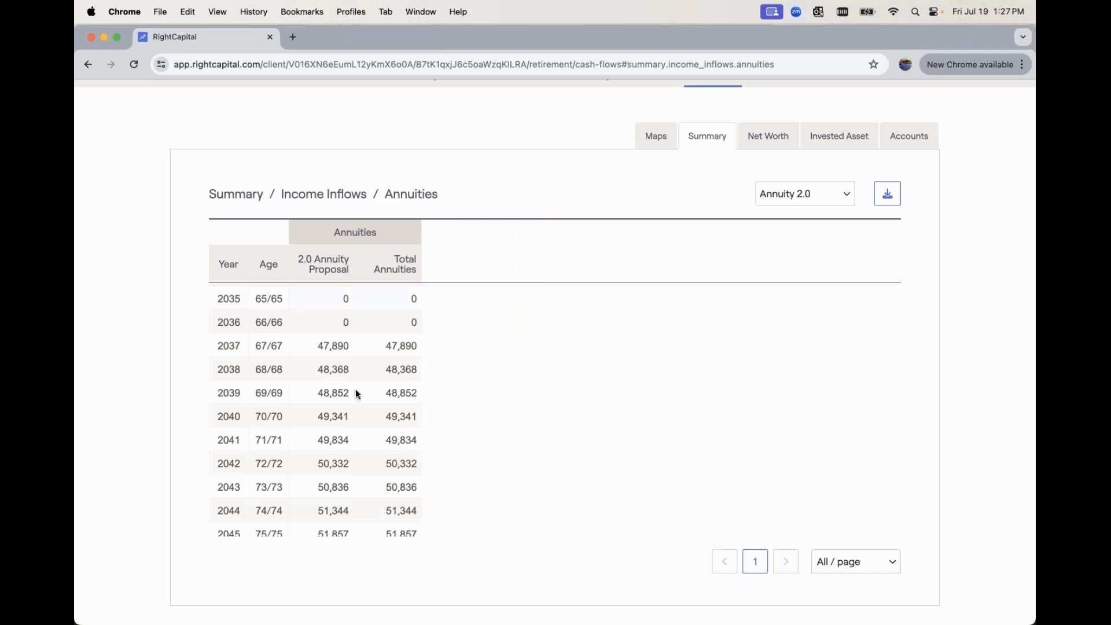
pyautogui.scroll(-8, 357, 390)
pyautogui.scroll(-8, 357, 391)
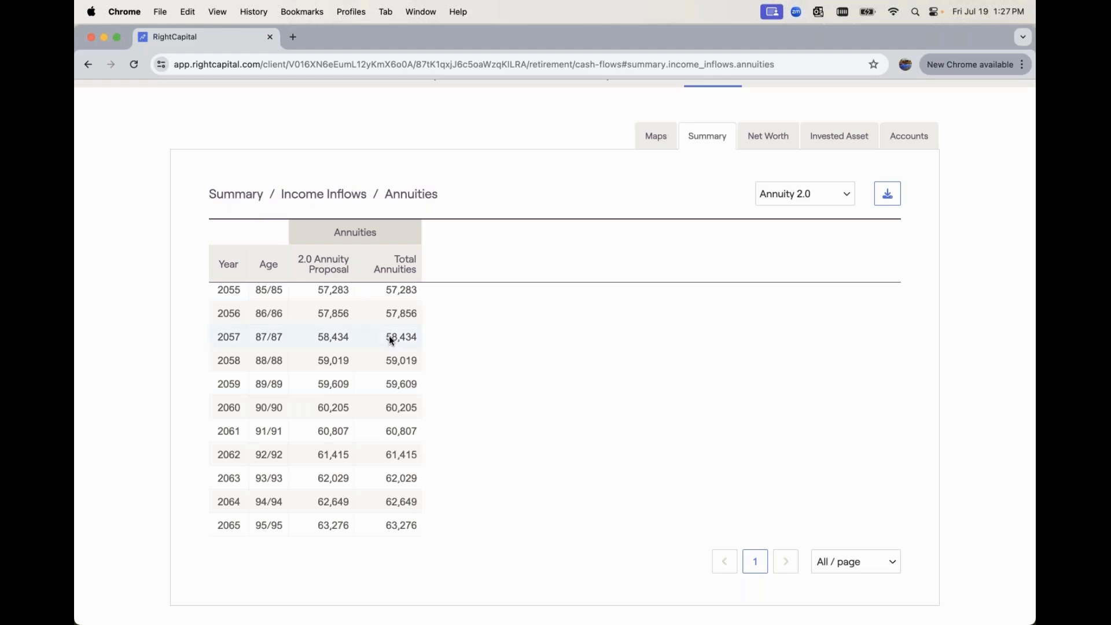
pyautogui.click(254, 196)
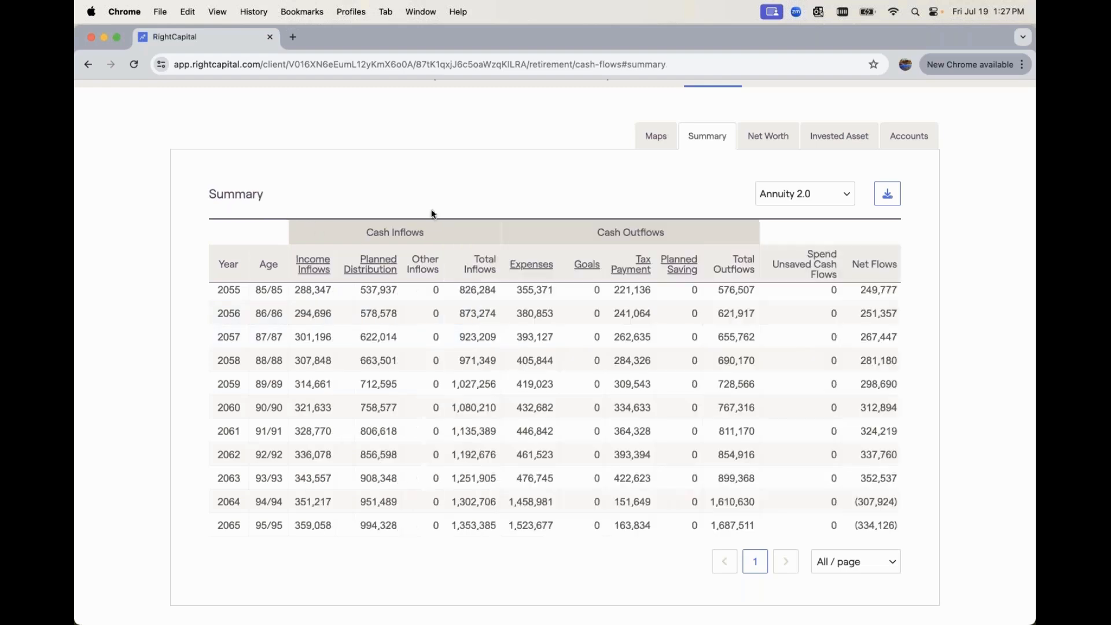
# View Annuity 2.0's ending balances by account and drill into Annuities to examine the yearly annuity balances through the early 2050s
pyautogui.click(920, 143)
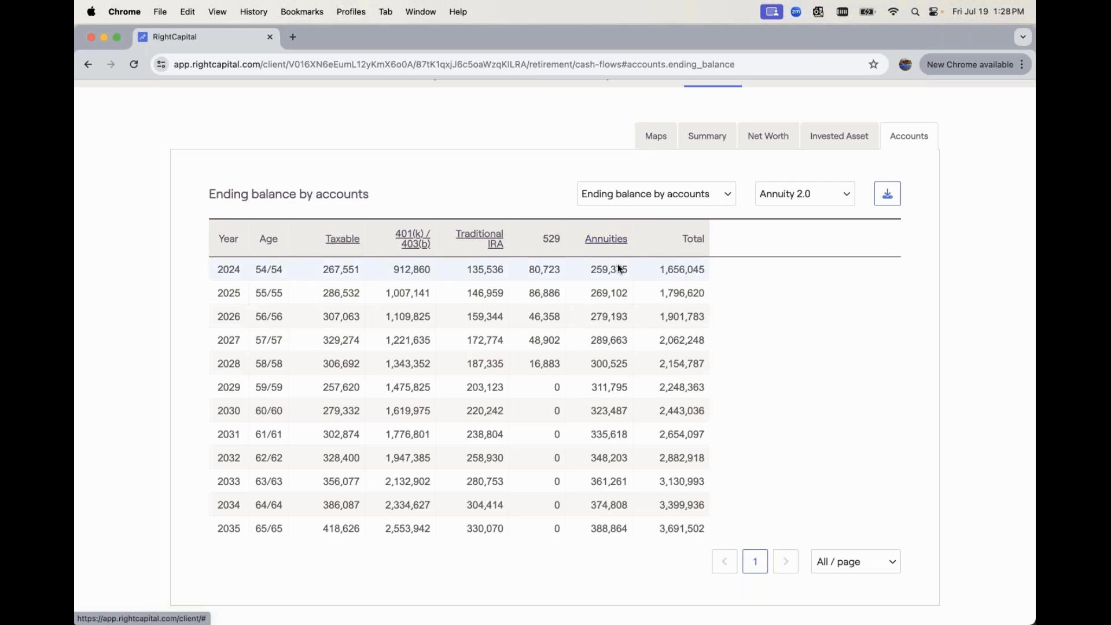
pyautogui.click(602, 244)
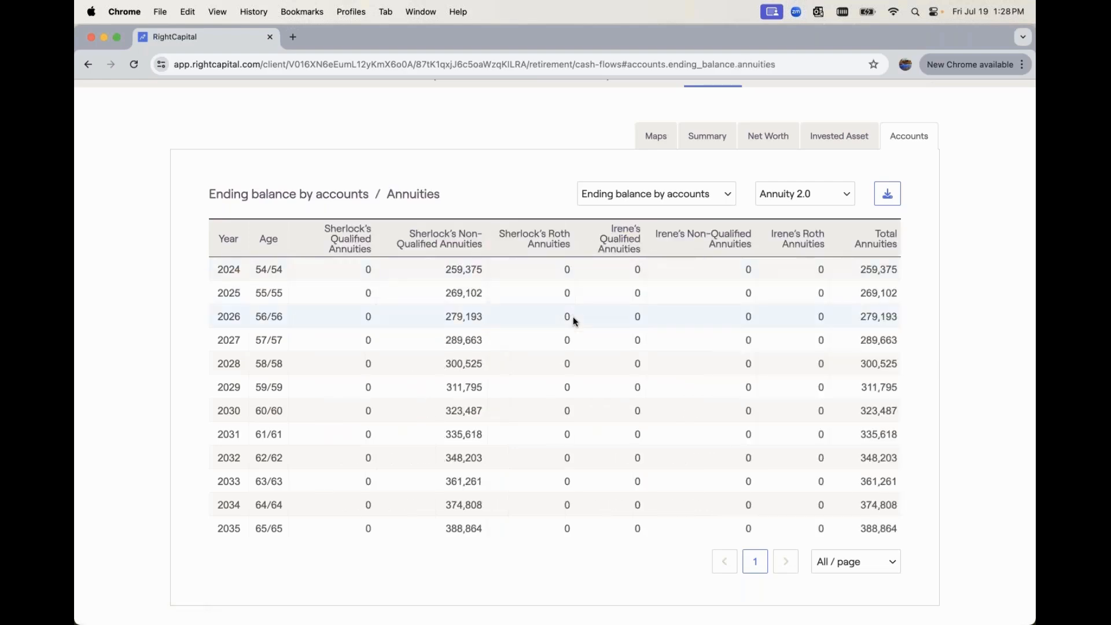
pyautogui.scroll(-3, 573, 318)
pyautogui.scroll(-6, 574, 321)
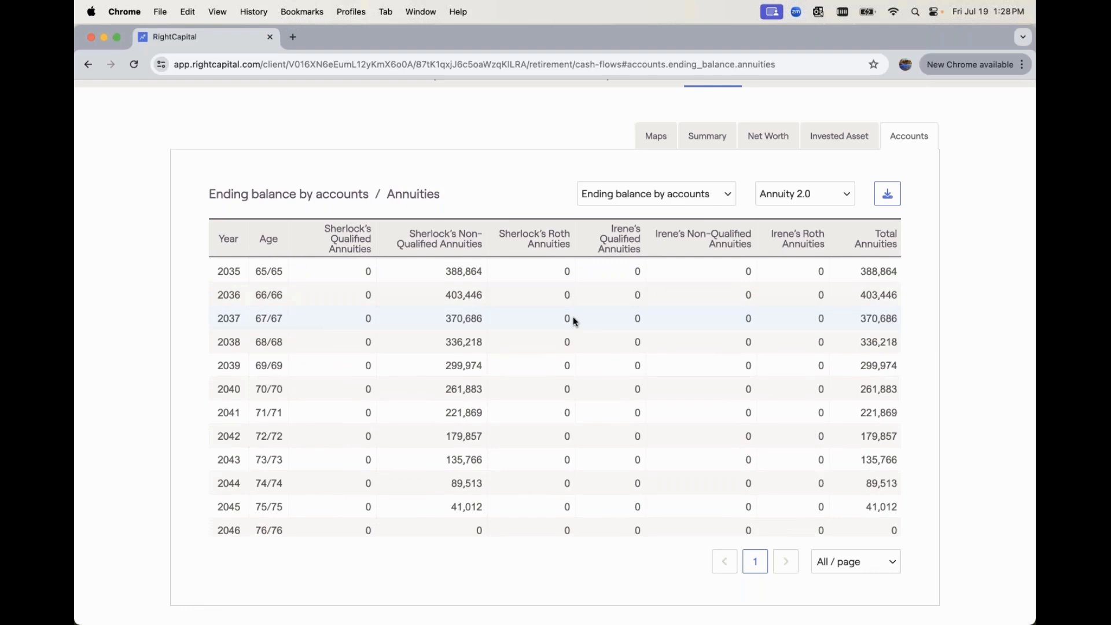
pyautogui.scroll(-5, 573, 320)
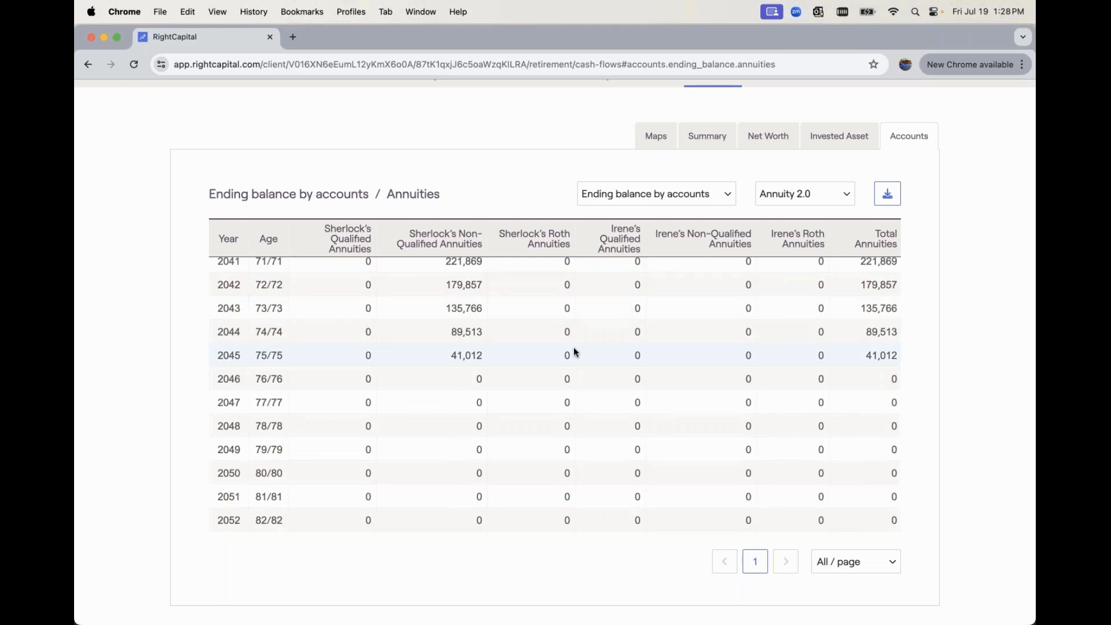
pyautogui.scroll(-1, 575, 349)
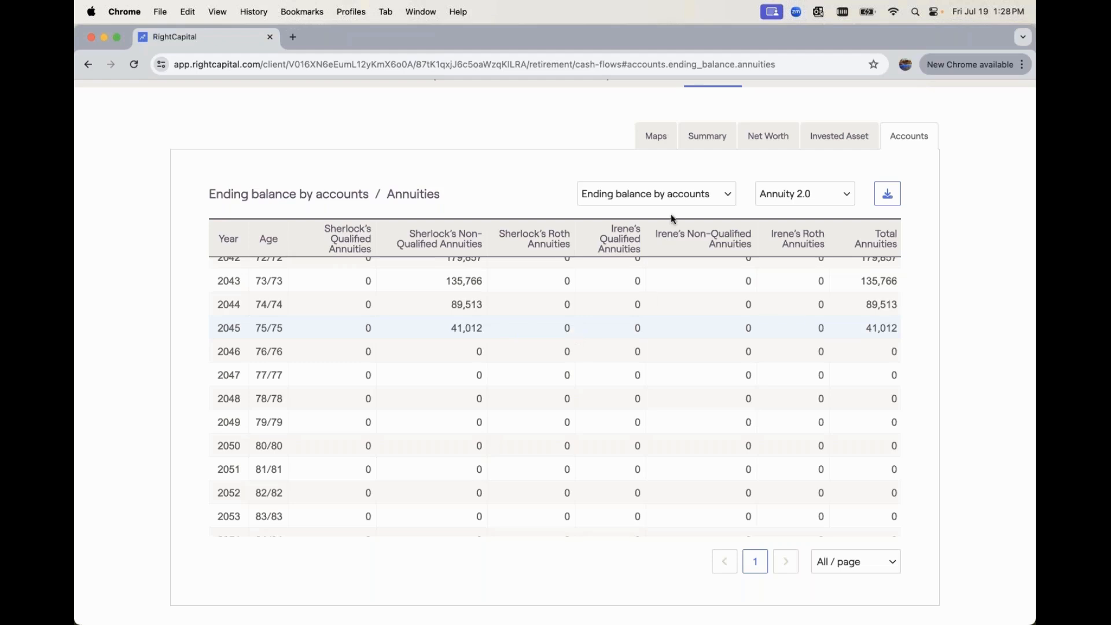
# Reopen the annuity detail under the summary's income inflows and examine the proposal's payments for the years after 2045
pyautogui.click(701, 144)
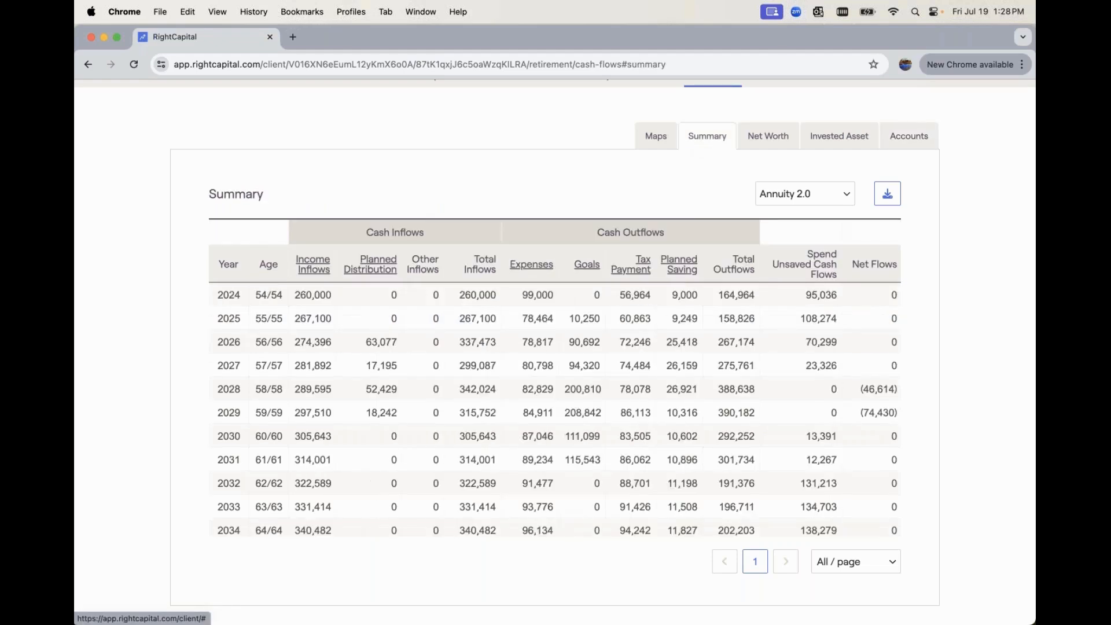
pyautogui.click(315, 268)
pyautogui.click(445, 267)
pyautogui.scroll(-10, 393, 311)
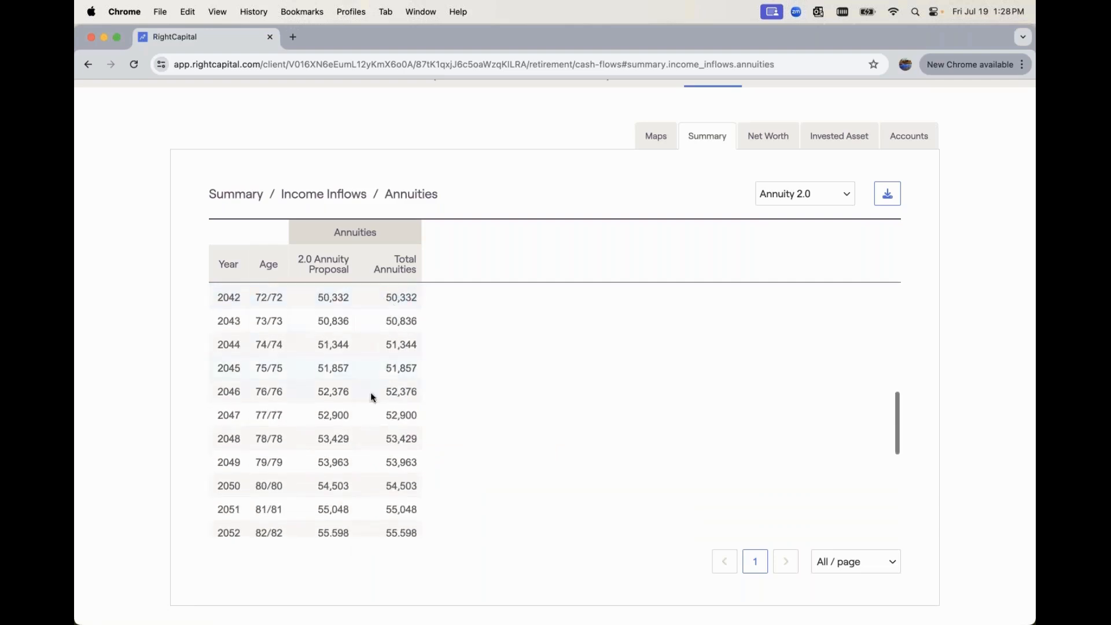
pyautogui.scroll(-1, 342, 454)
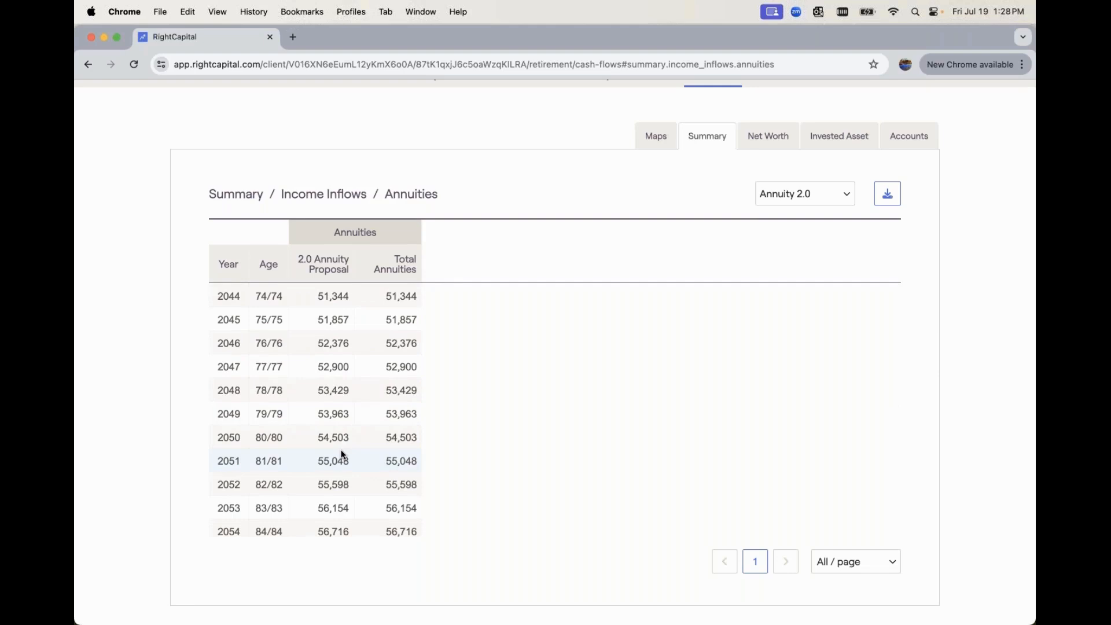
pyautogui.scroll(-3, 341, 454)
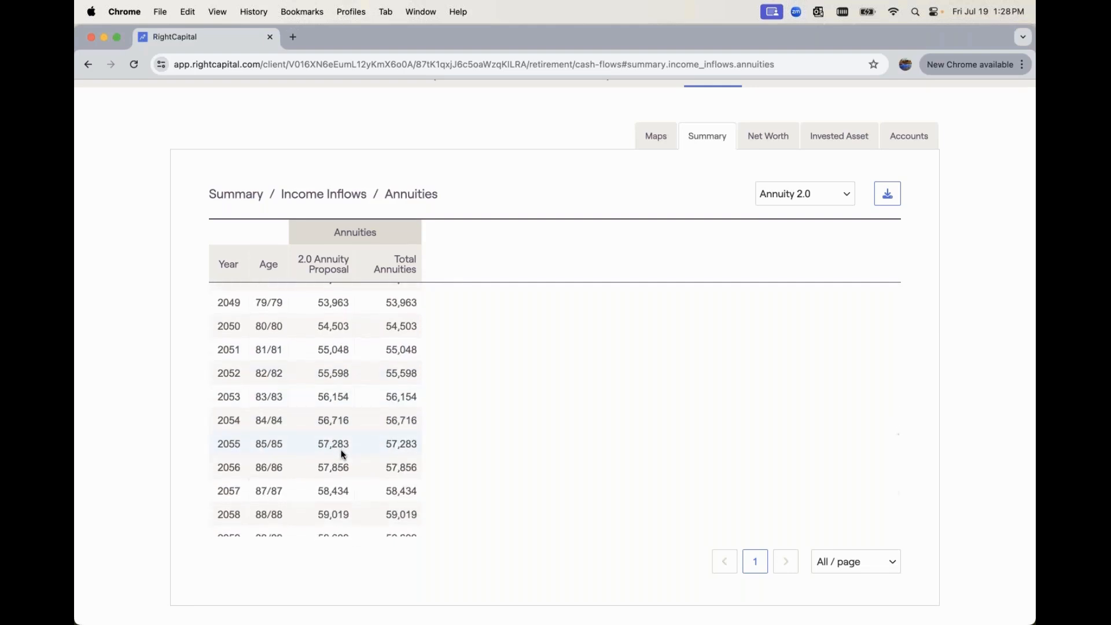
pyautogui.scroll(-3, 341, 455)
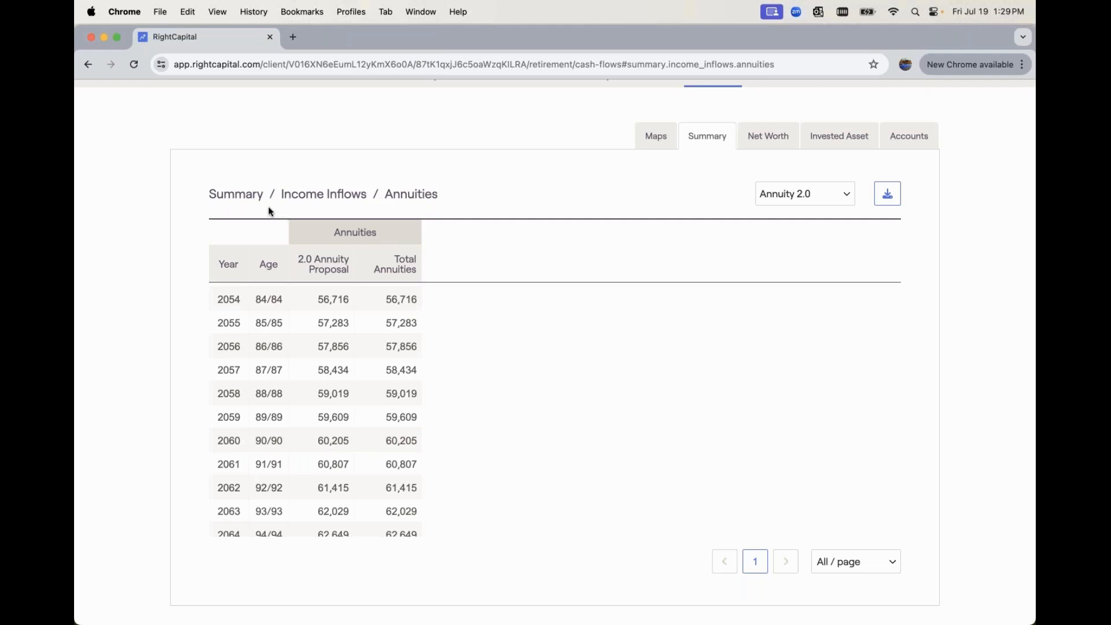
# Return from the annuity detail to the cash flow summary and switch the displayed plan to Current plan
pyautogui.click(251, 199)
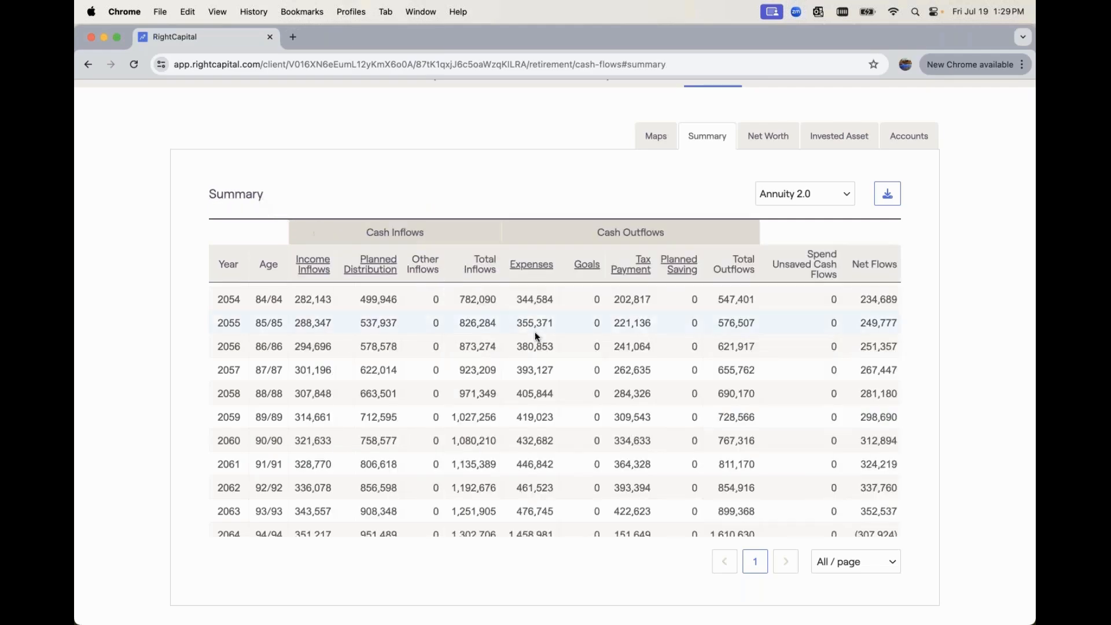
pyautogui.scroll(15, 535, 332)
pyautogui.click(775, 259)
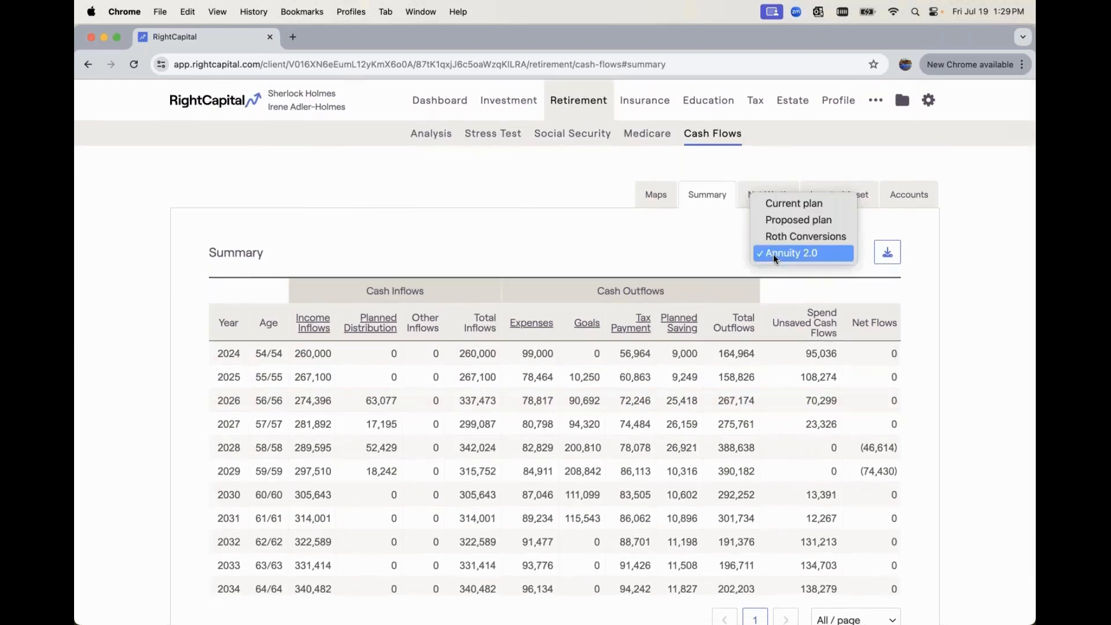
pyautogui.click(787, 205)
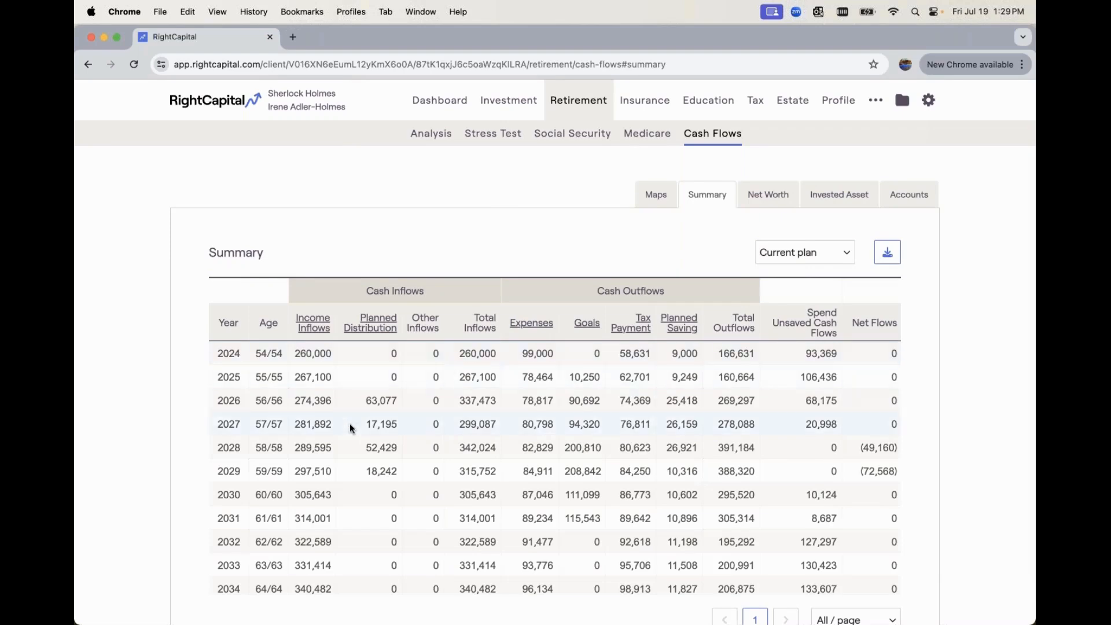
# Examine the current plan's net flows for 2036 through 2046, check its income inflows breakdown, and return to the summary
pyautogui.scroll(-5, 350, 428)
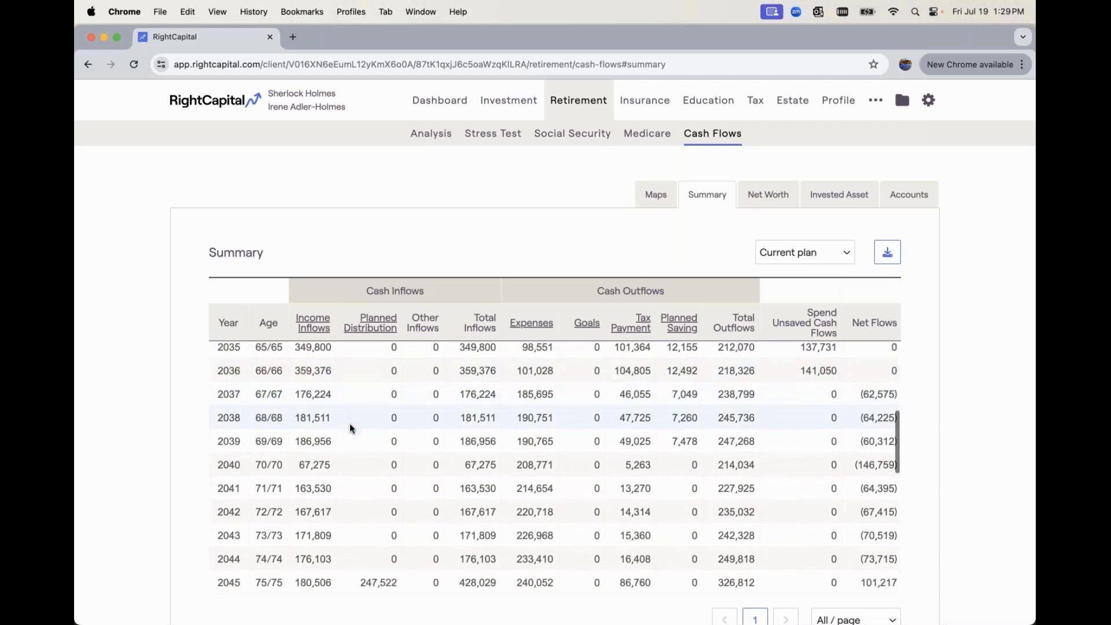
pyautogui.scroll(-1, 350, 429)
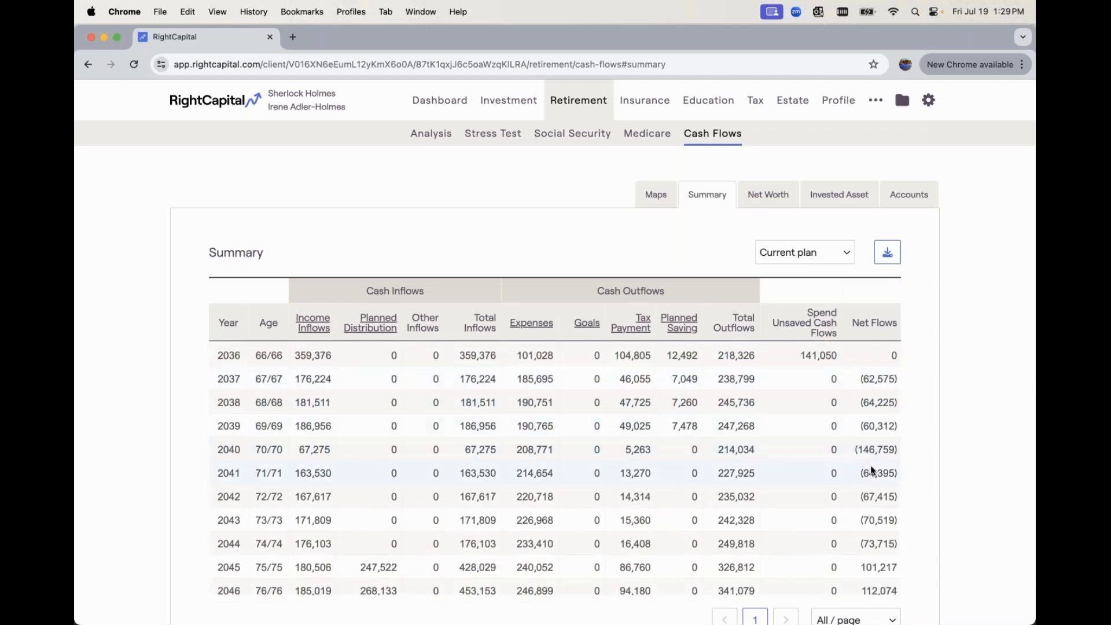
pyautogui.click(311, 327)
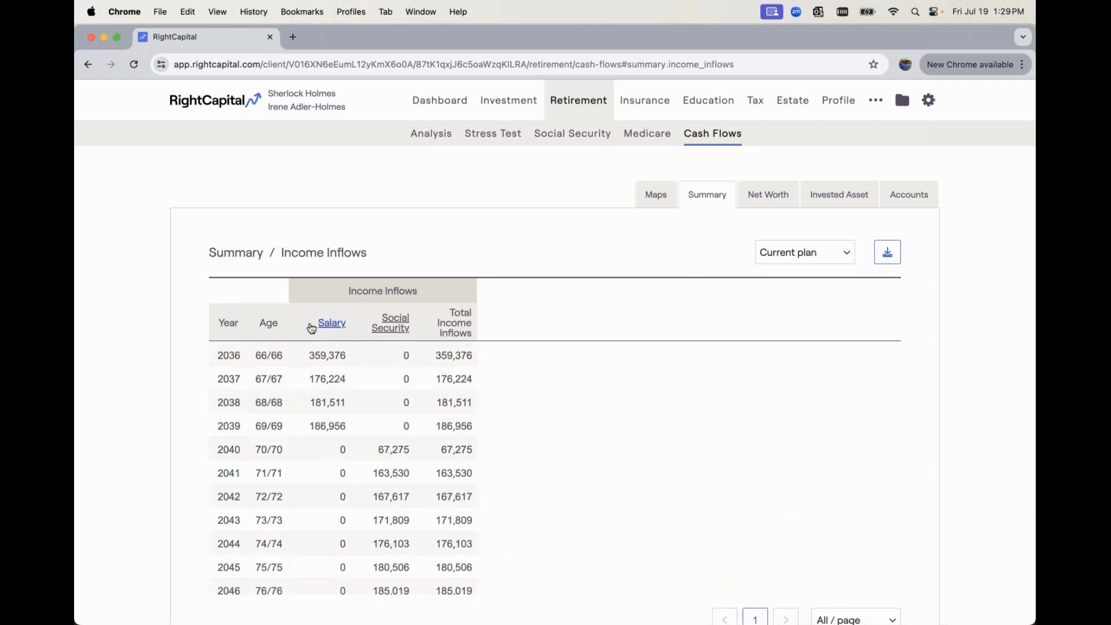
pyautogui.click(244, 255)
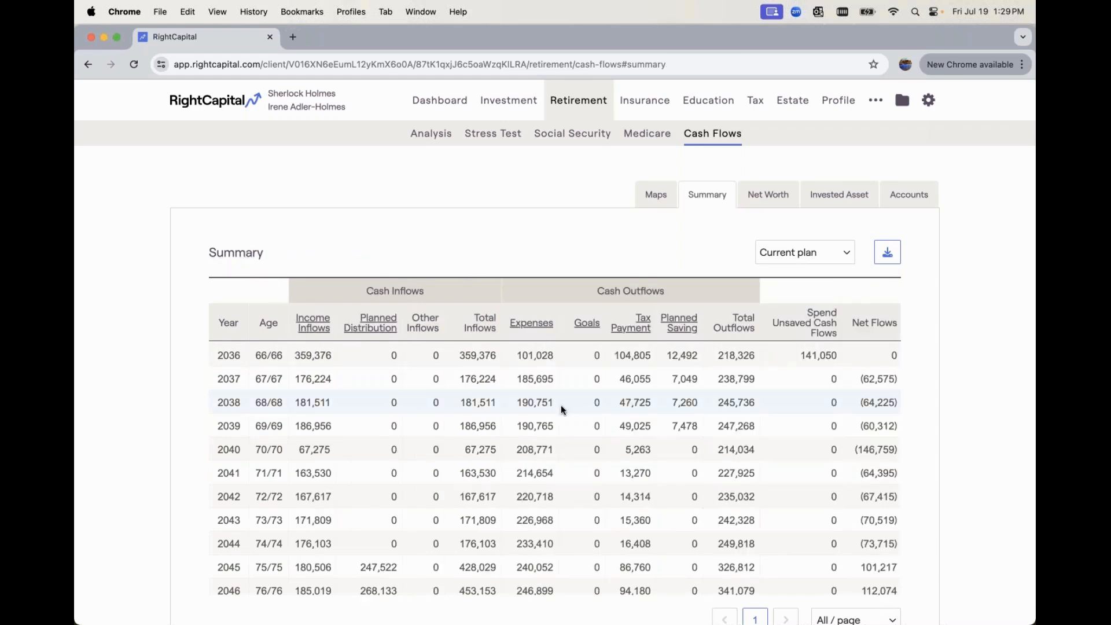